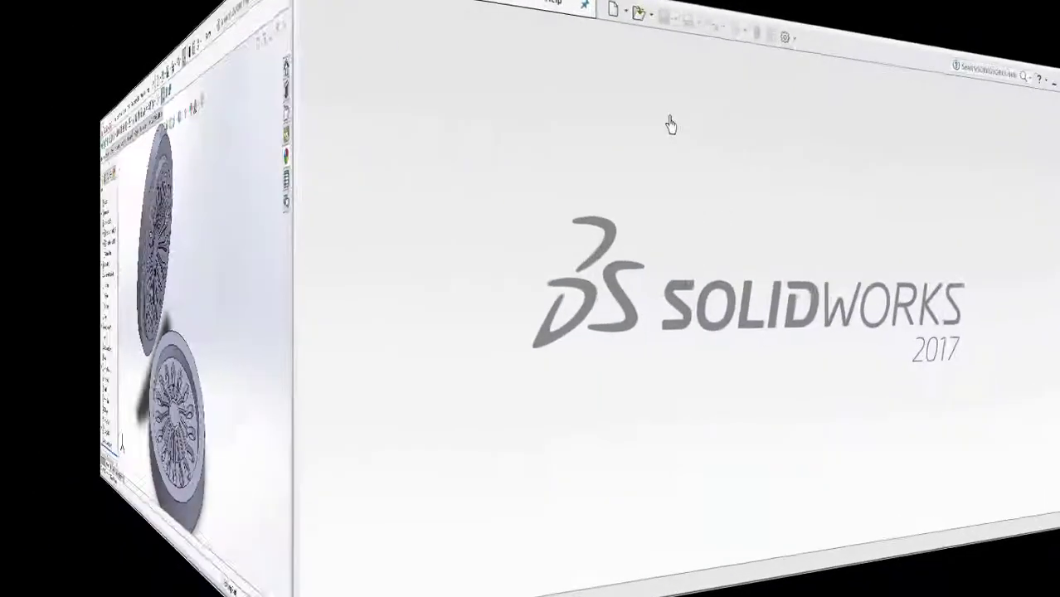
# Start a new empty part document.
pyautogui.click(414, 12)
pyautogui.click(338, 36)
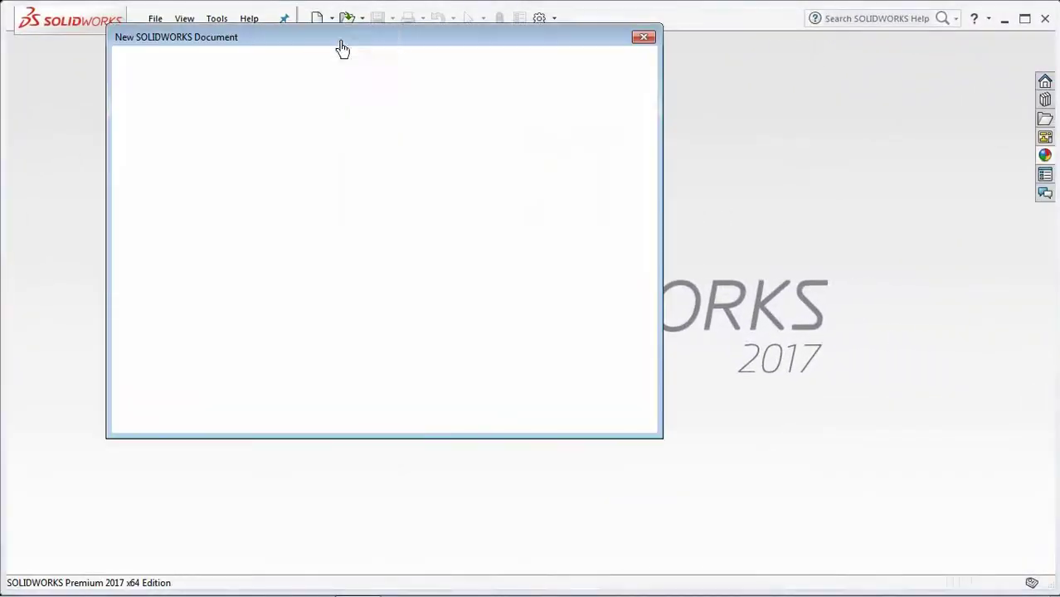
pyautogui.click(448, 401)
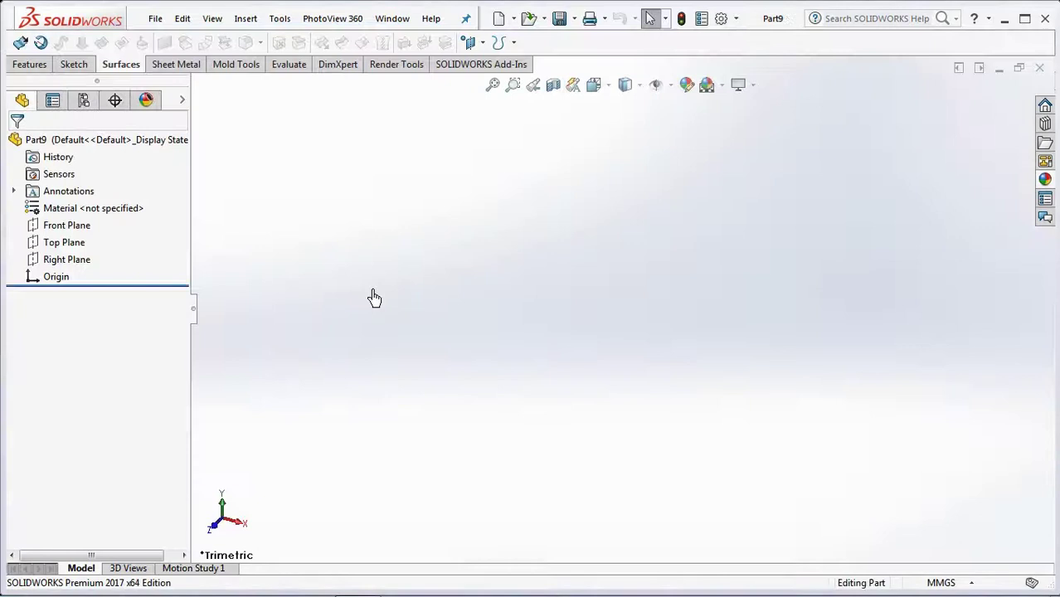
# Insert the sendok bebek part into the new part, placed at the origin.
pyautogui.click(246, 18)
pyautogui.click(267, 374)
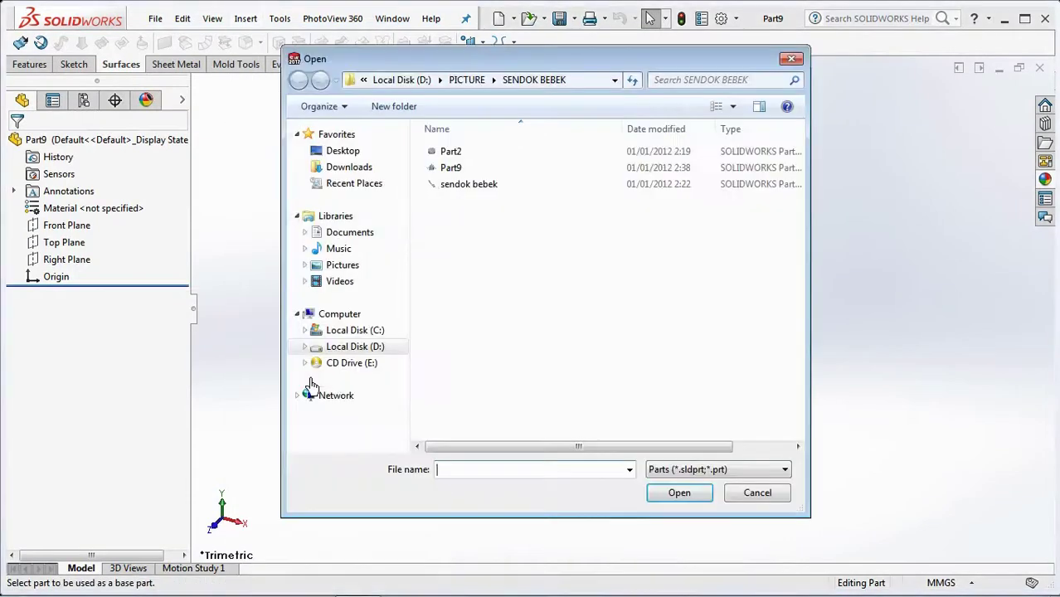
pyautogui.click(469, 184)
pyautogui.click(667, 496)
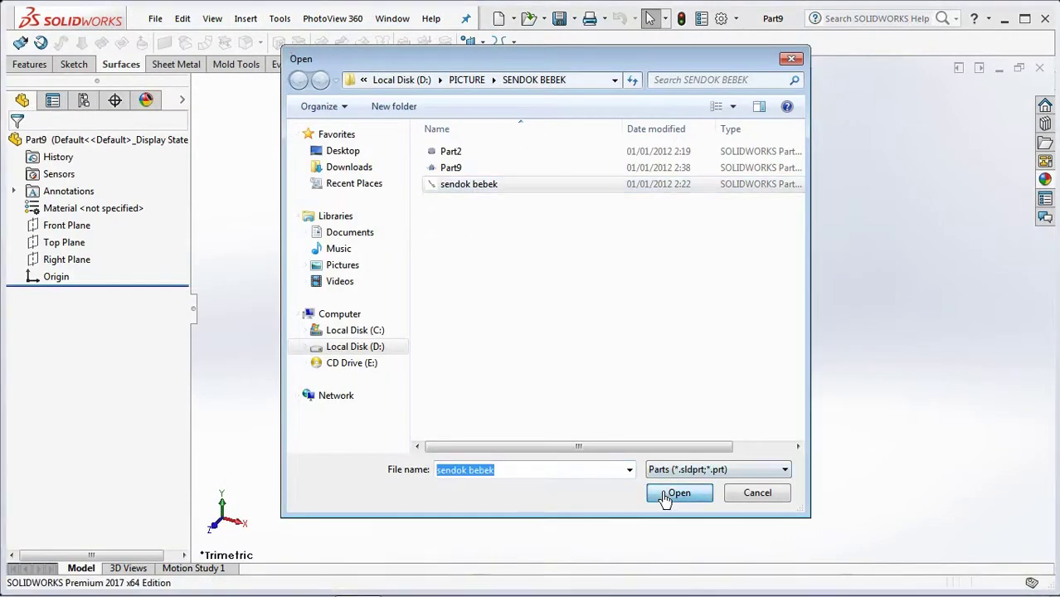
pyautogui.click(15, 146)
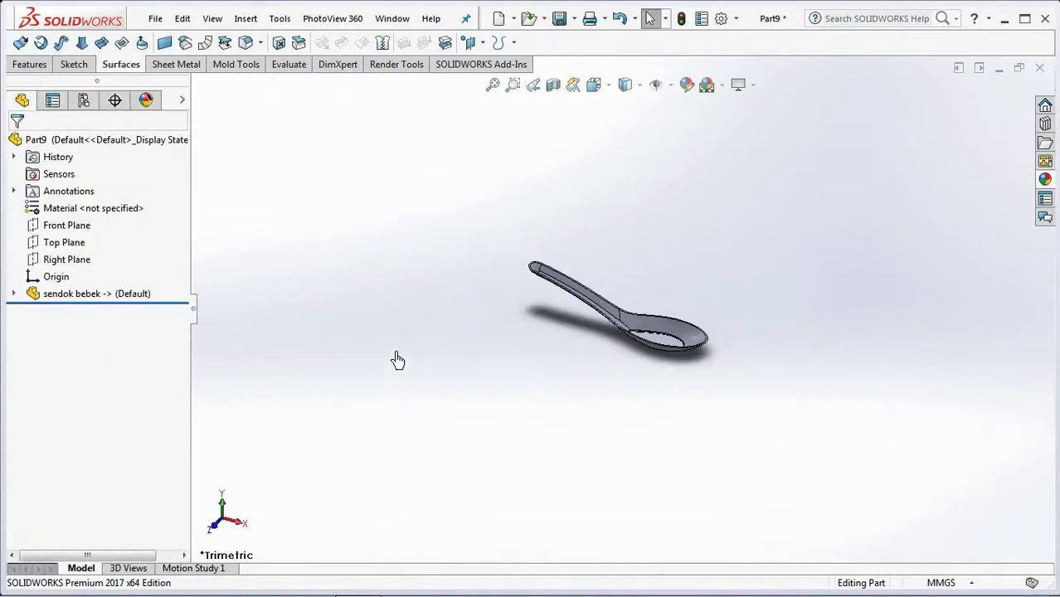
# Create Axis1 from the intersection of the Front Plane and Right Plane.
pyautogui.click(469, 42)
pyautogui.click(491, 82)
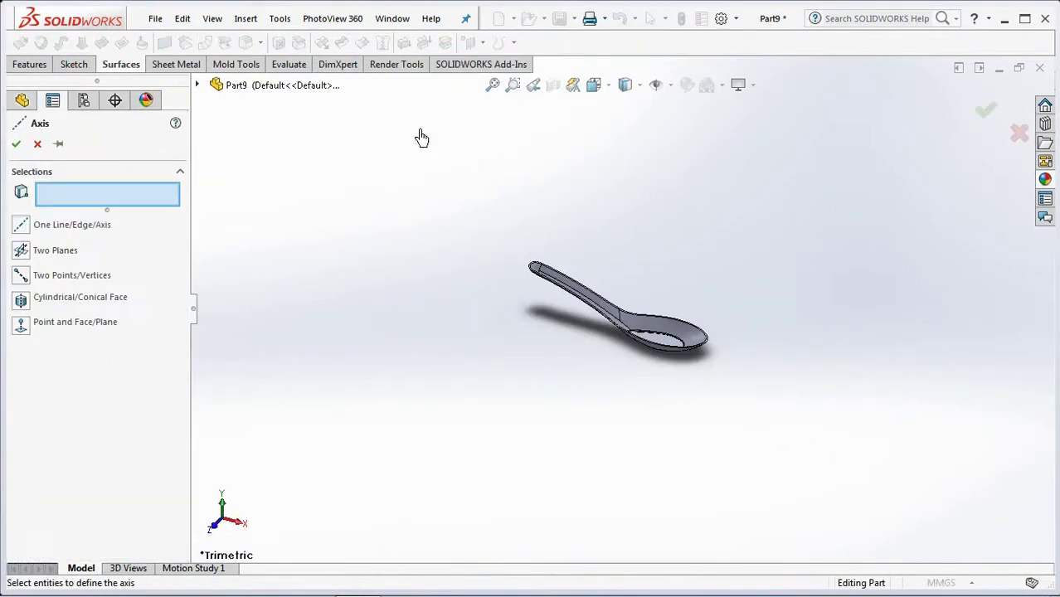
pyautogui.click(197, 86)
pyautogui.click(249, 171)
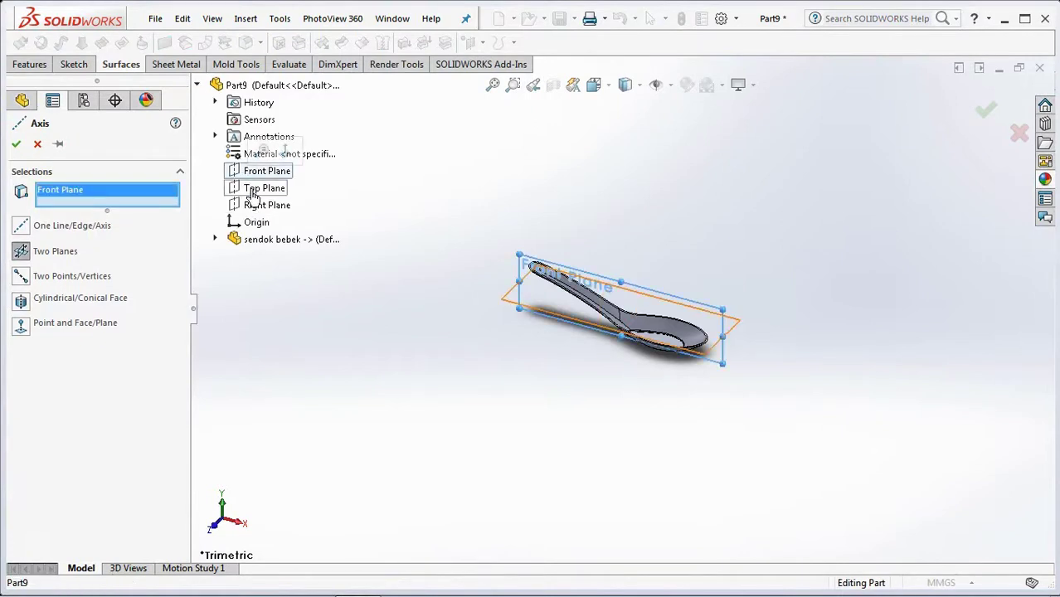
pyautogui.click(253, 205)
pyautogui.click(16, 144)
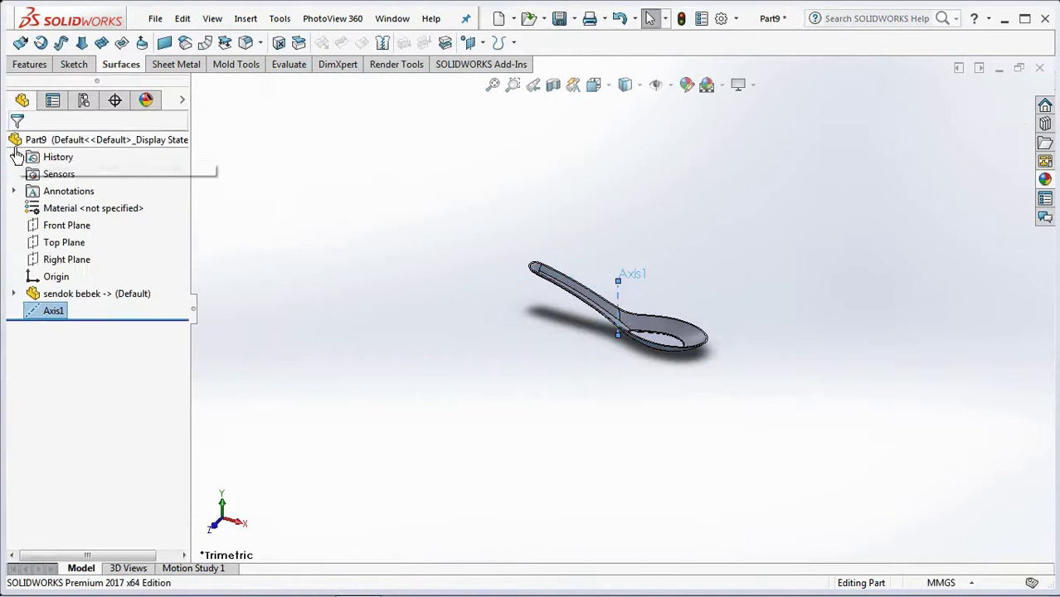
pyautogui.scroll(-3, 584, 312)
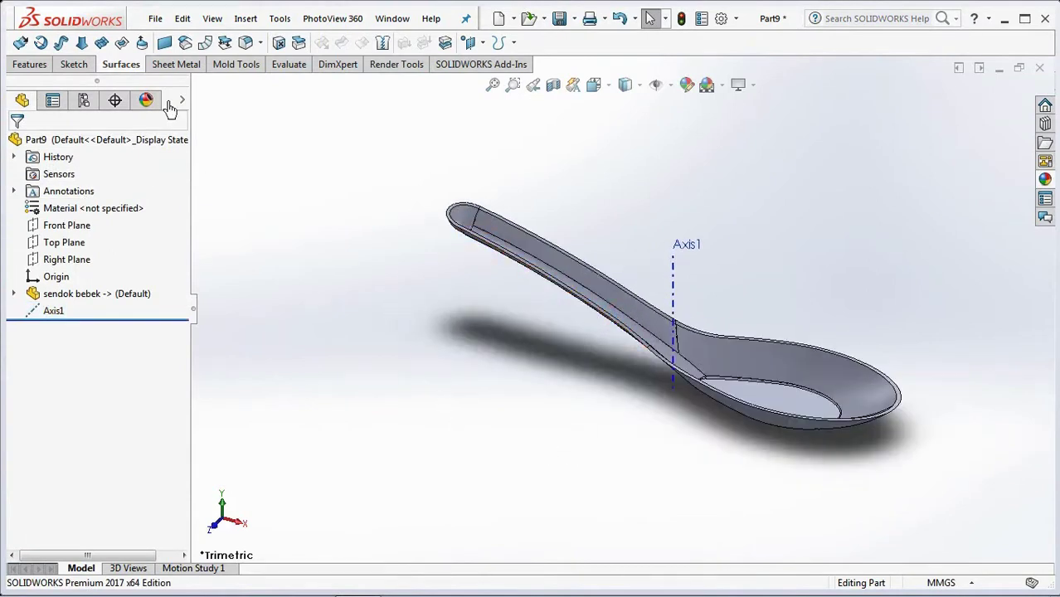
pyautogui.click(290, 64)
pyautogui.click(54, 43)
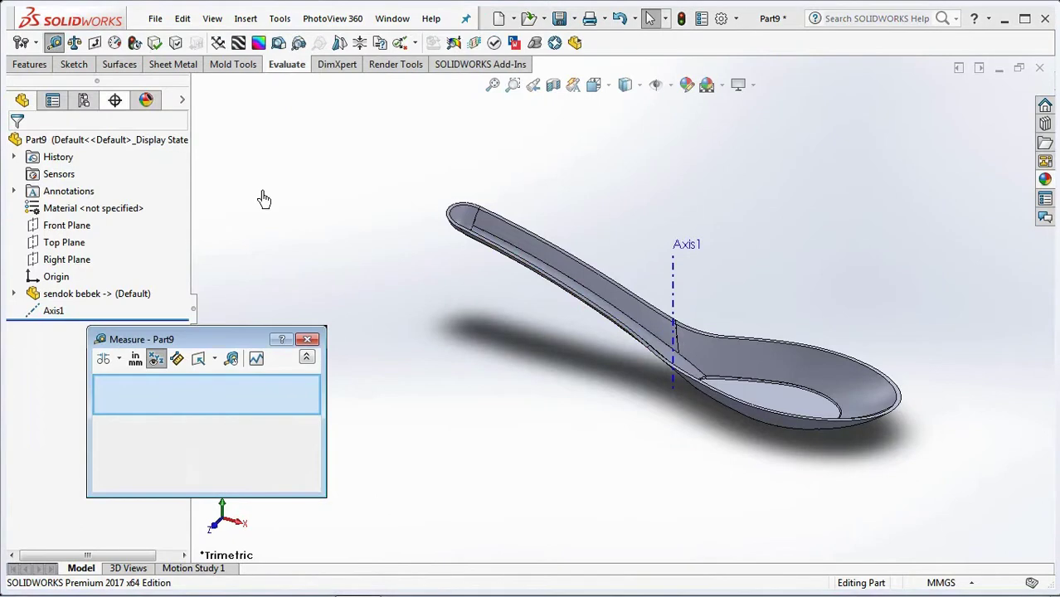
pyautogui.click(449, 209)
pyautogui.click(676, 288)
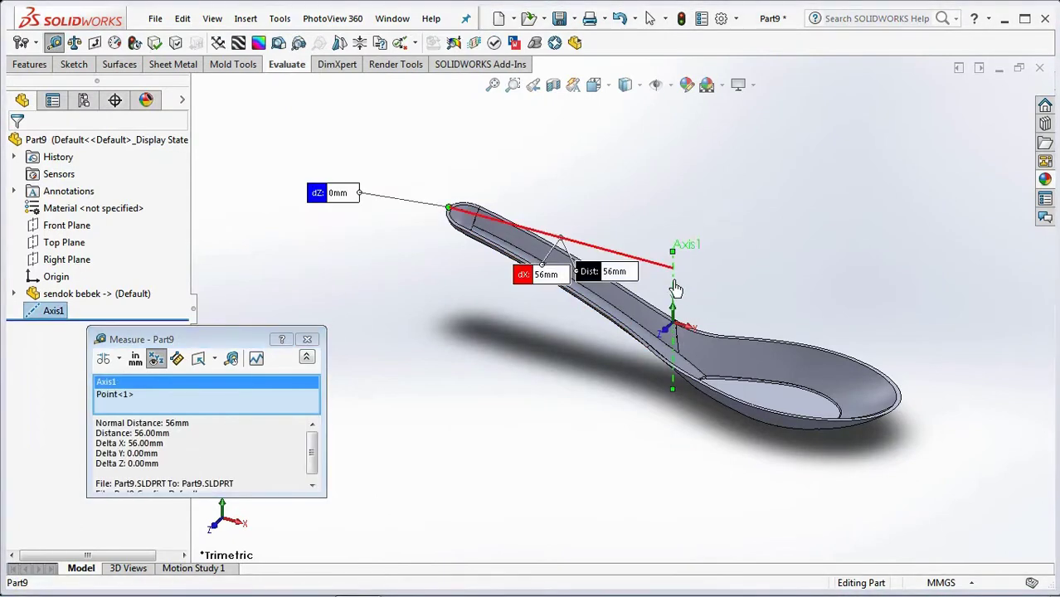
pyautogui.click(505, 413)
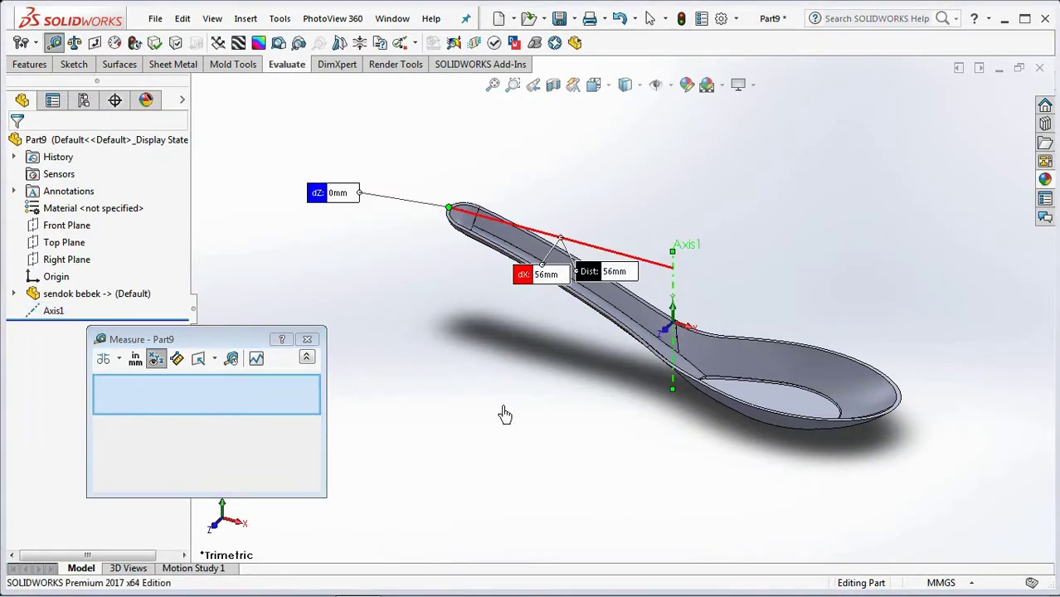
pyautogui.click(63, 242)
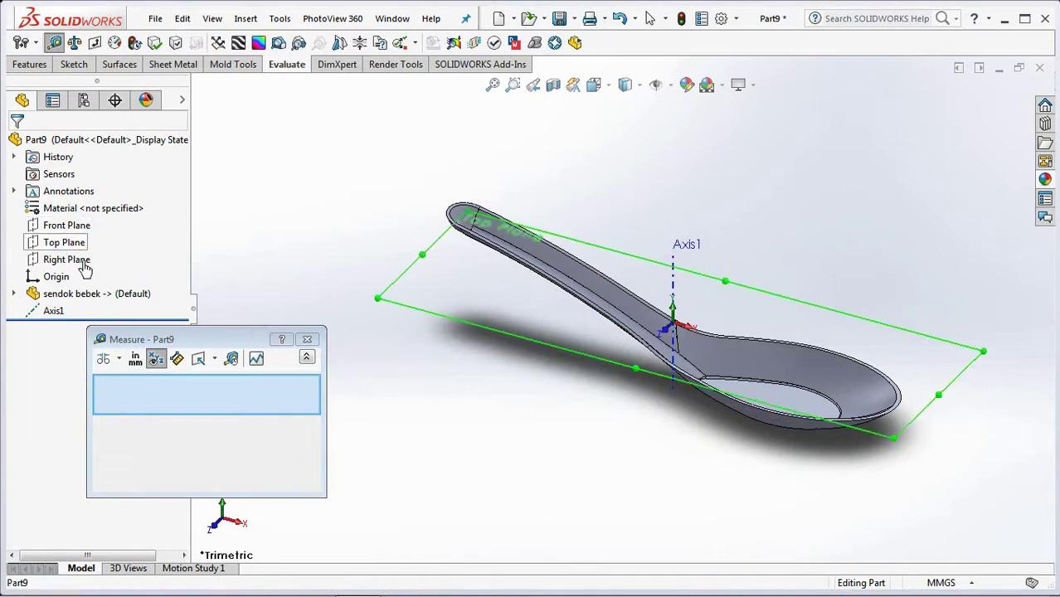
pyautogui.click(449, 209)
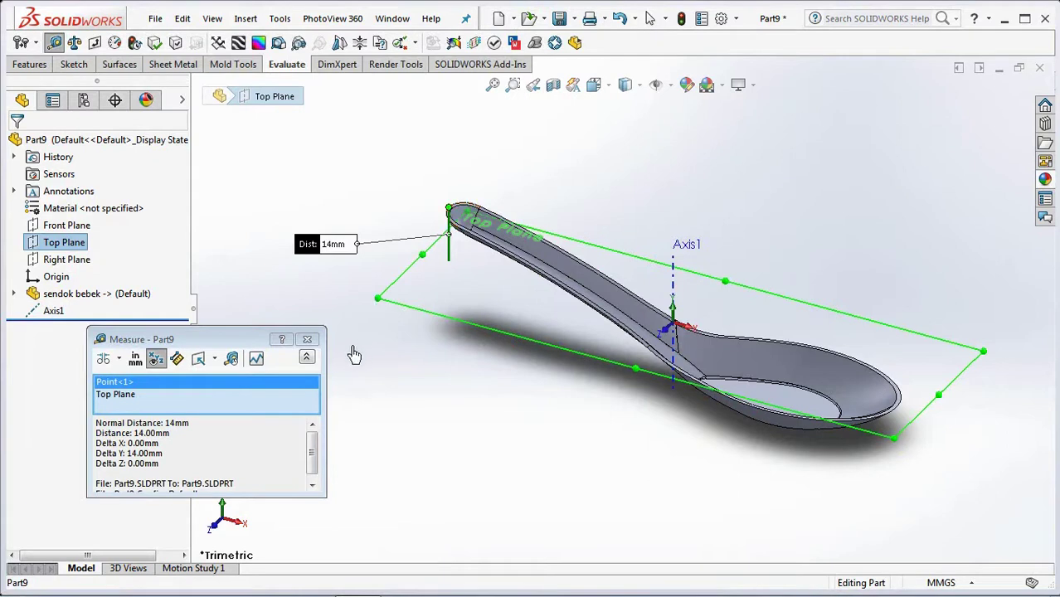
pyautogui.click(308, 341)
pyautogui.press('z')
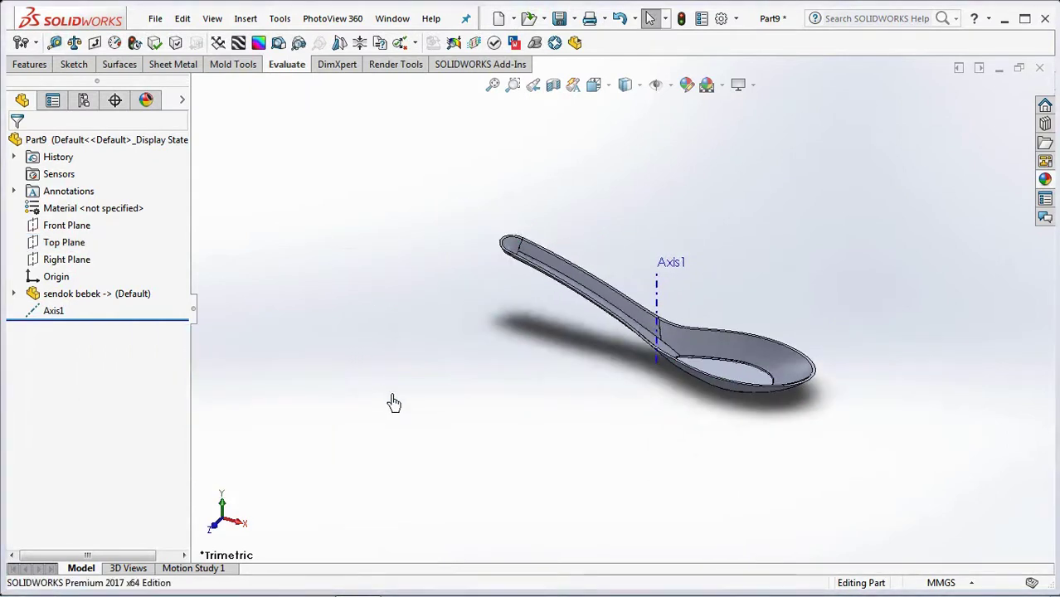
# Move the spoon body with Move/Copy Body by ΔX 96 mm and ΔY -15 mm.
pyautogui.click(25, 72)
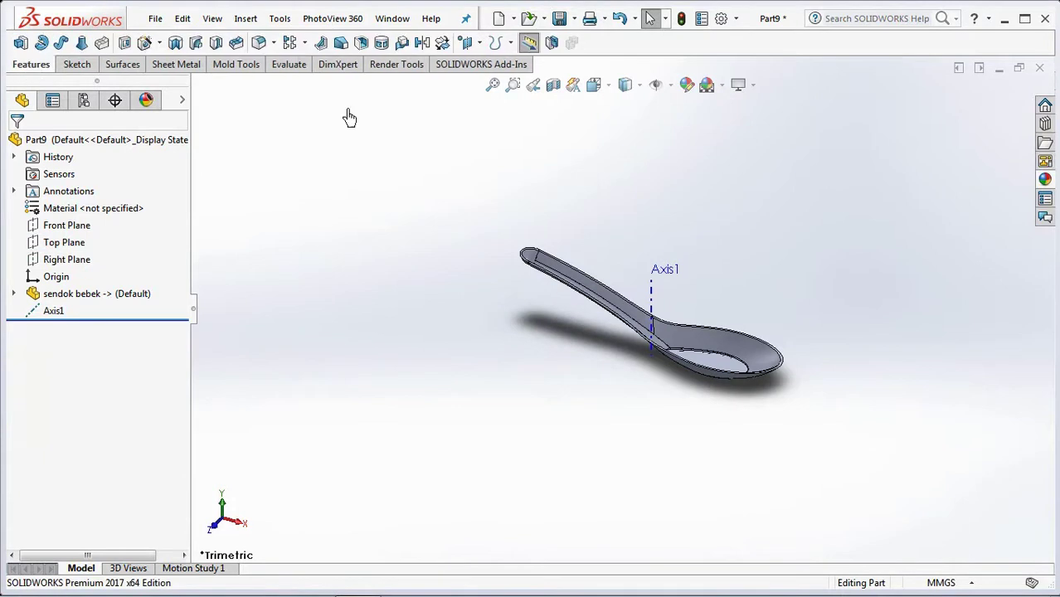
pyautogui.click(439, 42)
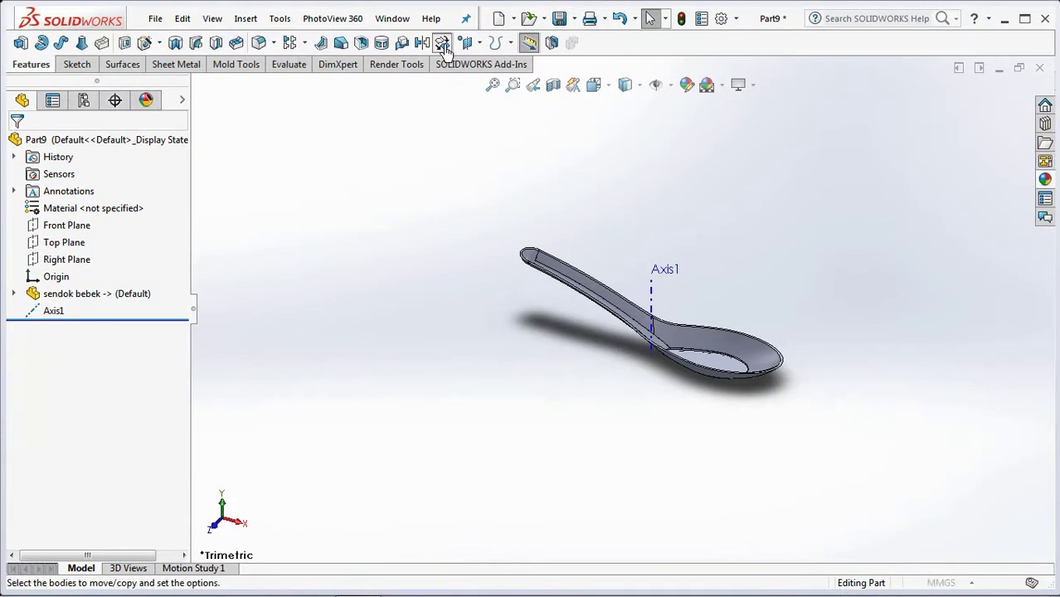
pyautogui.click(583, 285)
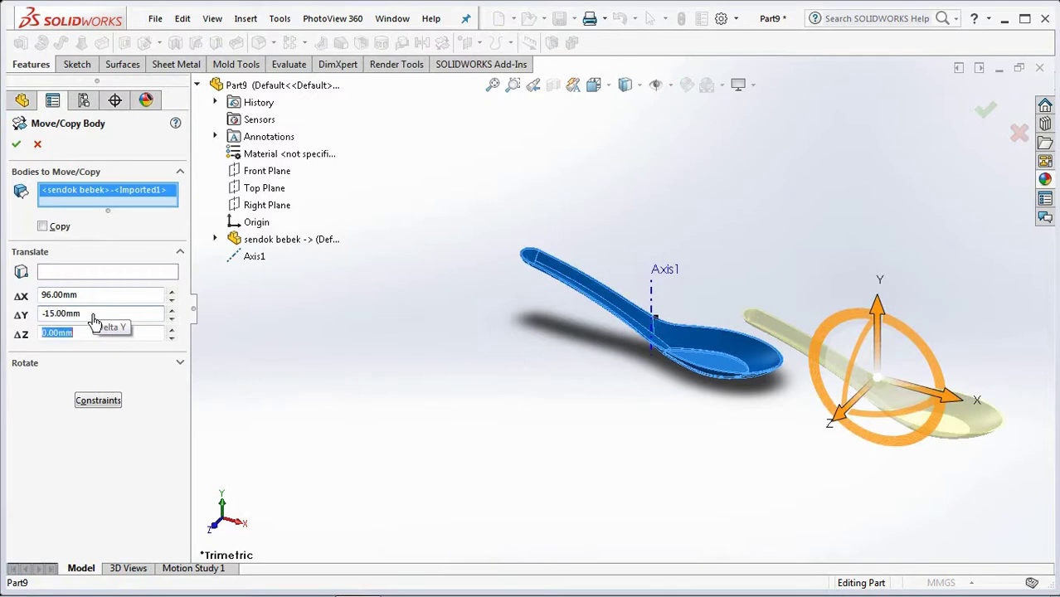
pyautogui.click(16, 146)
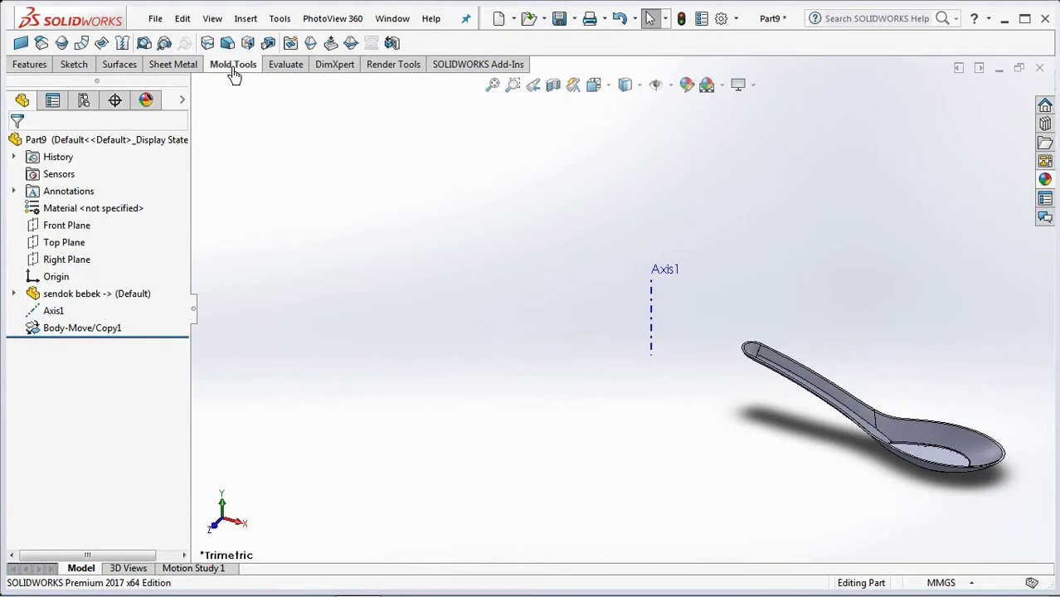
# Apply a Mold Tools Scale of 1.02 to the spoon body, centred on the origin.
pyautogui.click(268, 42)
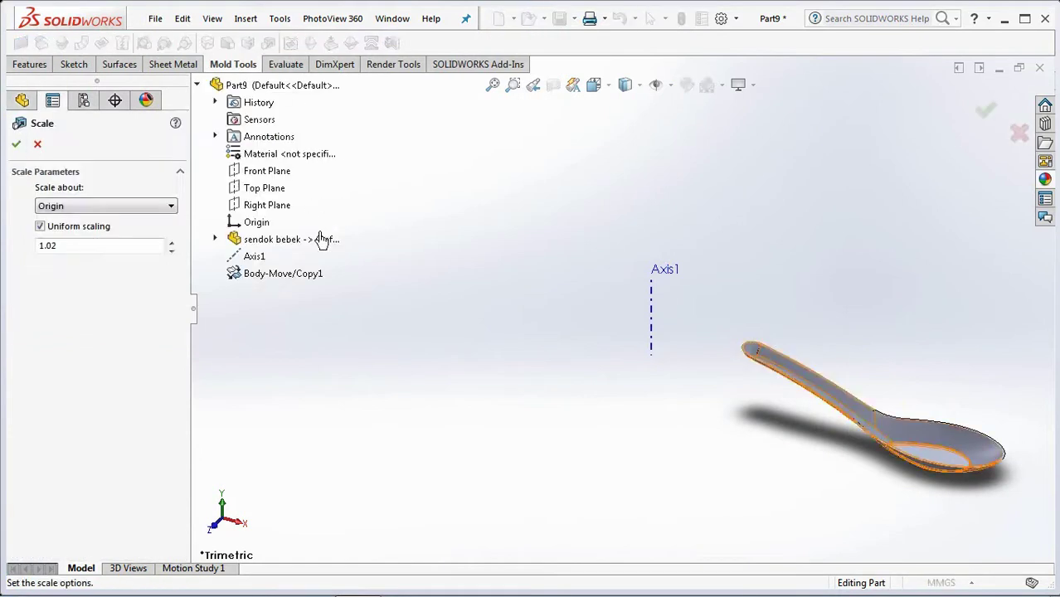
pyautogui.click(140, 206)
pyautogui.click(83, 230)
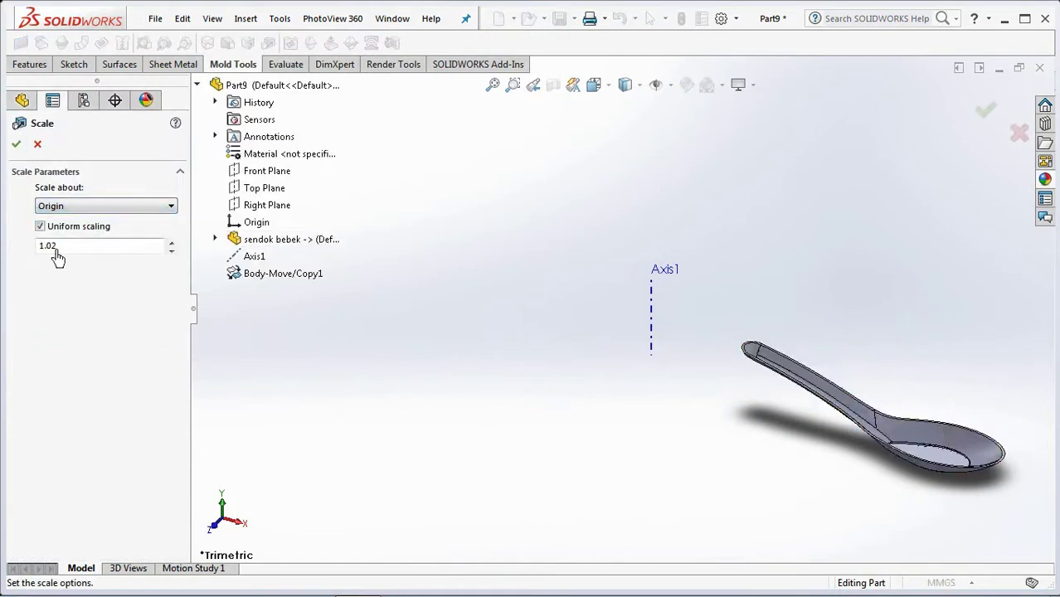
pyautogui.click(864, 423)
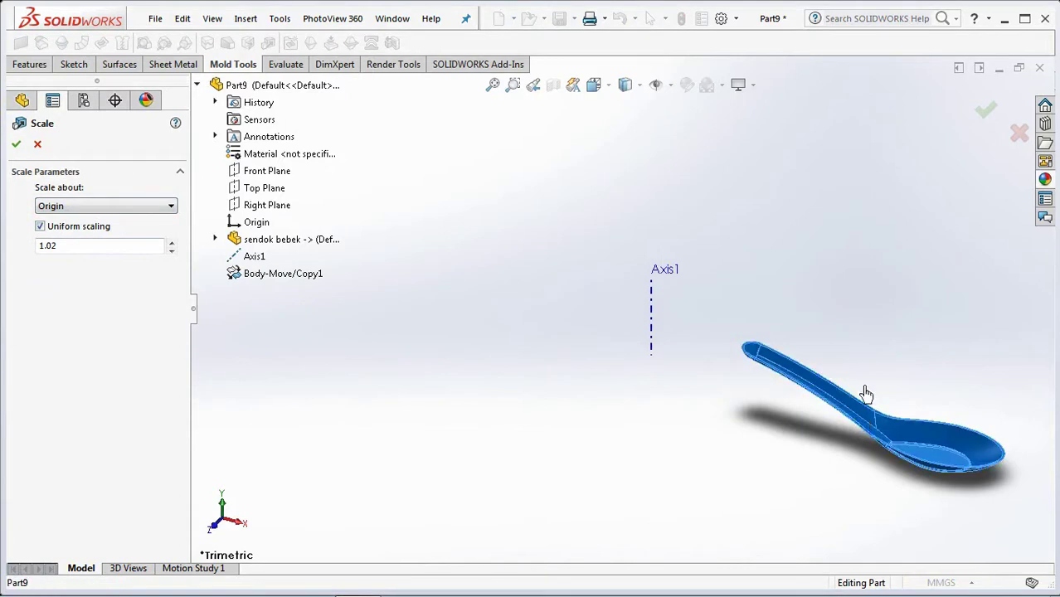
pyautogui.click(982, 120)
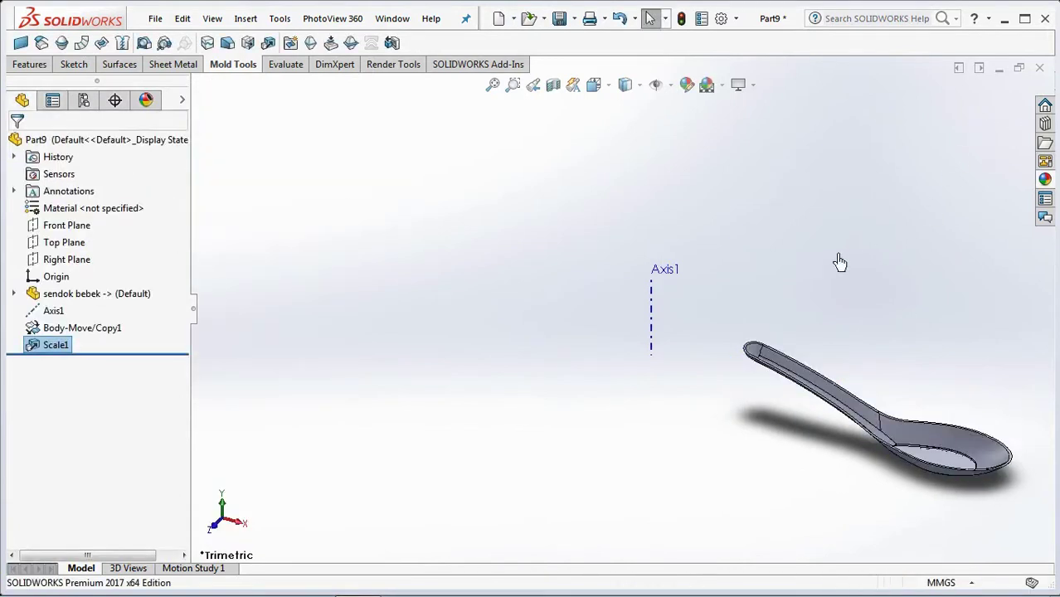
# Start a sketch on the Front Plane and view it from the front.
pyautogui.click(67, 225)
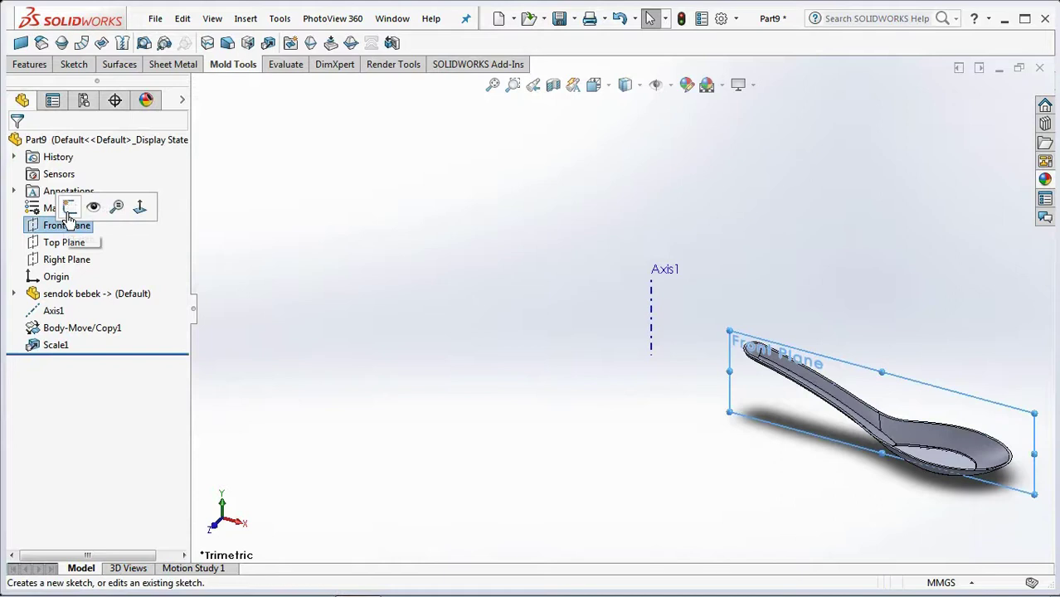
pyautogui.click(69, 207)
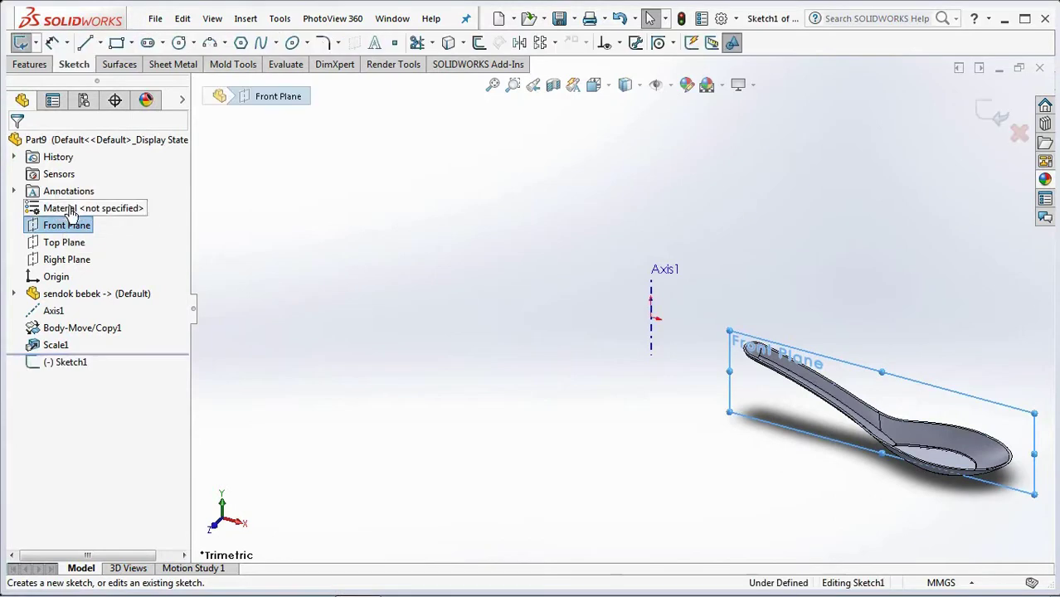
pyautogui.click(610, 97)
pyautogui.click(560, 361)
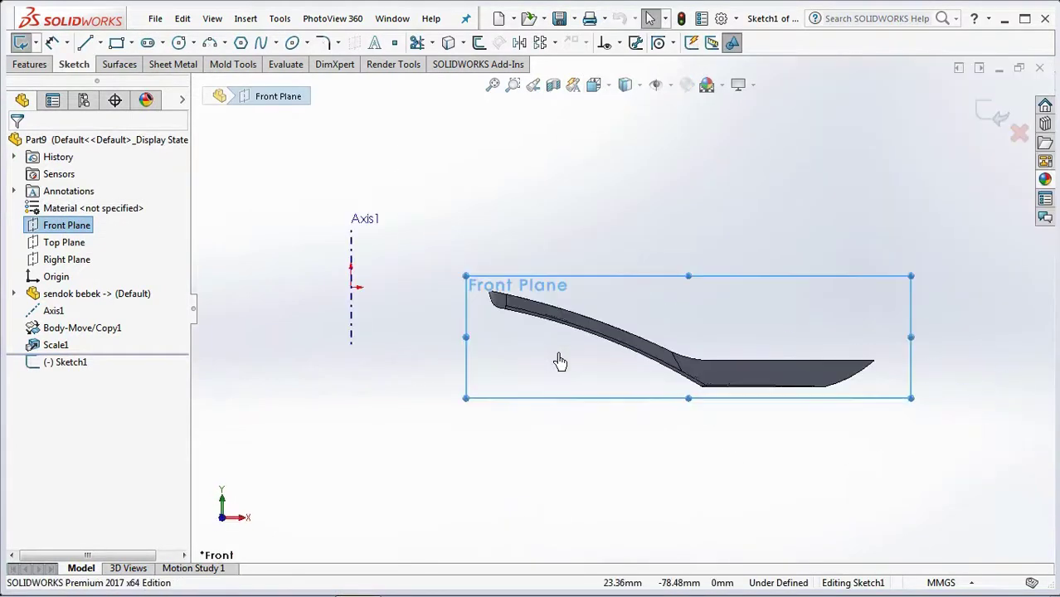
# Convert the spoon's two upper edges into the sketch.
pyautogui.click(560, 111)
pyautogui.click(448, 42)
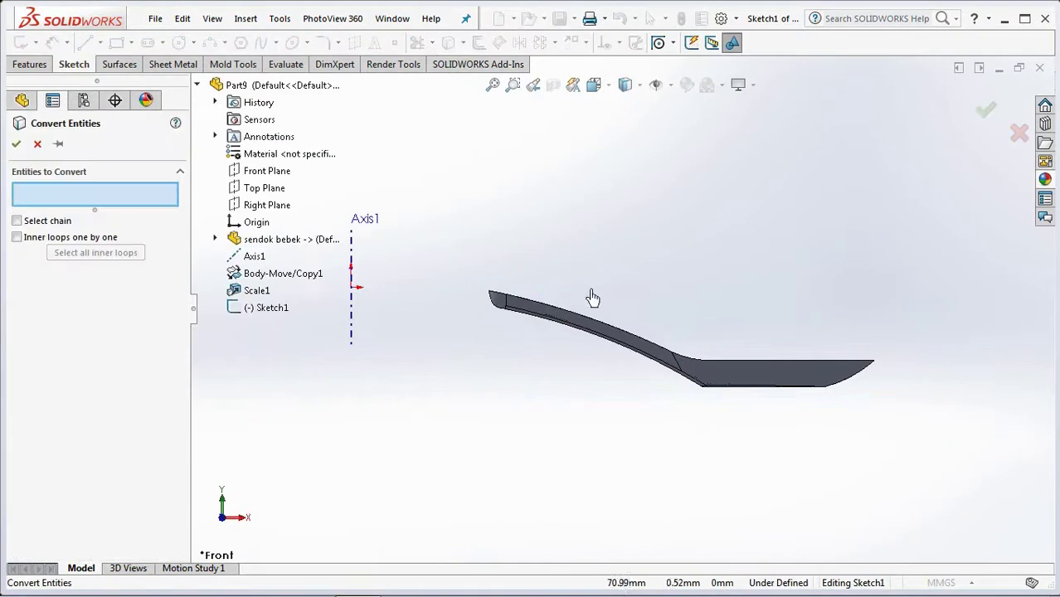
pyautogui.click(659, 361)
pyautogui.click(697, 368)
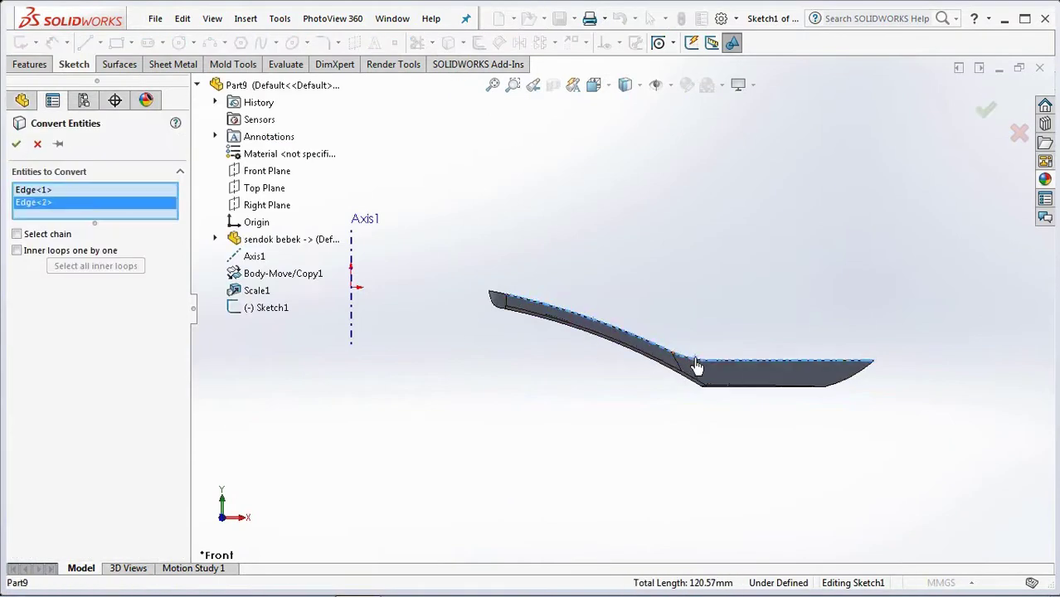
pyautogui.click(985, 112)
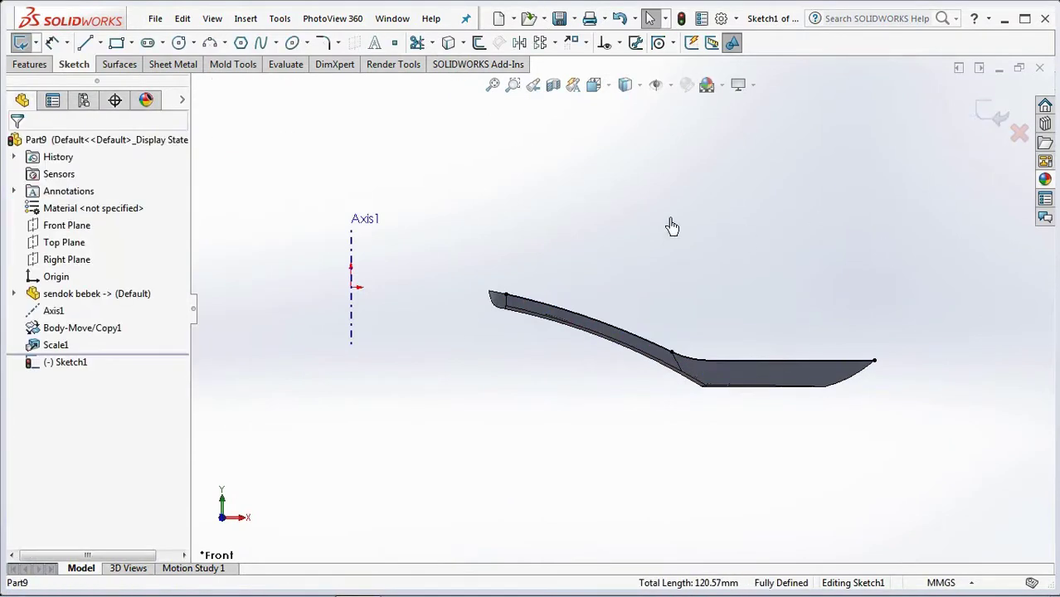
pyautogui.scroll(-3, 486, 323)
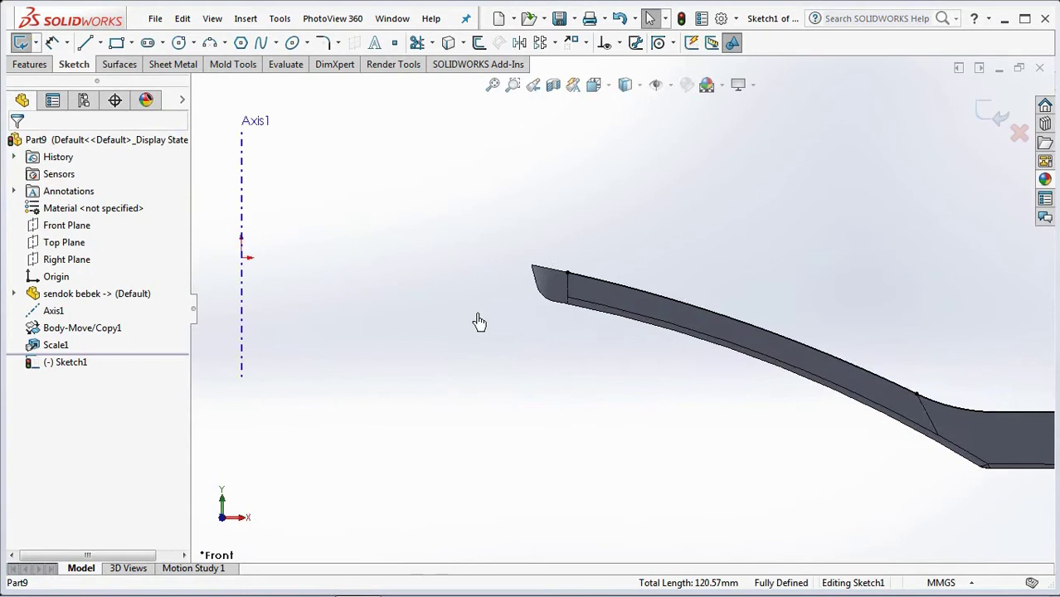
# Draw a horizontal line from the origin on Axis1 toward the spoon handle.
pyautogui.click(570, 279)
pyautogui.click(535, 336)
pyautogui.scroll(3, 531, 336)
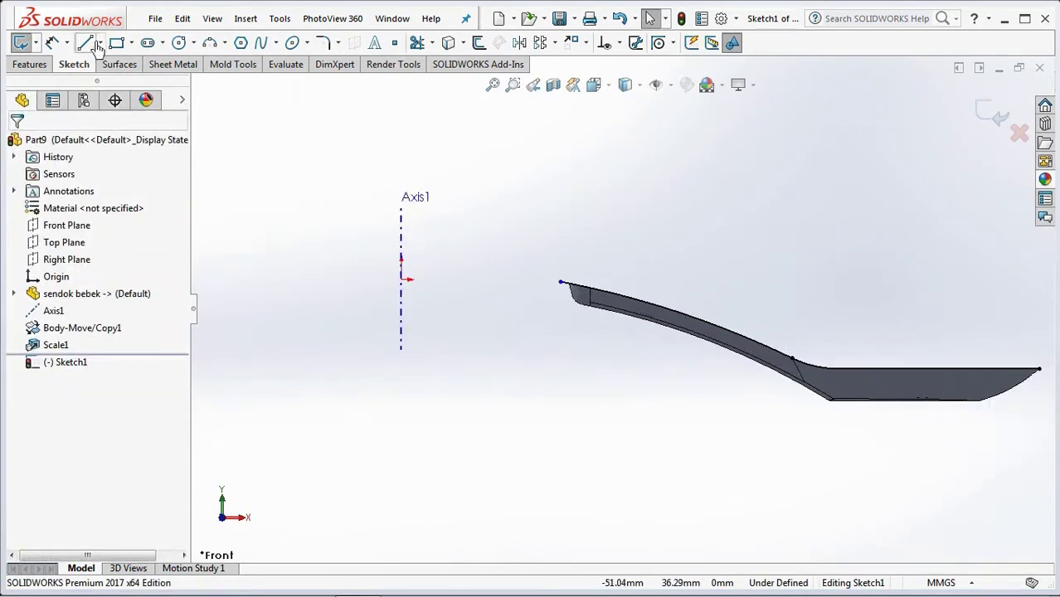
pyautogui.click(401, 278)
pyautogui.scroll(-2, 476, 295)
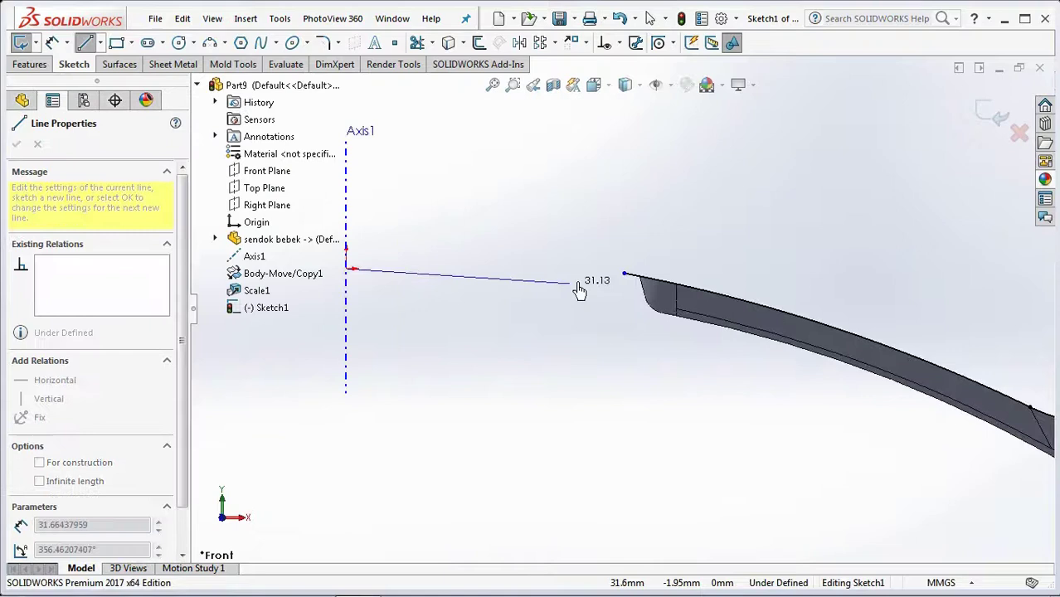
pyautogui.click(558, 280)
pyautogui.rightClick(558, 280)
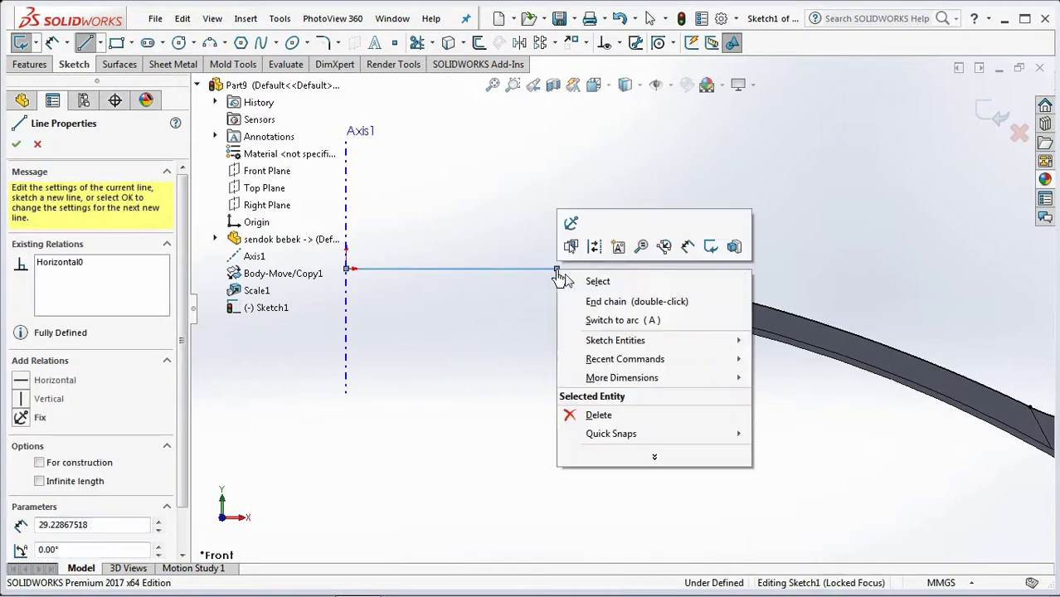
pyautogui.click(585, 280)
# Add a 3-point arc from the line's end to the spoon handle's endpoint.
pyautogui.click(210, 43)
pyautogui.click(556, 272)
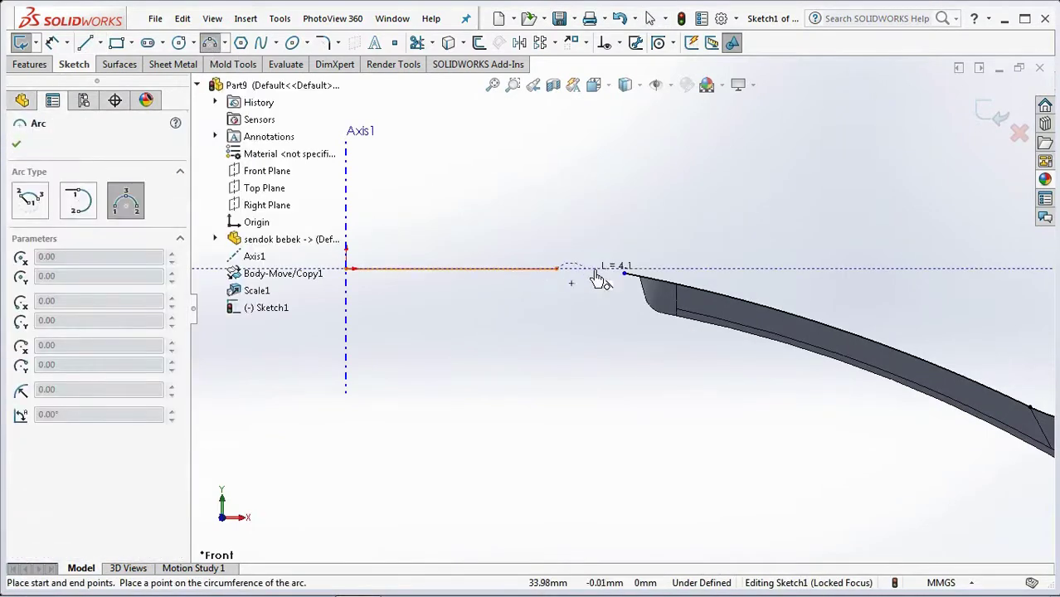
pyautogui.click(625, 274)
pyautogui.scroll(-2, 610, 284)
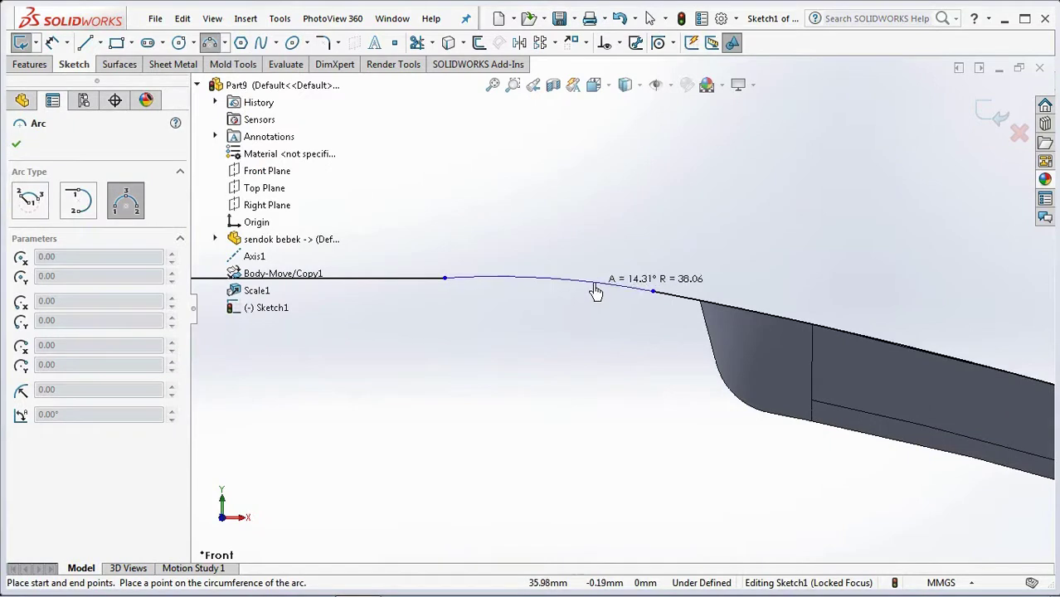
pyautogui.click(596, 287)
# Make the arc tangent to the handle edge and to the horizontal line.
pyautogui.click(613, 42)
pyautogui.click(646, 81)
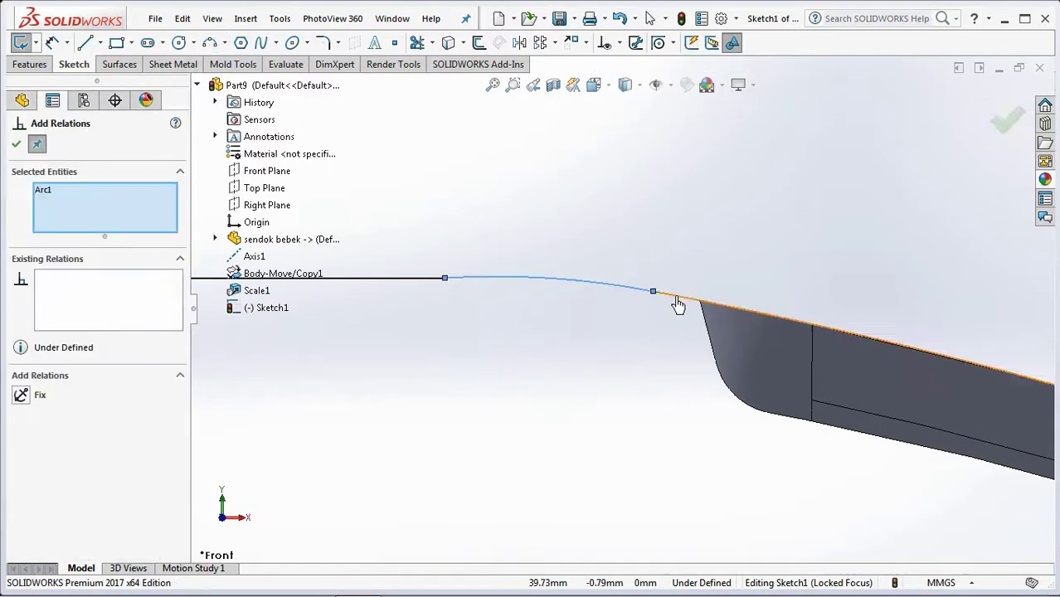
pyautogui.click(680, 298)
pyautogui.click(380, 346)
pyautogui.click(419, 279)
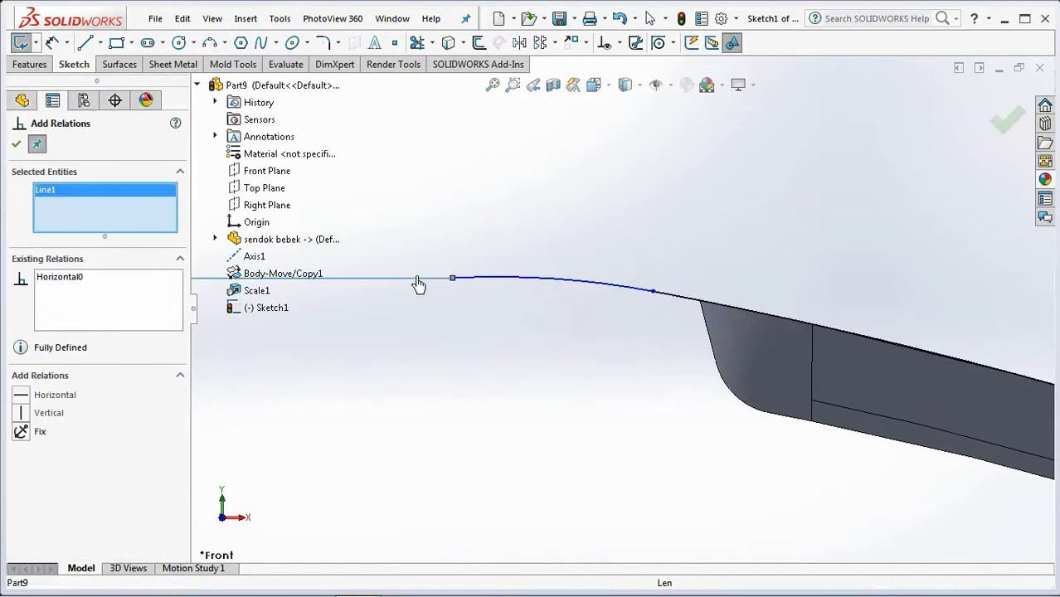
pyautogui.click(485, 280)
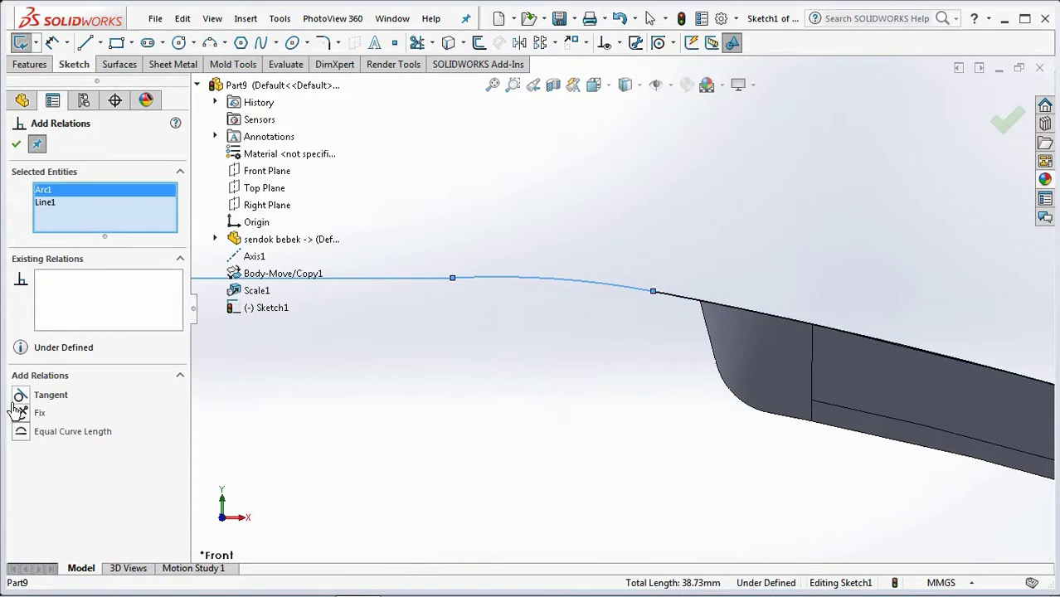
pyautogui.click(15, 145)
# Dimension the arc radius to 45.
pyautogui.click(557, 291)
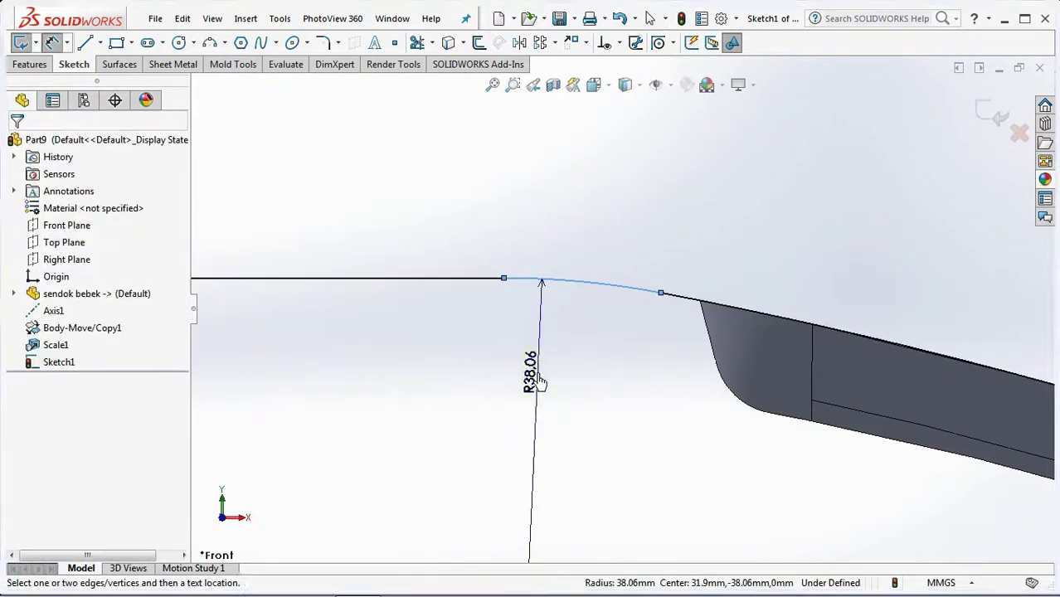
pyautogui.click(531, 373)
pyautogui.write('45')
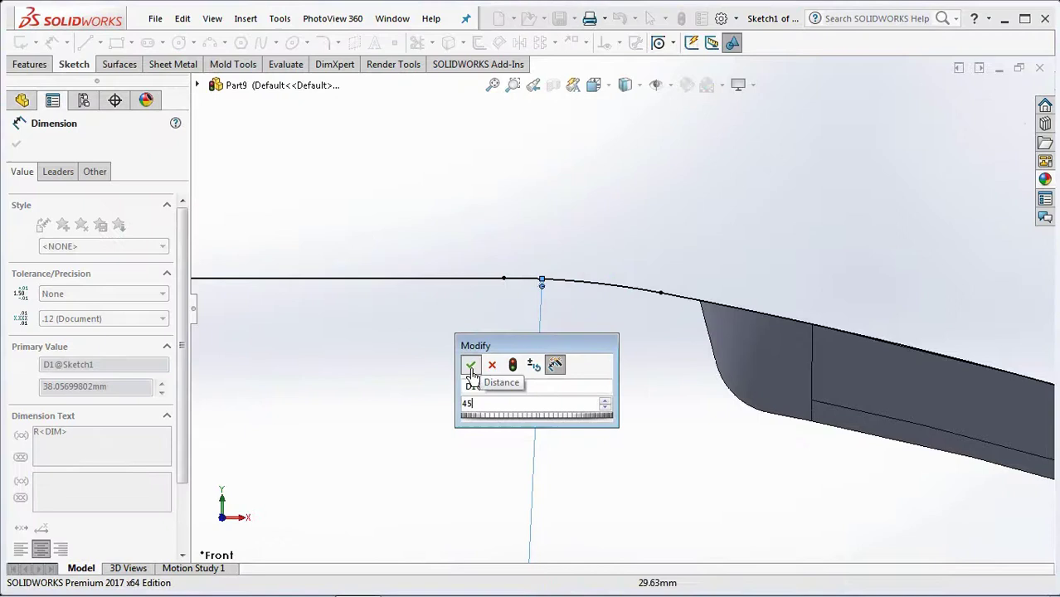
pyautogui.press('Return')
pyautogui.press('Escape')
pyautogui.press('f')
pyautogui.scroll(2, 622, 377)
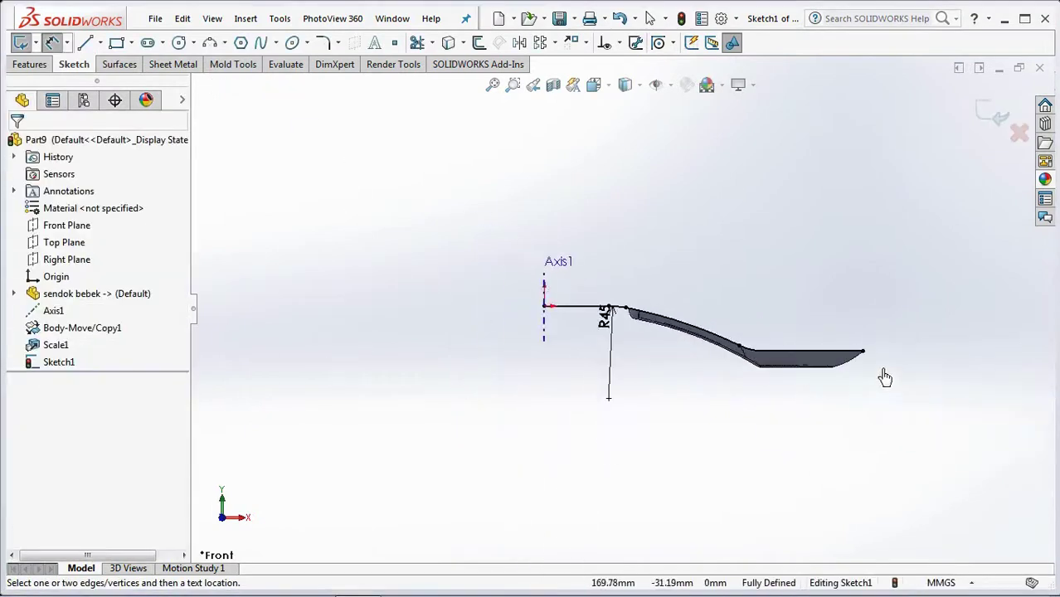
pyautogui.scroll(-2, 885, 374)
pyautogui.click(51, 42)
pyautogui.scroll(-3, 855, 308)
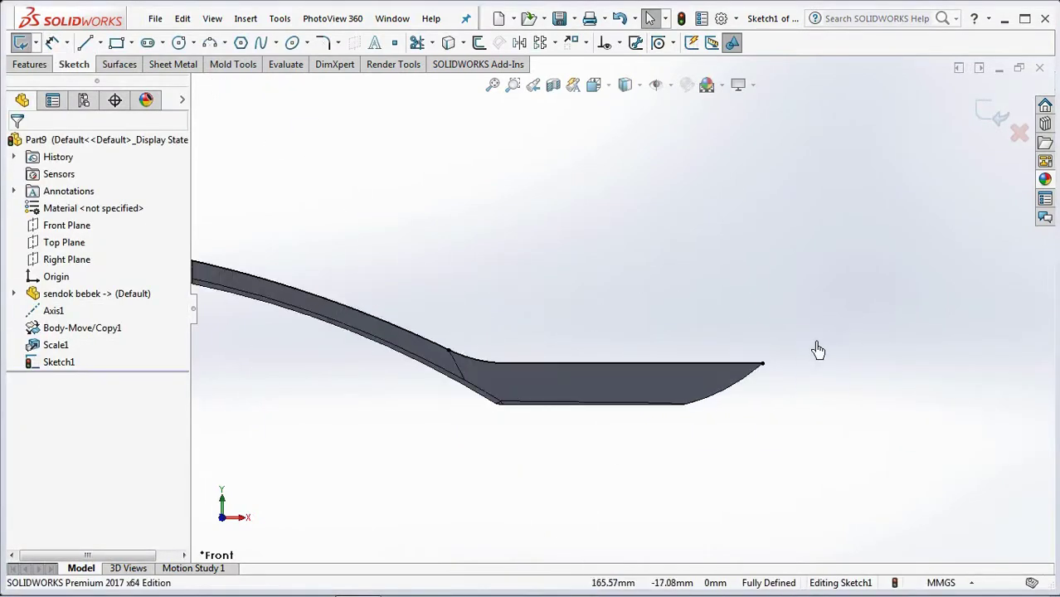
pyautogui.click(763, 365)
# Draw a slanted line up from the spoon tip, then a horizontal line to the right.
pyautogui.scroll(3, 768, 374)
pyautogui.click(84, 42)
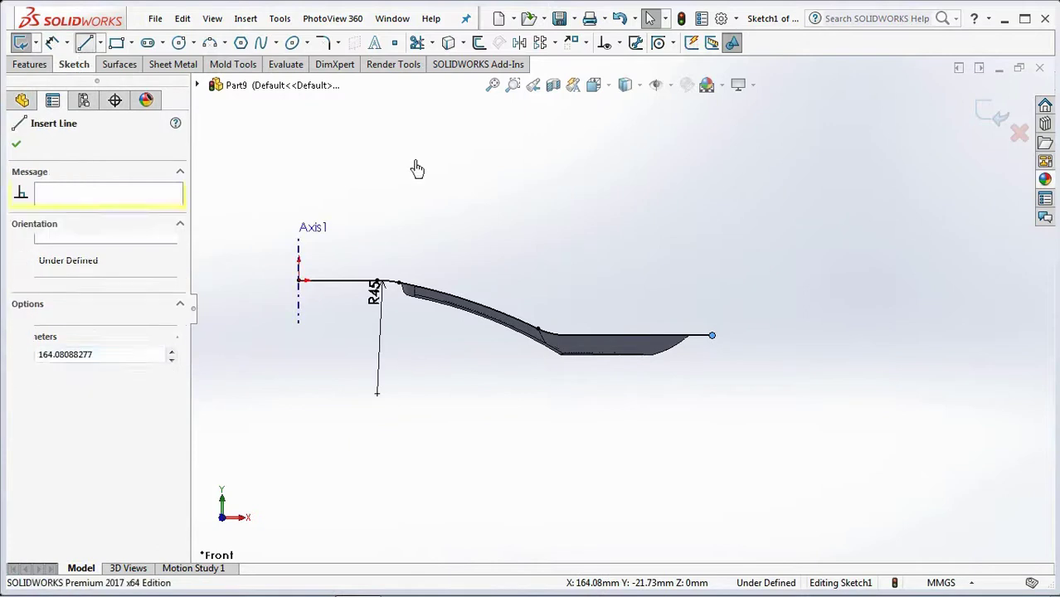
pyautogui.click(712, 335)
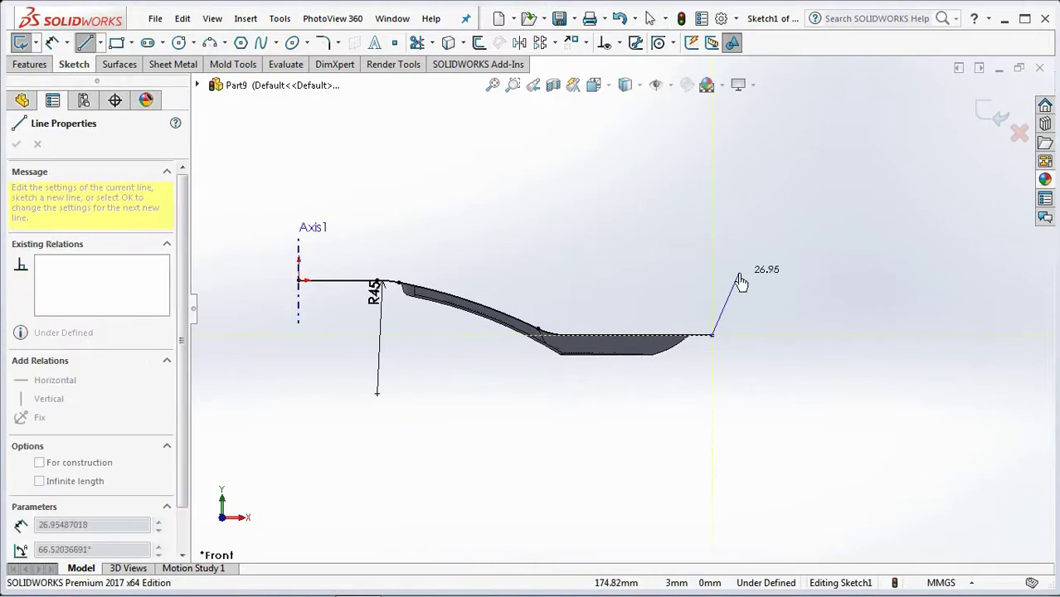
pyautogui.click(739, 273)
pyautogui.click(835, 273)
pyautogui.rightClick(836, 274)
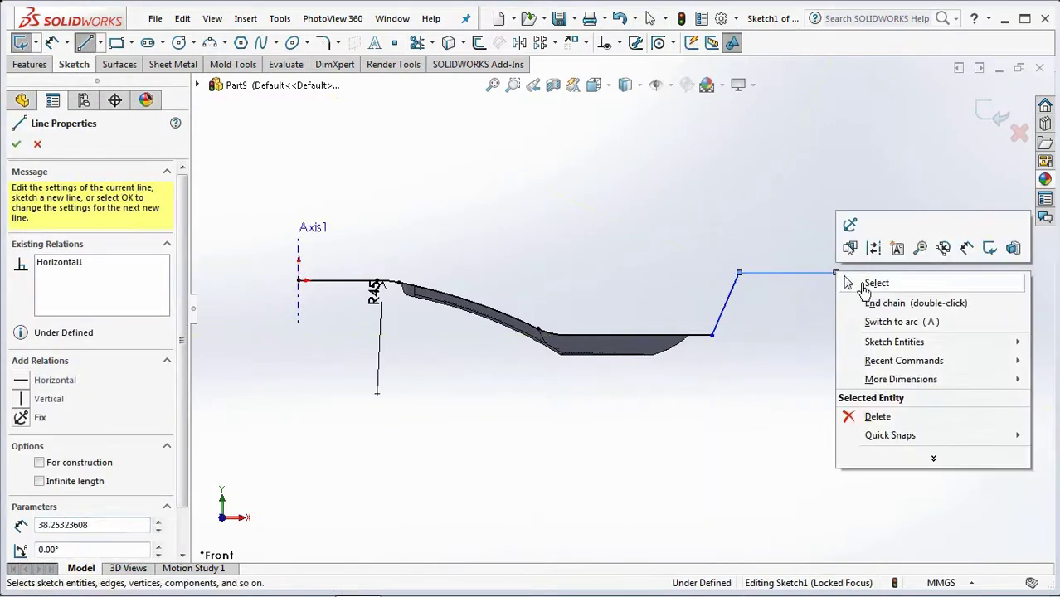
pyautogui.click(867, 285)
# Dimension the step height to 20 and the horizontal line length to 45.
pyautogui.click(52, 43)
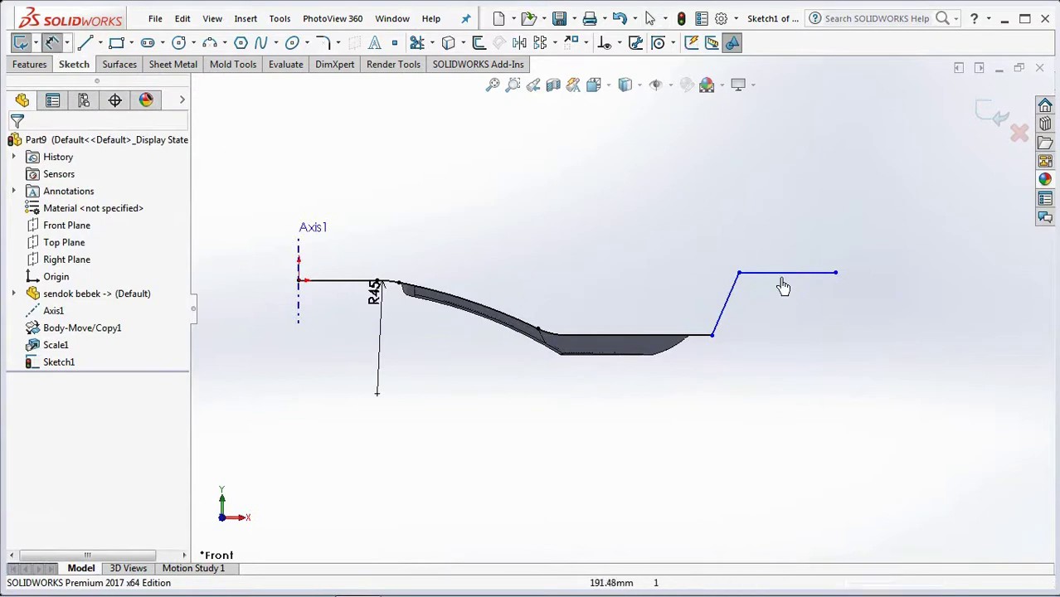
pyautogui.click(780, 276)
pyautogui.click(711, 335)
pyautogui.click(779, 320)
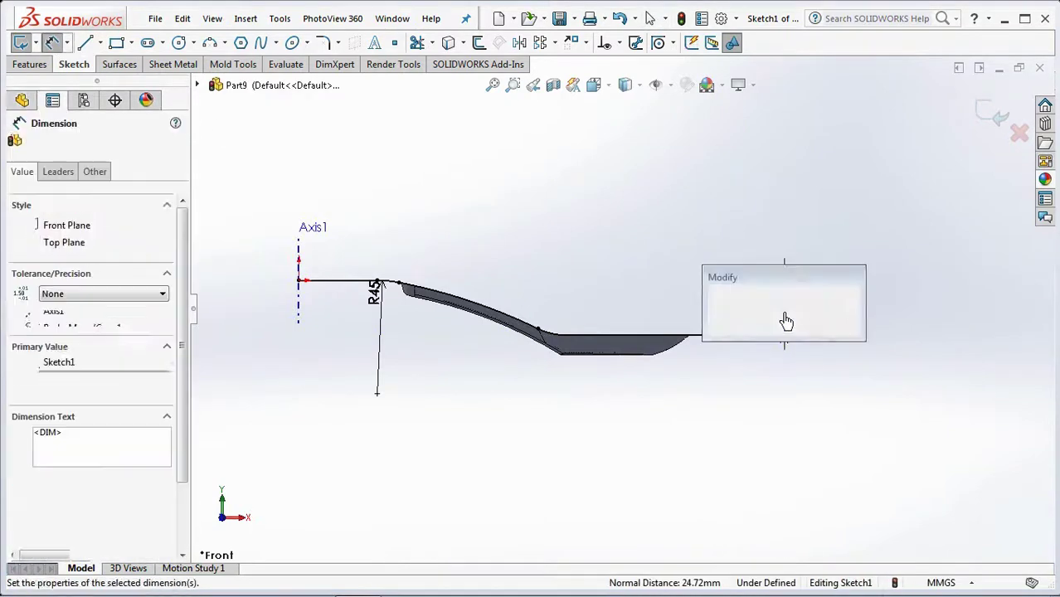
pyautogui.write('20')
pyautogui.click(717, 307)
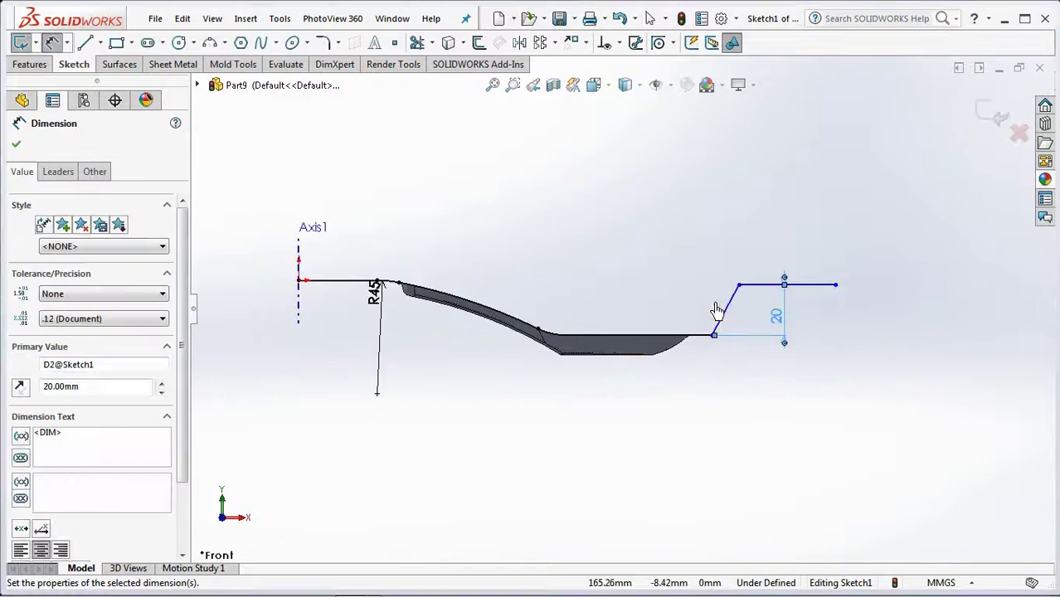
pyautogui.click(814, 295)
pyautogui.click(797, 260)
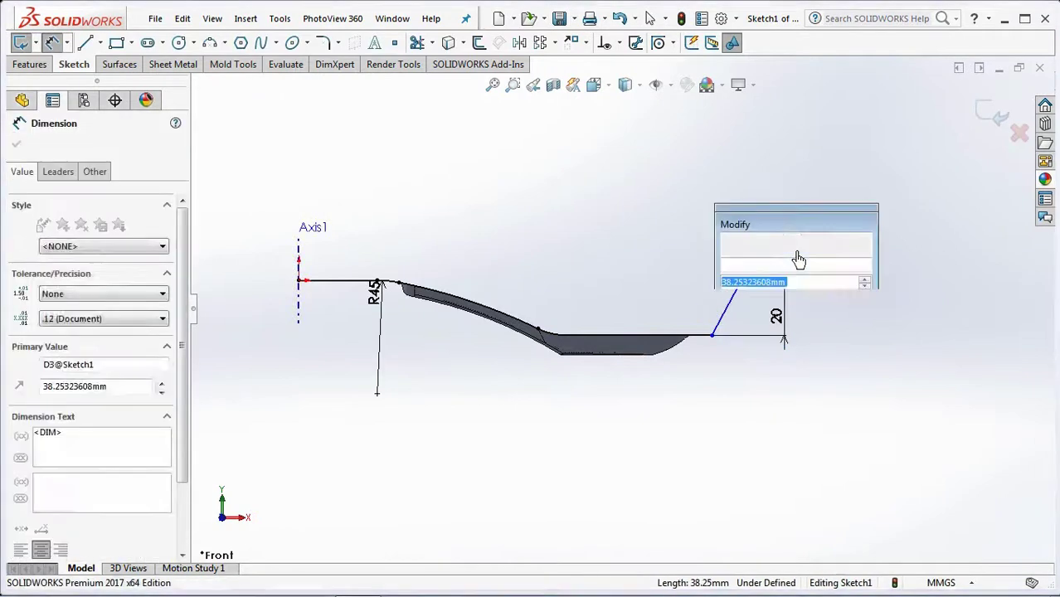
pyautogui.write('45')
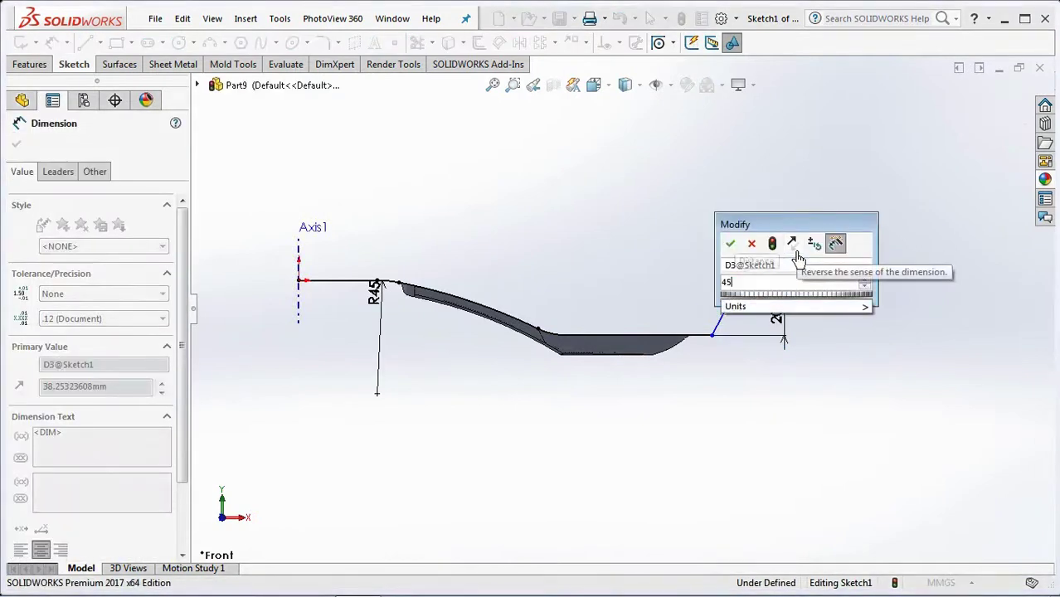
pyautogui.click(730, 243)
# Dimension the slanted line at 70° and the overall distance to Axis1 as 220.
pyautogui.click(729, 306)
pyautogui.click(761, 290)
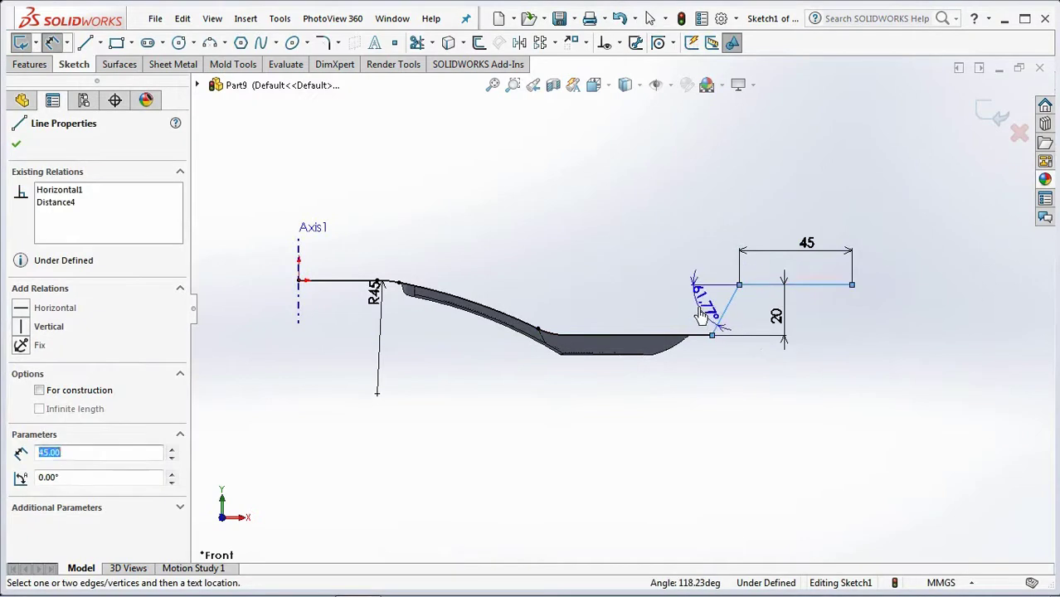
pyautogui.click(700, 312)
pyautogui.write('70')
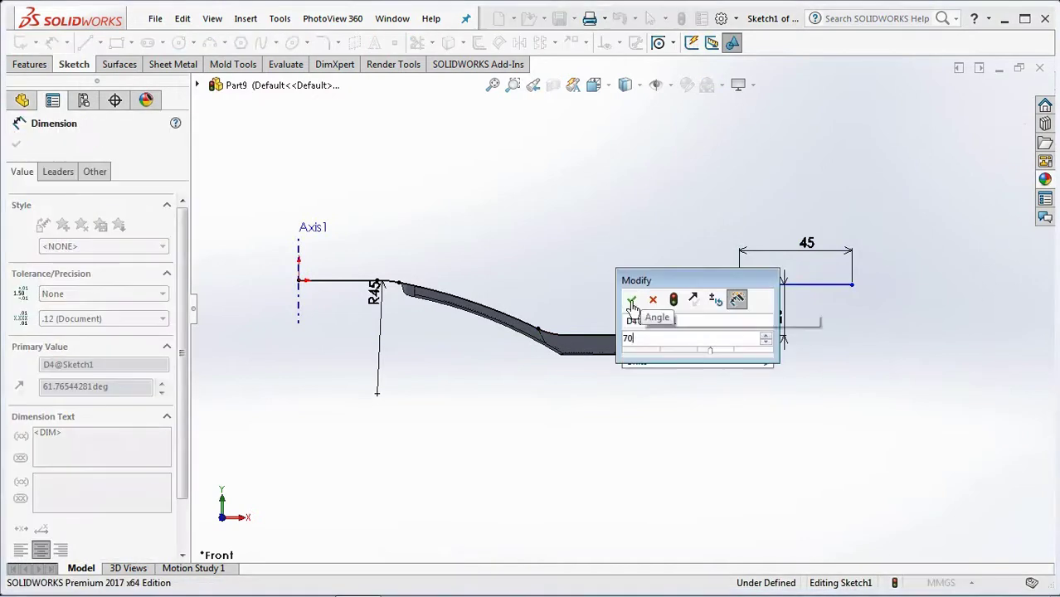
pyautogui.press('Return')
pyautogui.click(843, 285)
pyautogui.click(298, 304)
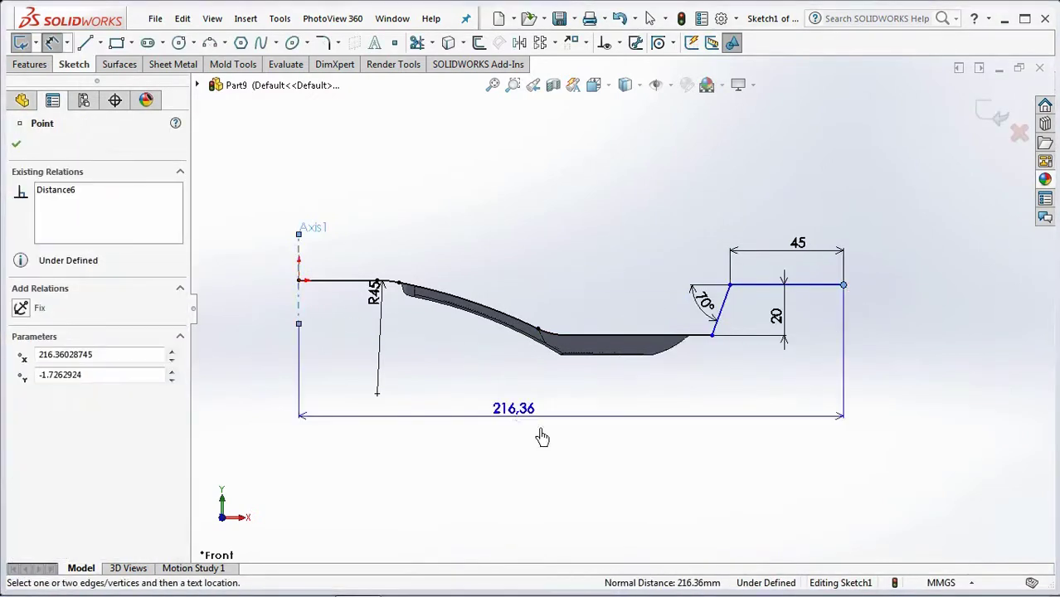
pyautogui.click(561, 448)
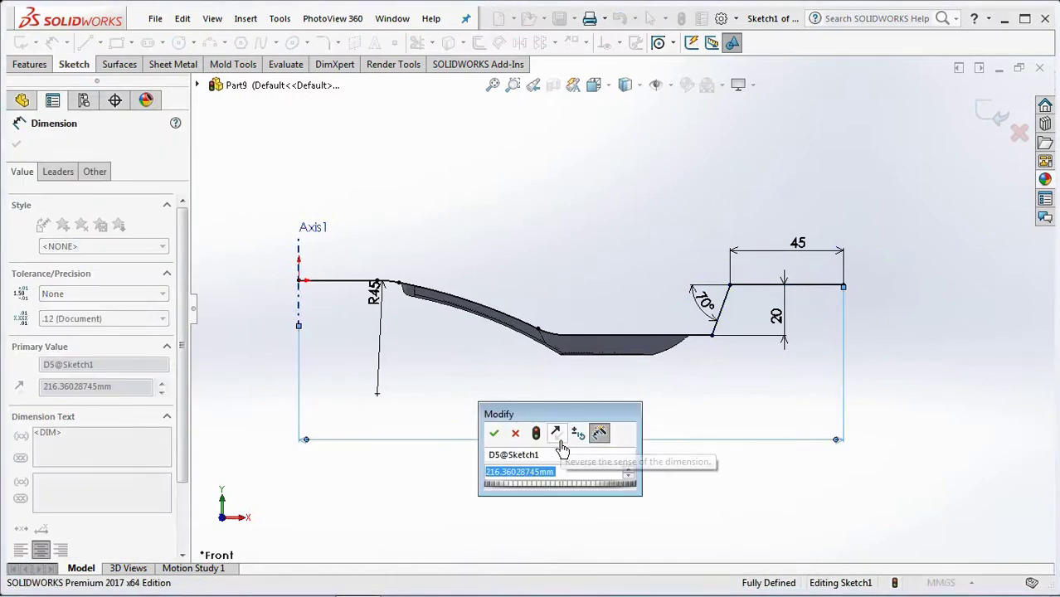
pyautogui.write('220')
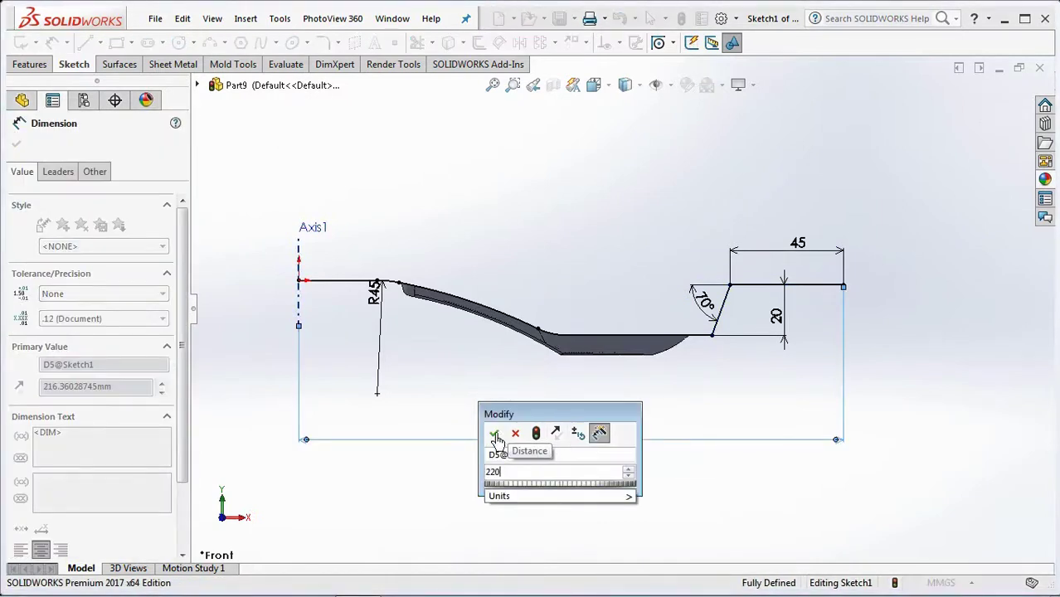
pyautogui.click(493, 433)
pyautogui.moveTo(735, 429); pyautogui.dragTo(699, 466, button='middle')
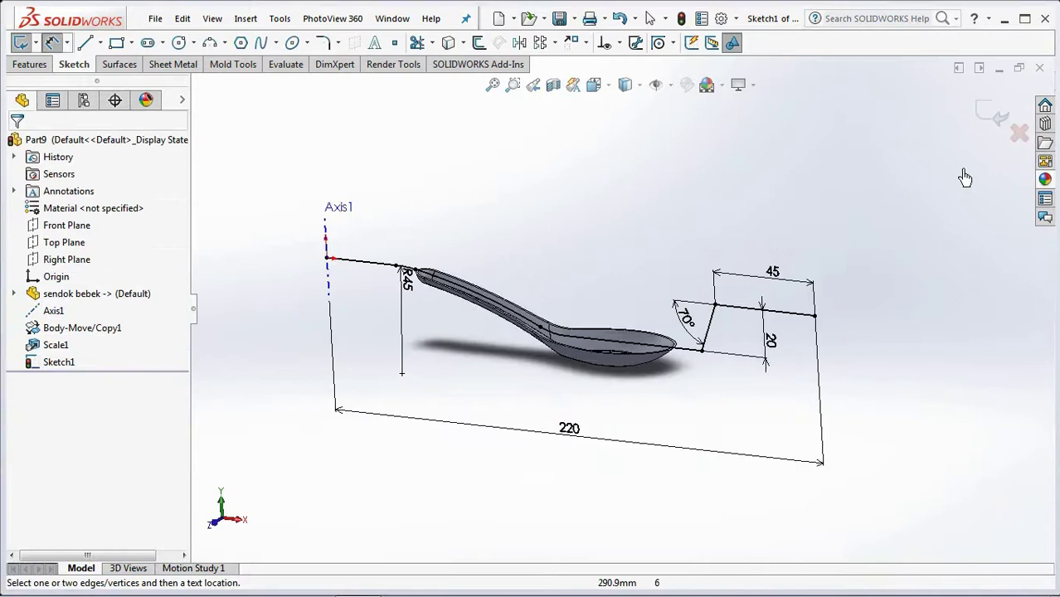
# Exit Sketch1 and revolve it 360° about Axis1 as a surface.
pyautogui.click(990, 112)
pyautogui.scroll(3, 746, 266)
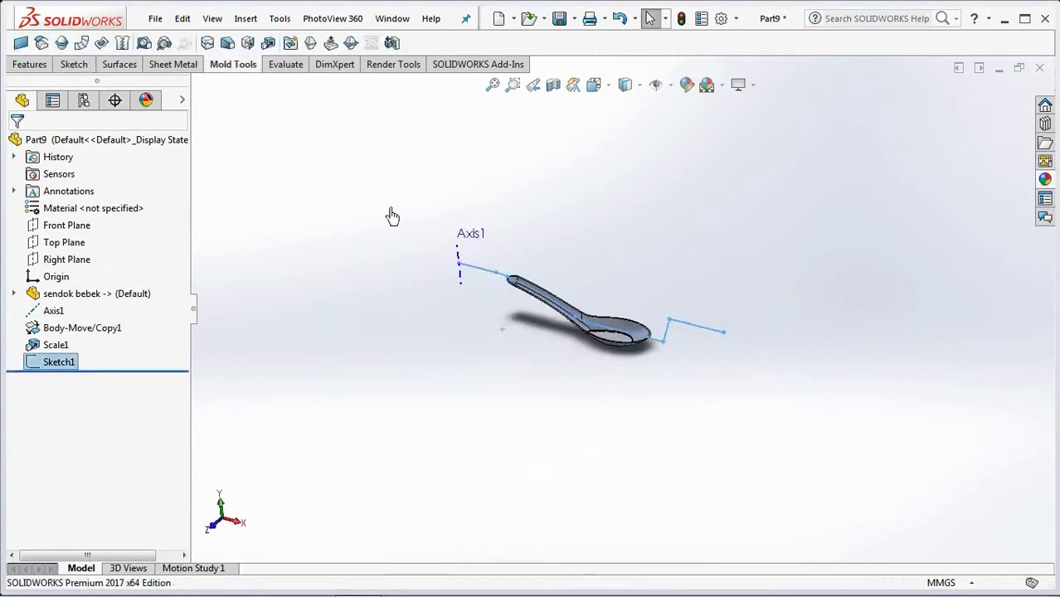
pyautogui.click(75, 65)
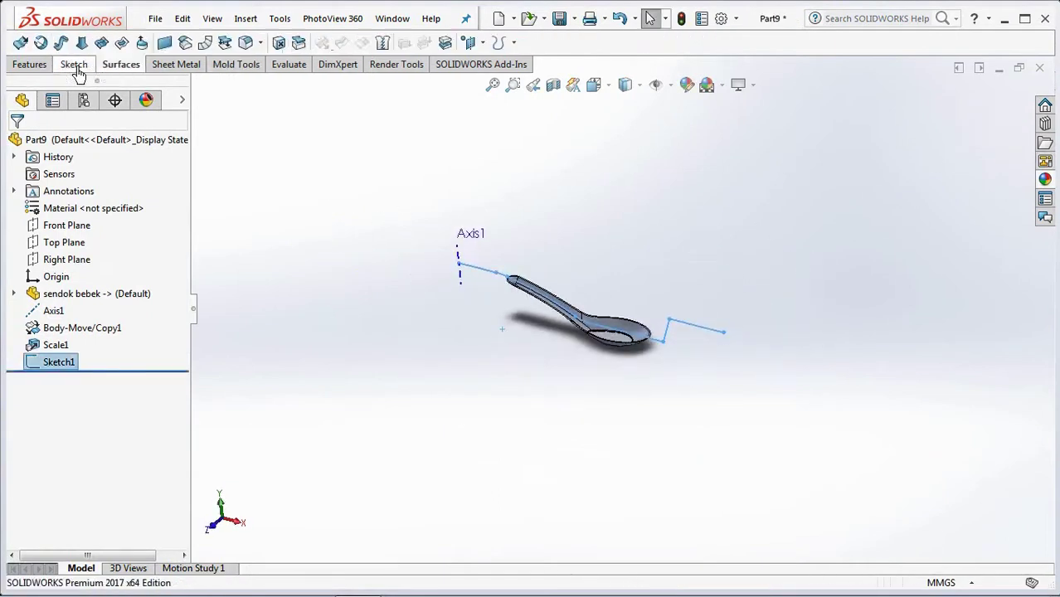
pyautogui.click(40, 43)
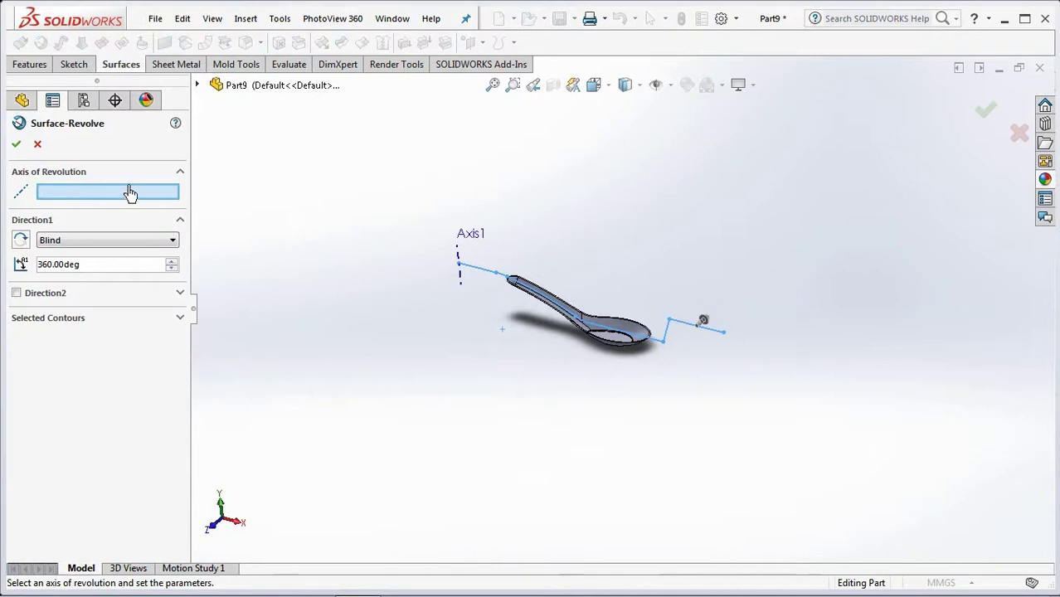
pyautogui.click(459, 277)
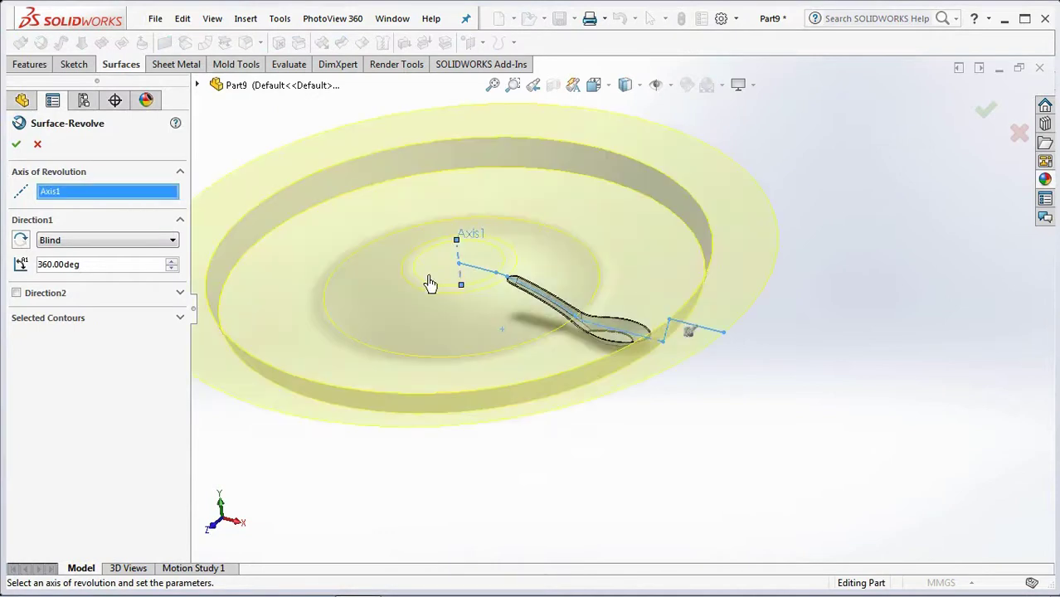
pyautogui.click(16, 144)
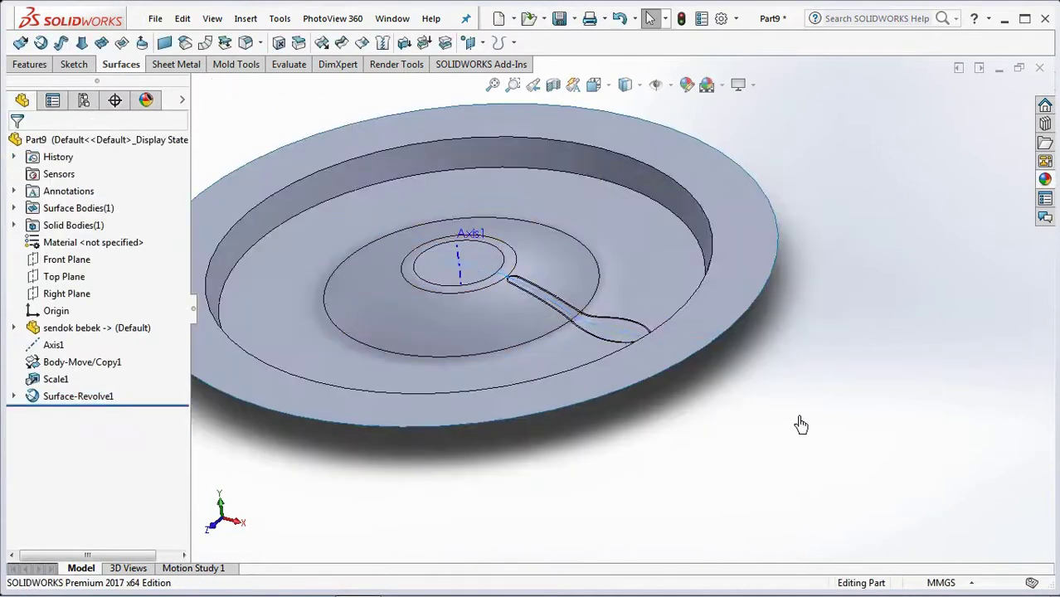
pyautogui.scroll(-3, 531, 365)
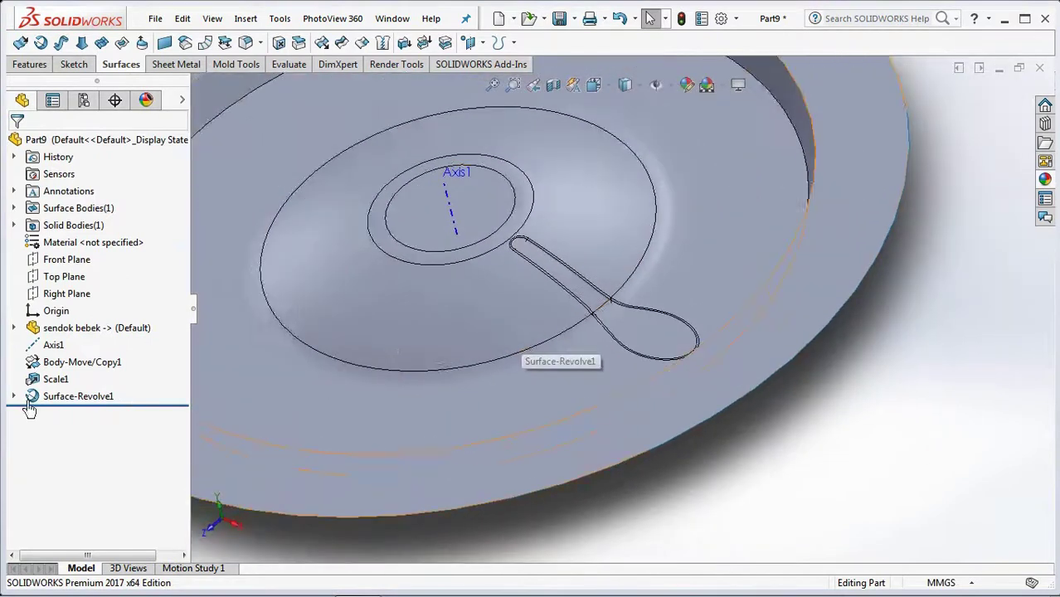
# Extrude Sketch1 as a surface with a Mid Plane end condition, 20 mm deep.
pyautogui.click(13, 397)
pyautogui.click(48, 415)
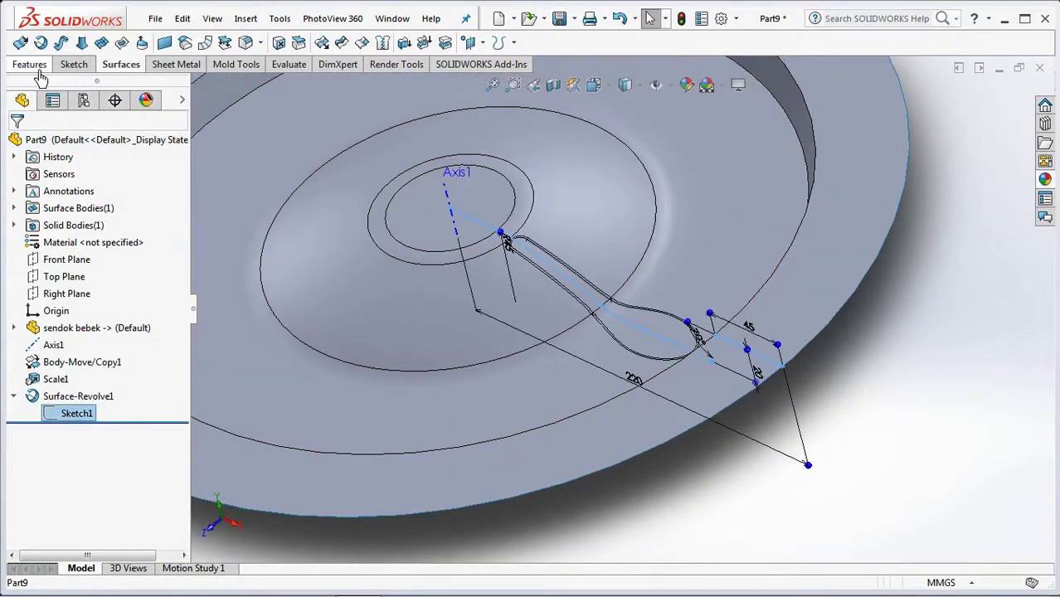
pyautogui.click(20, 45)
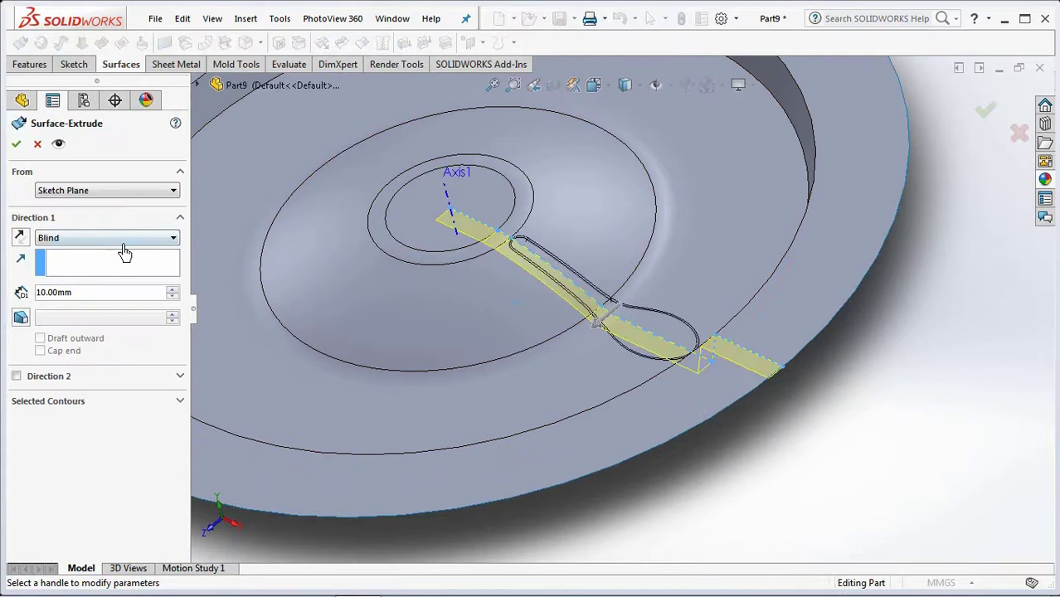
pyautogui.click(124, 239)
pyautogui.click(170, 323)
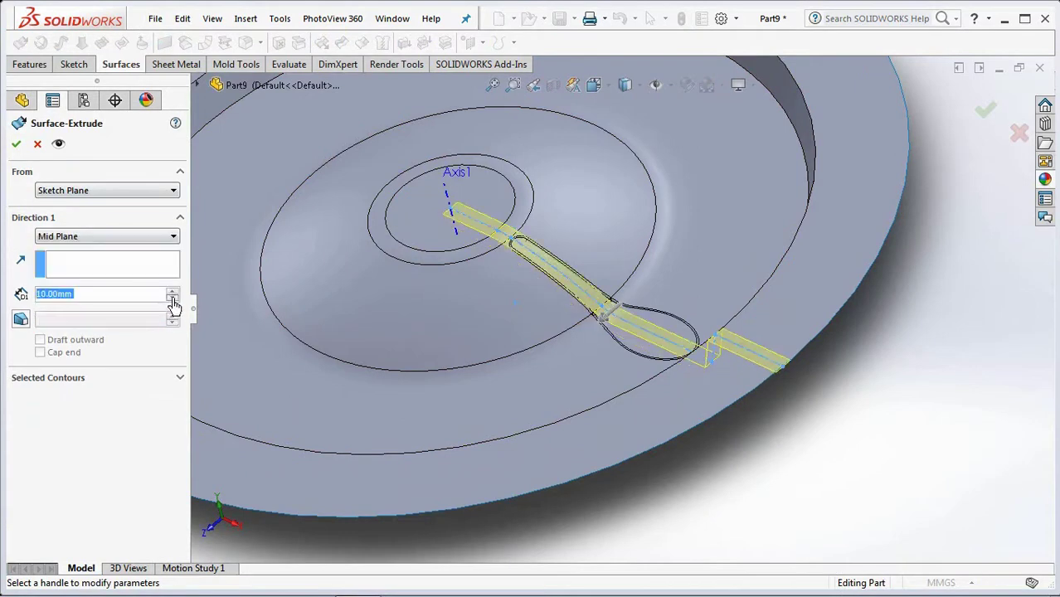
pyautogui.click(172, 293)
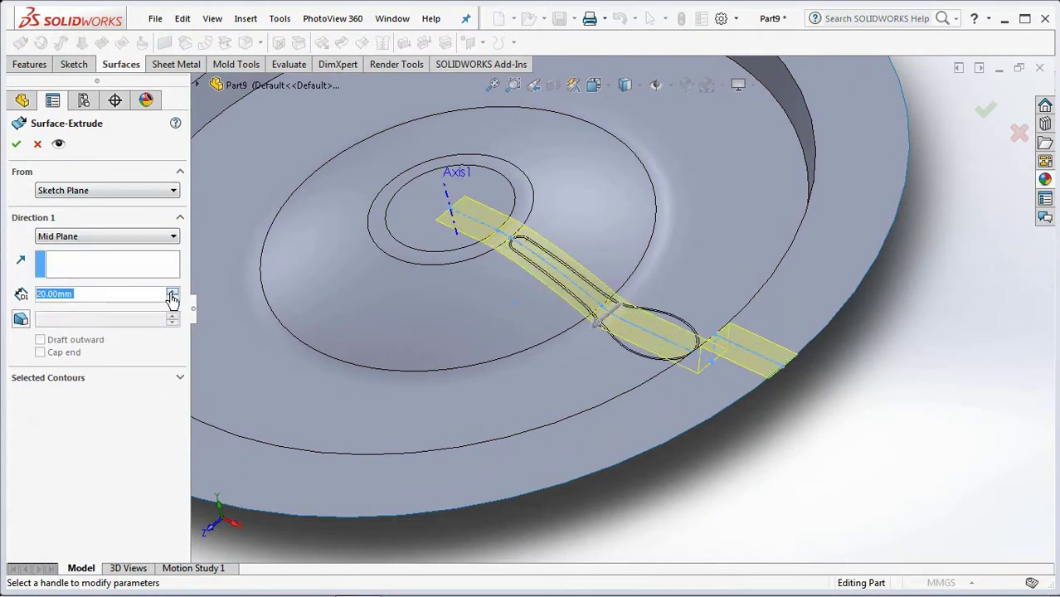
pyautogui.click(17, 145)
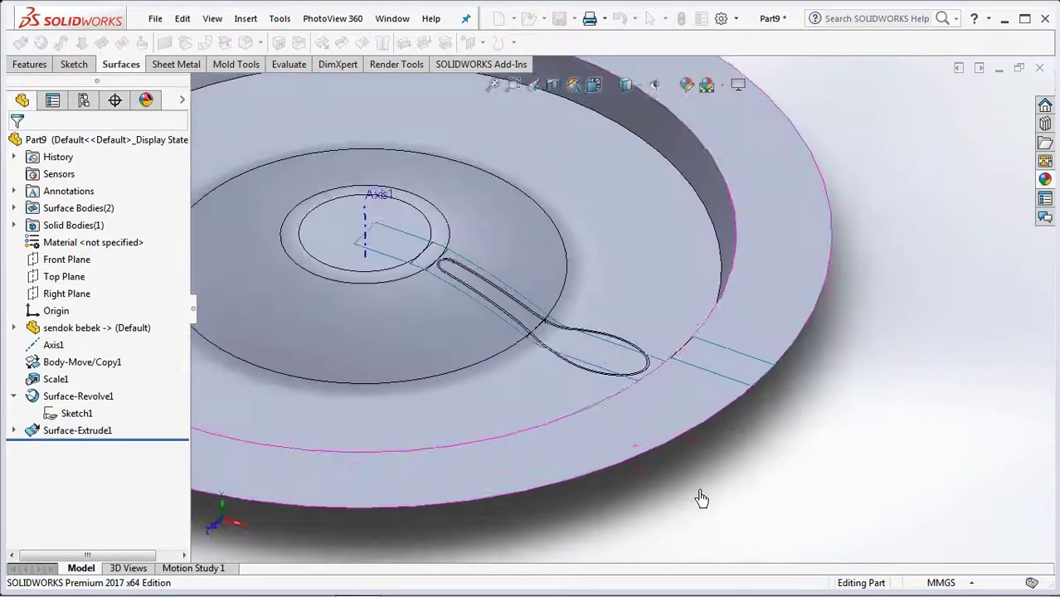
# Section the part on the Right Plane offset 51 mm and zoom in on the spoon tip.
pyautogui.click(551, 86)
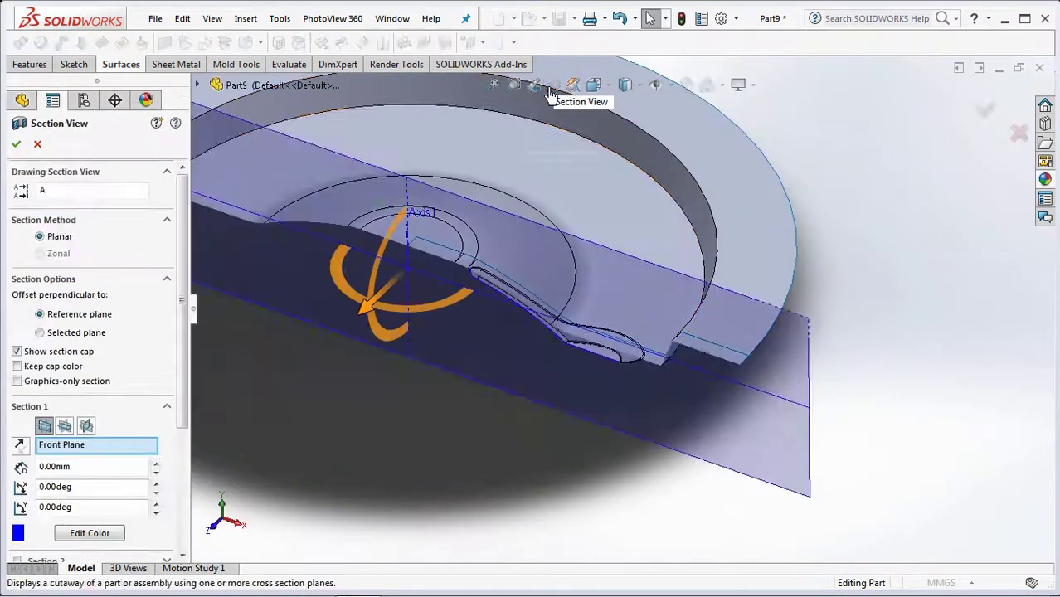
pyautogui.click(86, 426)
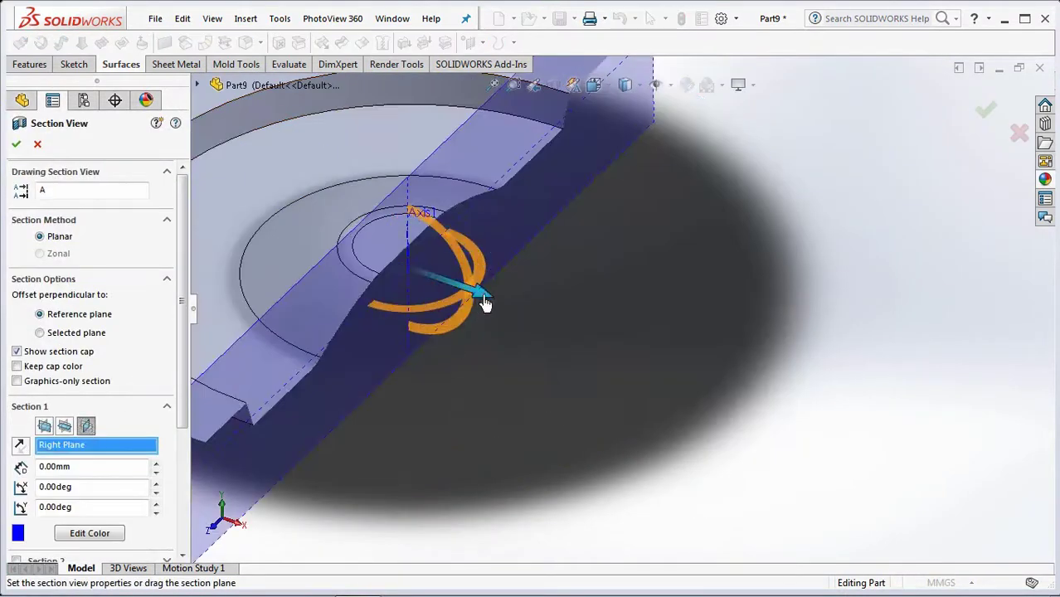
pyautogui.moveTo(486, 304); pyautogui.dragTo(556, 342)
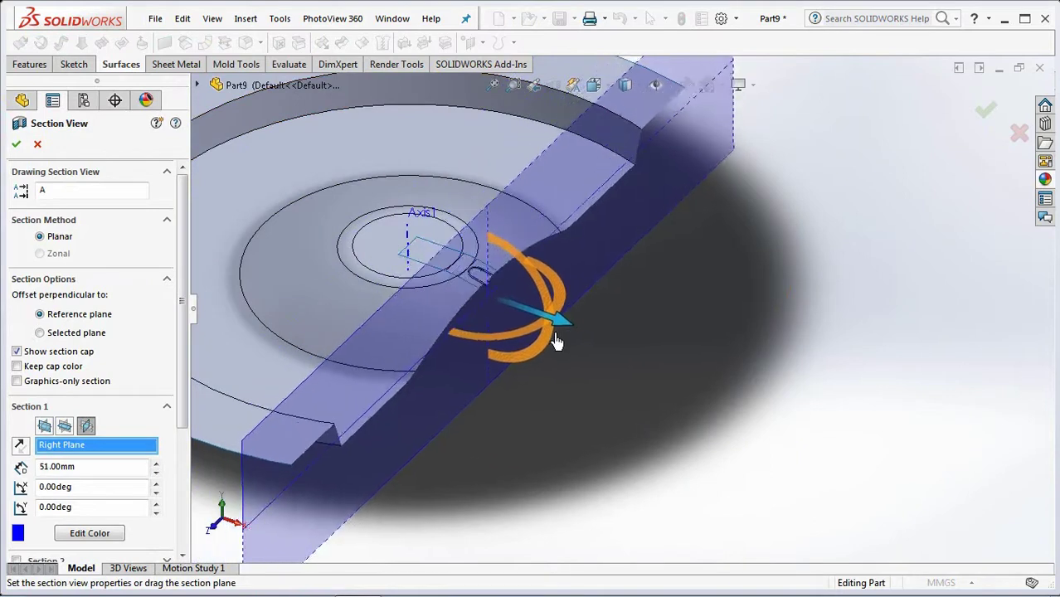
pyautogui.click(16, 144)
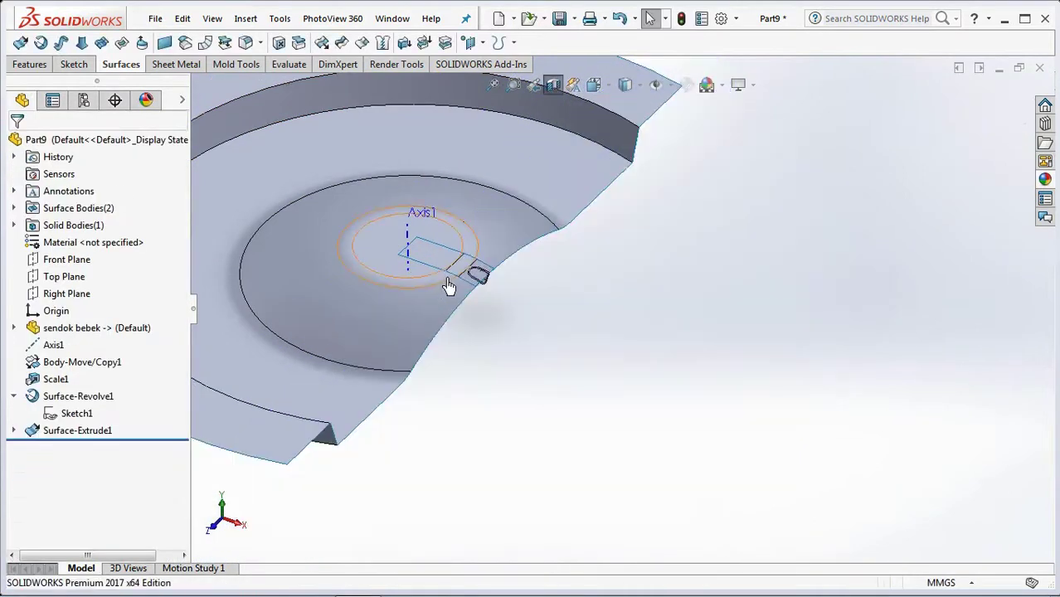
pyautogui.scroll(-6, 447, 286)
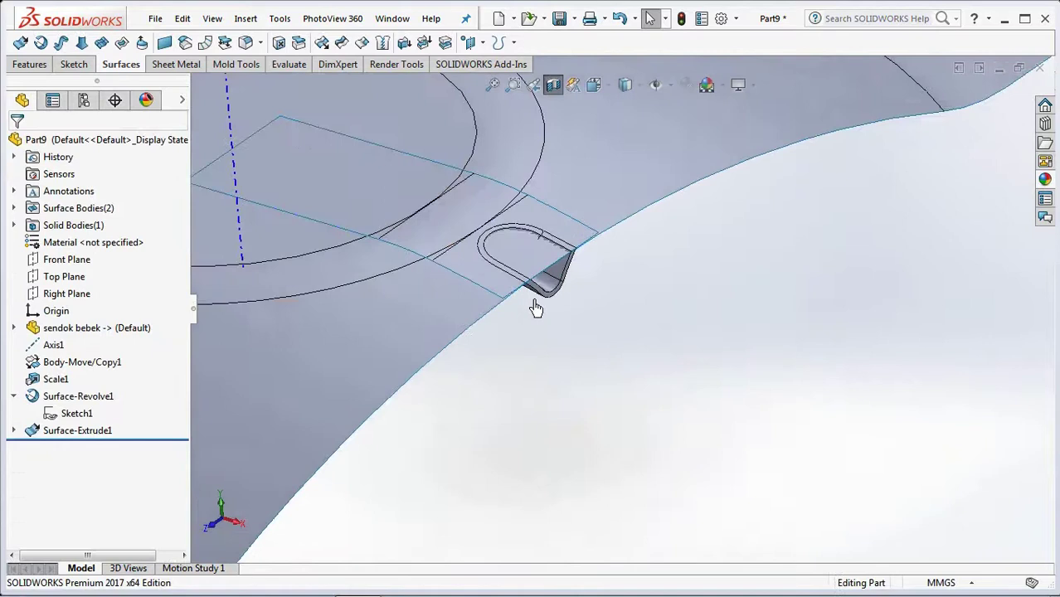
pyautogui.scroll(-8, 536, 308)
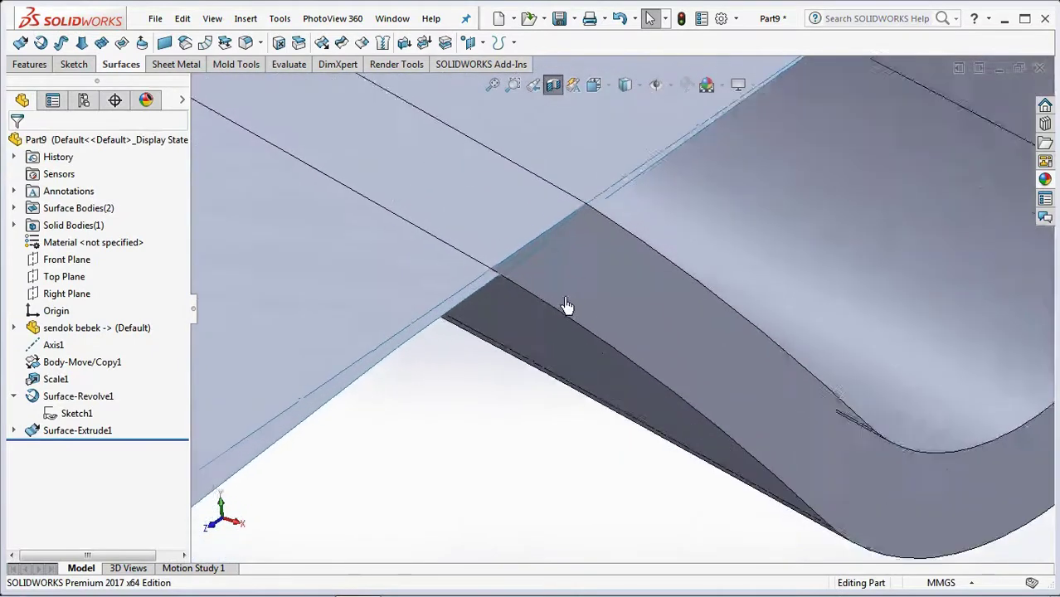
pyautogui.scroll(-2, 540, 308)
pyautogui.scroll(-3, 508, 293)
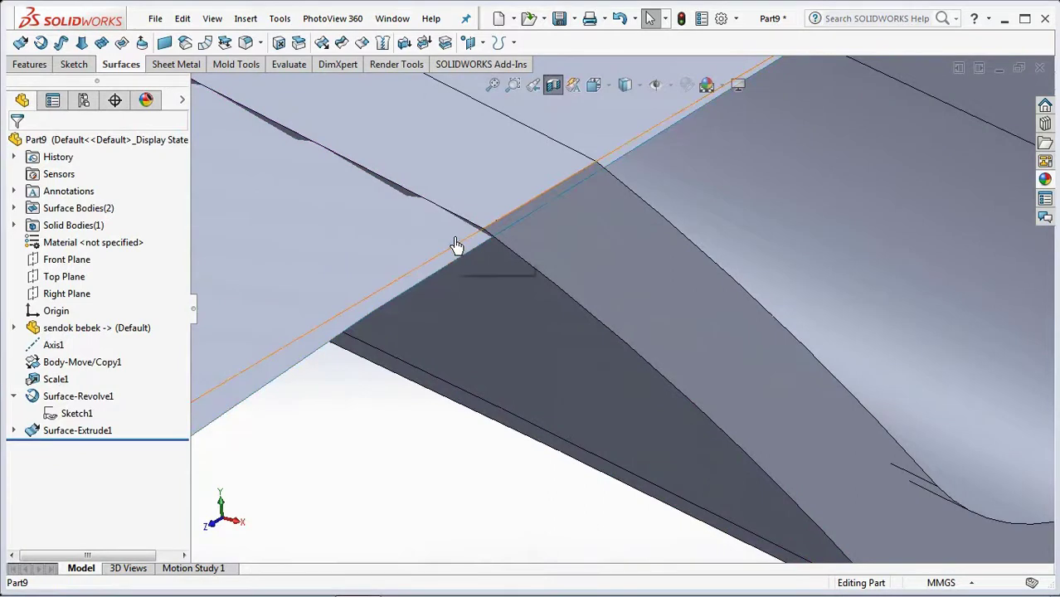
pyautogui.scroll(5, 510, 277)
pyautogui.press('Left')
pyautogui.press('Left')
pyautogui.press('Left')
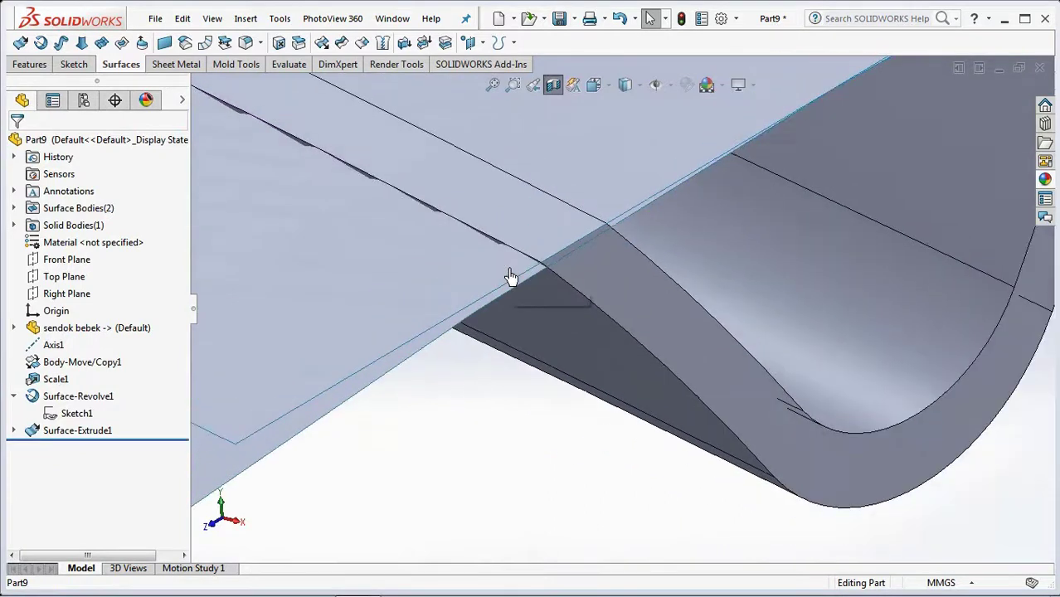
# Cut the spoon body with Surface-Revolve1 as the cutting surface, creating SurfaceCut1.
pyautogui.click(445, 42)
pyautogui.scroll(4, 551, 351)
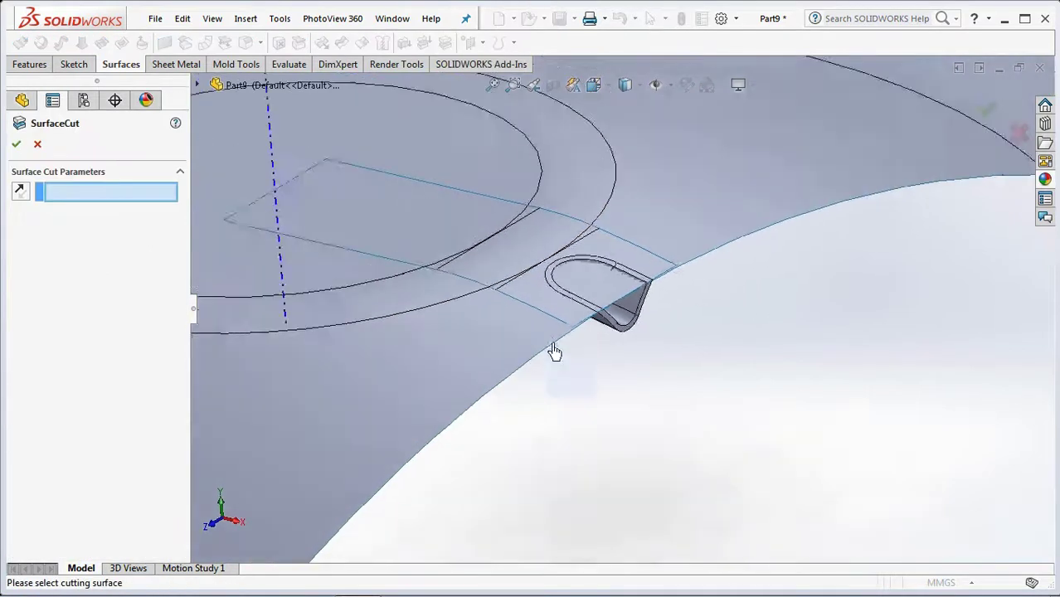
pyautogui.click(433, 398)
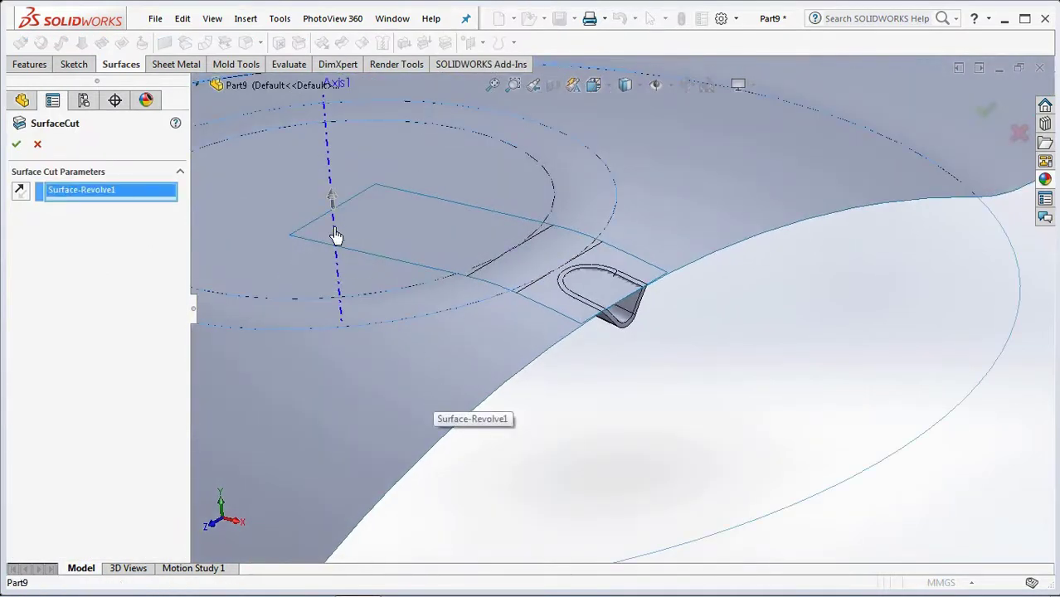
pyautogui.scroll(-8, 651, 335)
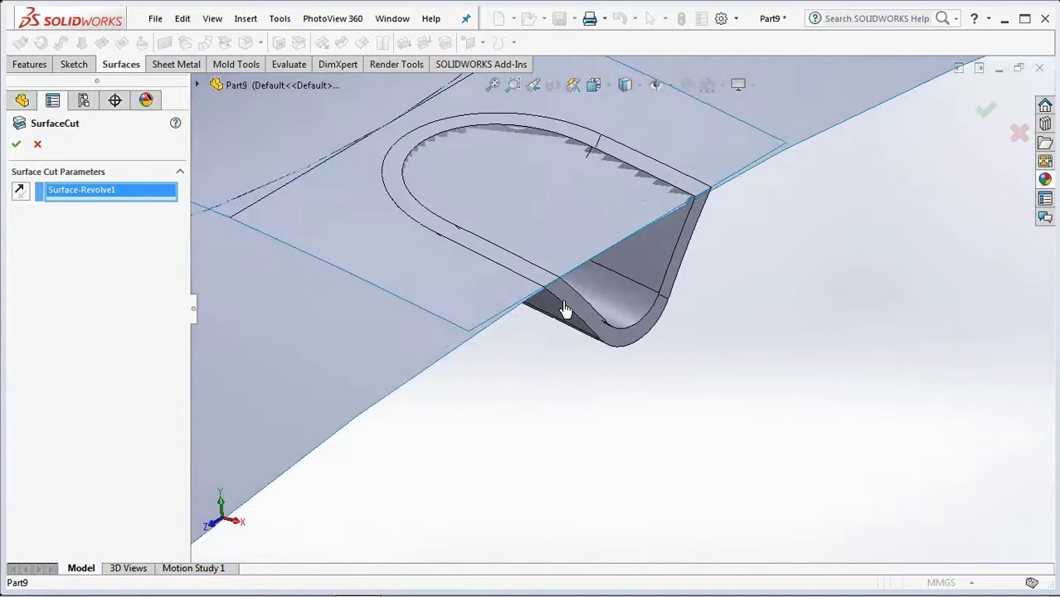
pyautogui.scroll(-8, 575, 296)
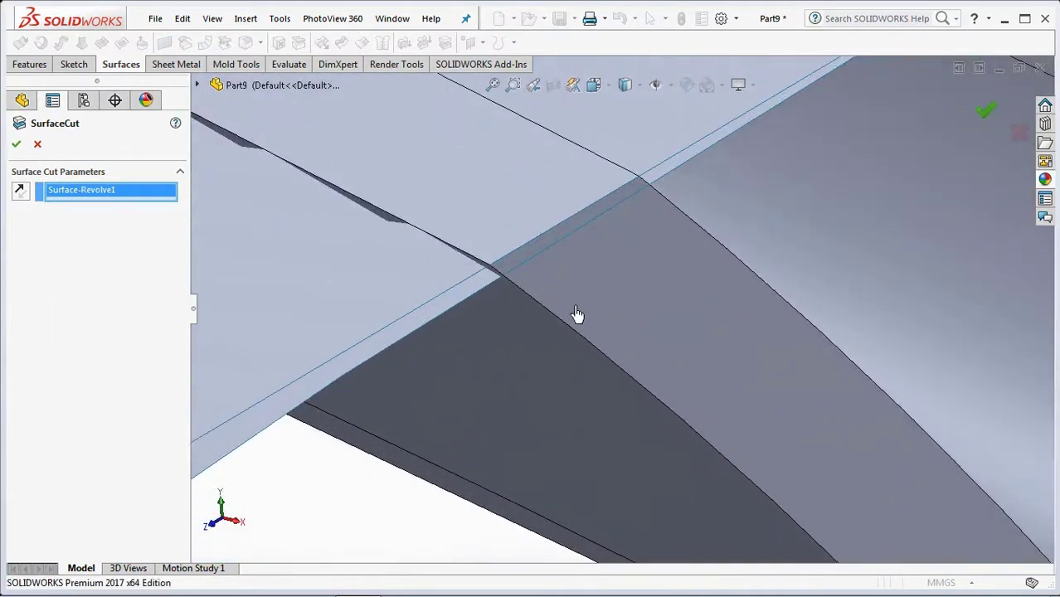
pyautogui.press('Return')
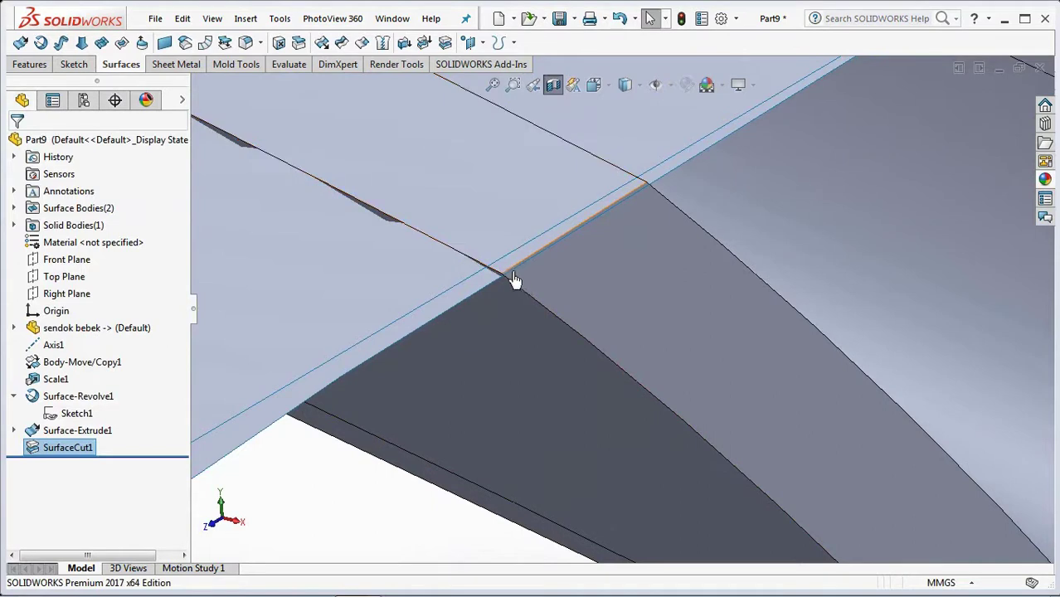
# Turn off the section view and suppress Surface-Extrude1.
pyautogui.click(553, 85)
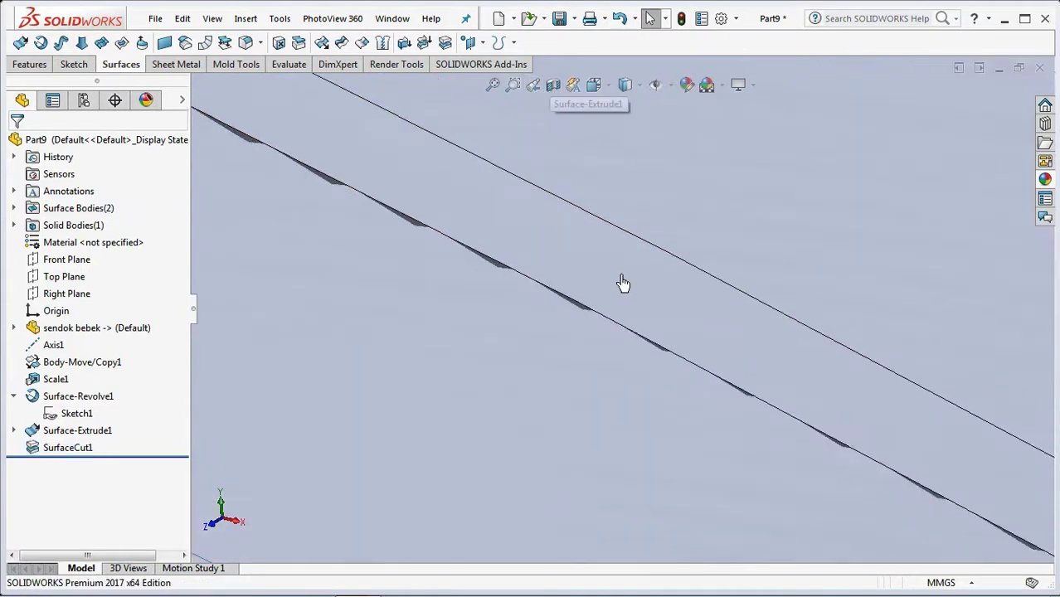
pyautogui.scroll(6, 623, 284)
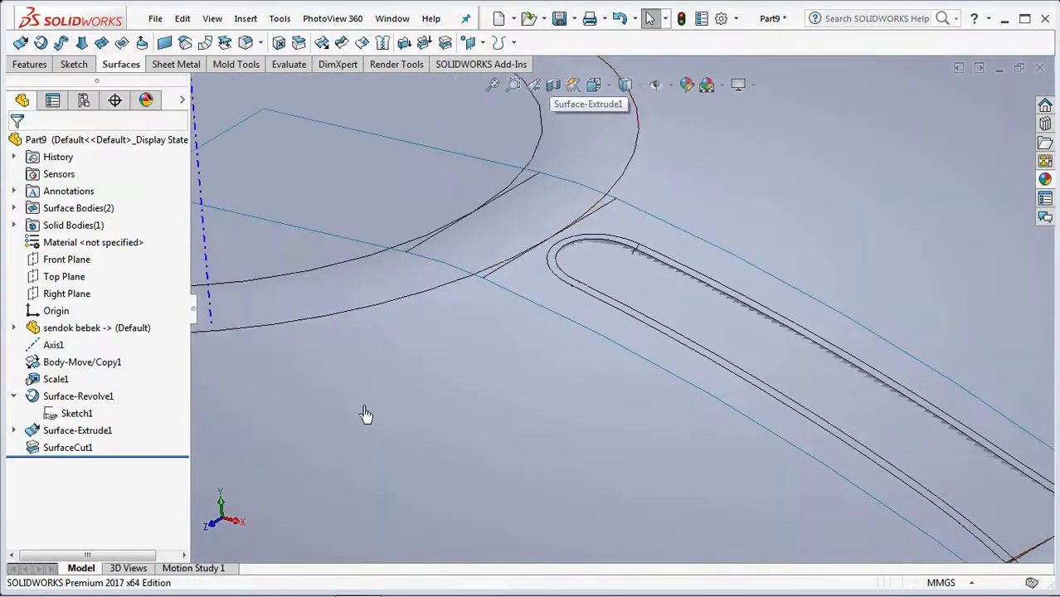
pyautogui.click(77, 430)
pyautogui.click(122, 390)
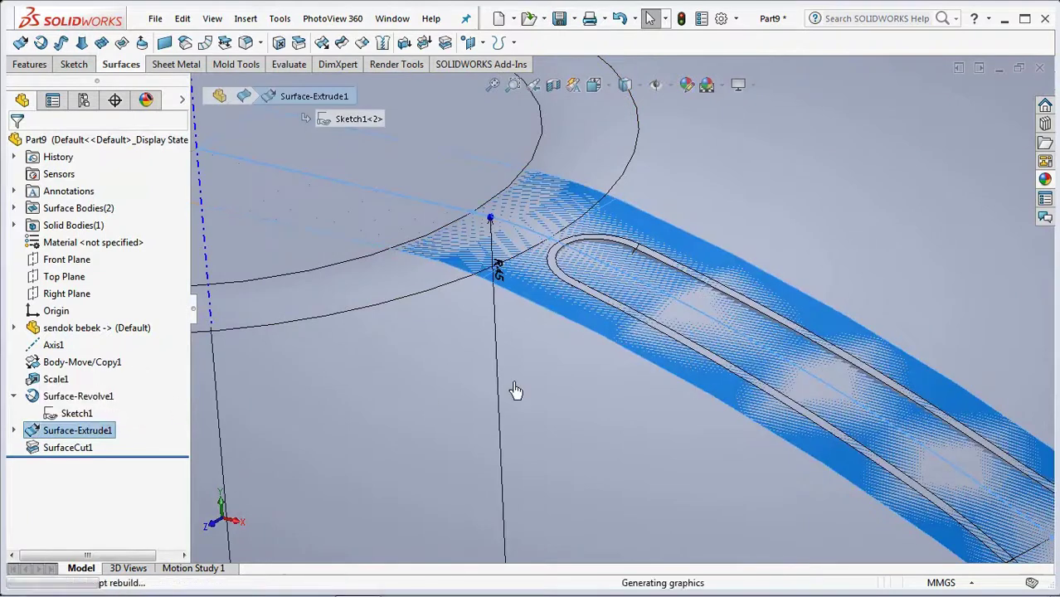
# Hide the revolved surface Surface-Revolve1 so only the spoon shows.
pyautogui.scroll(3, 515, 390)
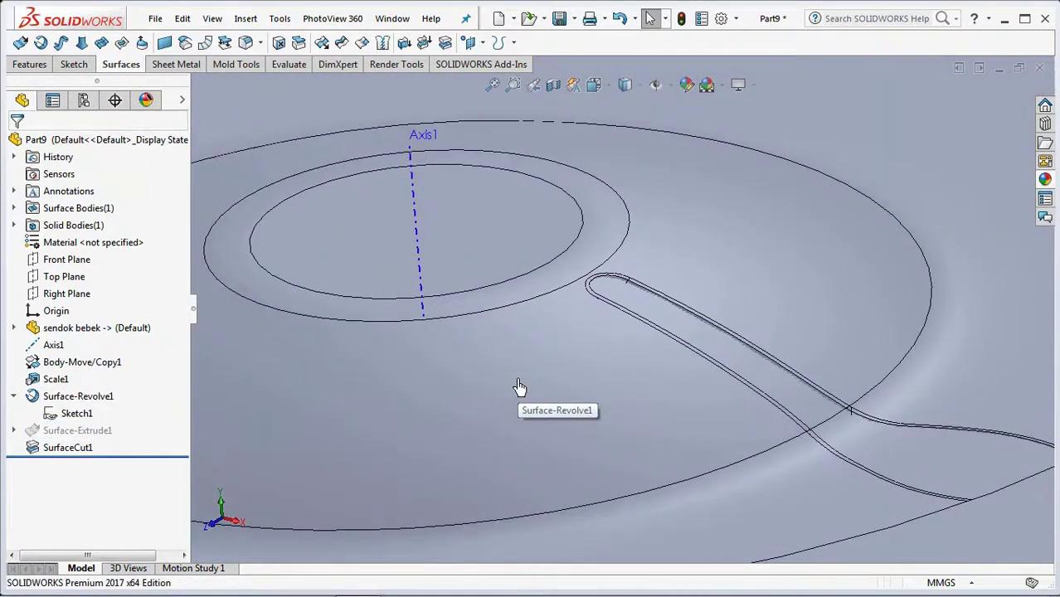
pyautogui.click(519, 387)
pyautogui.click(585, 333)
pyautogui.scroll(-3, 719, 292)
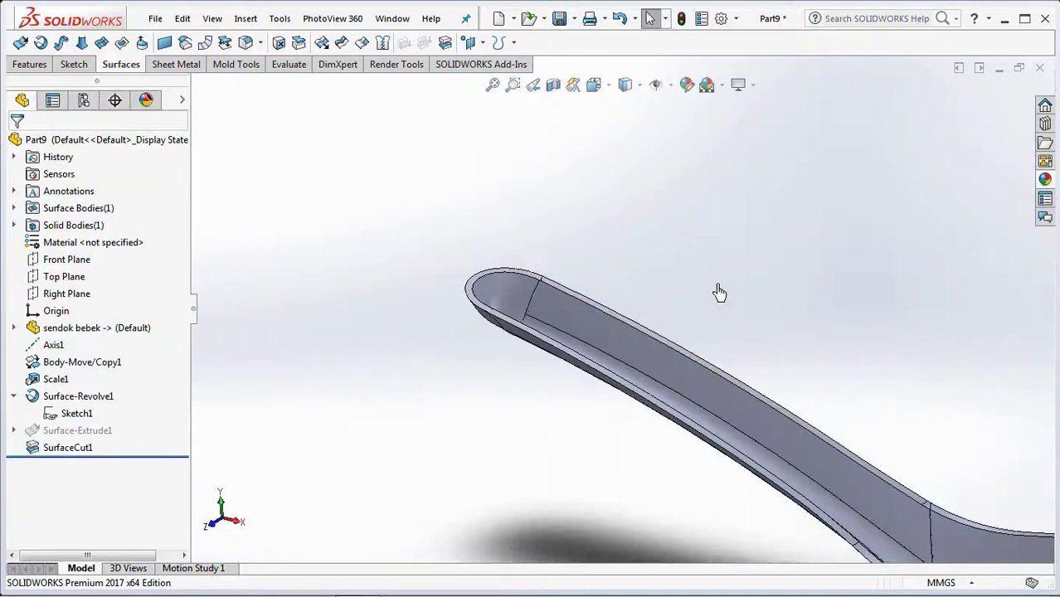
# Round the spoon's rim edge with a 1.1 mm fillet.
pyautogui.click(246, 42)
pyautogui.doubleClick(130, 461)
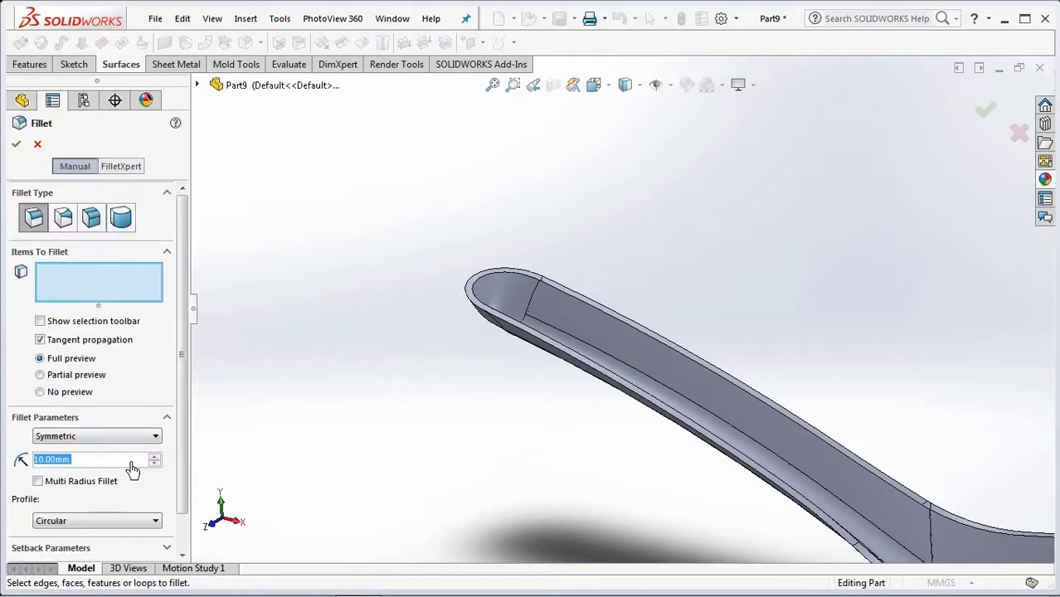
pyautogui.write('1.1')
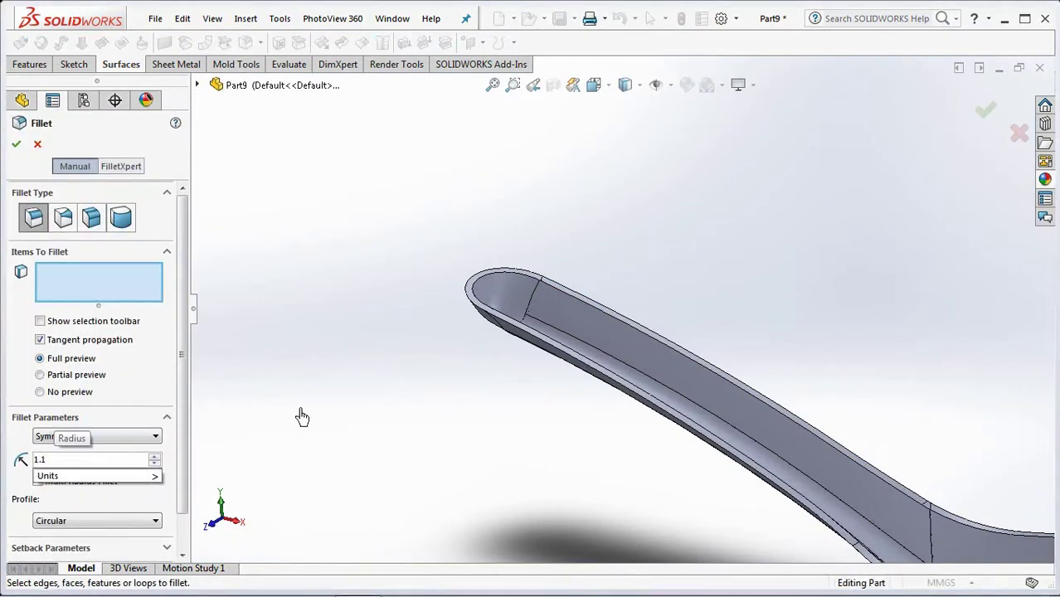
pyautogui.press('Return')
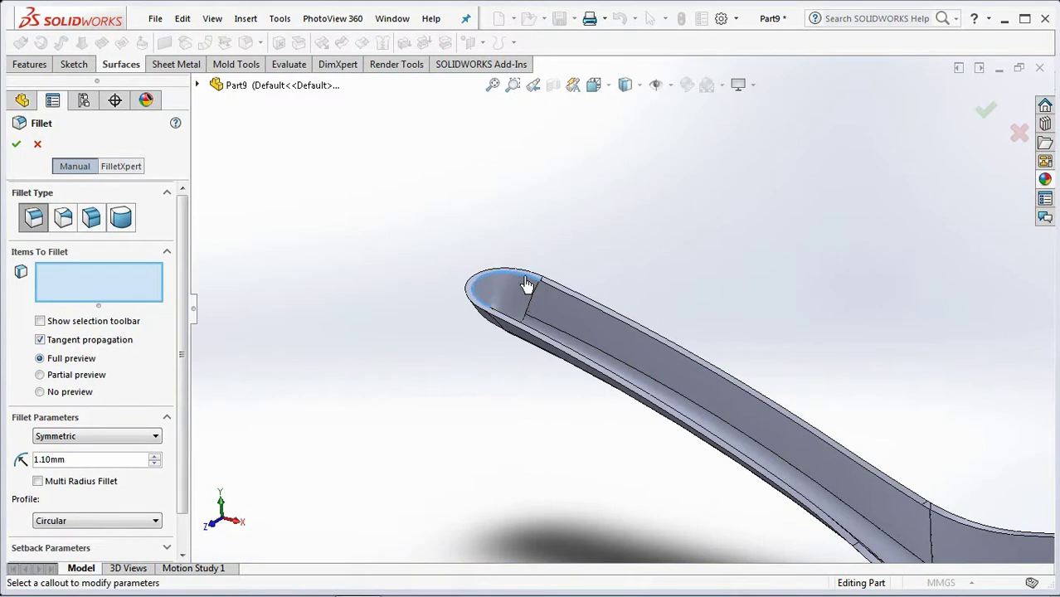
pyautogui.click(526, 283)
pyautogui.scroll(-3, 526, 284)
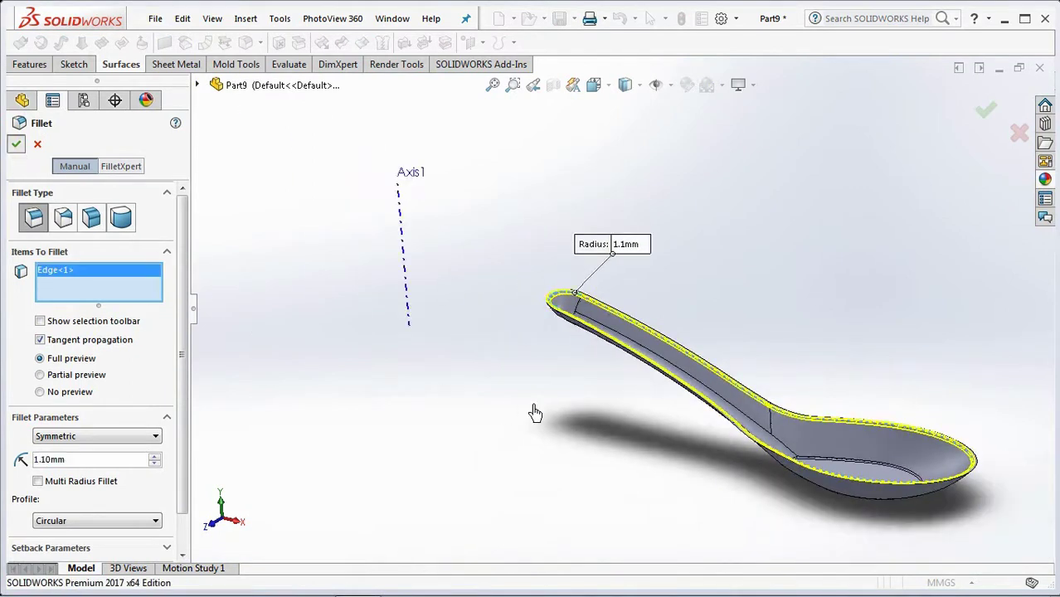
pyautogui.press('Return')
pyautogui.moveTo(568, 417); pyautogui.dragTo(559, 432, button='middle')
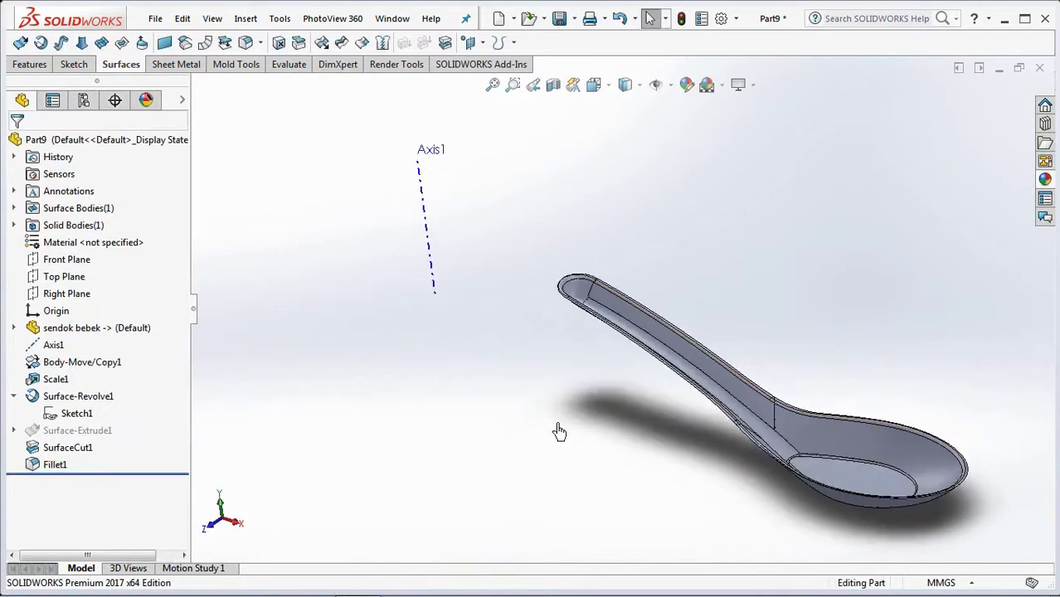
pyautogui.scroll(-1, 546, 430)
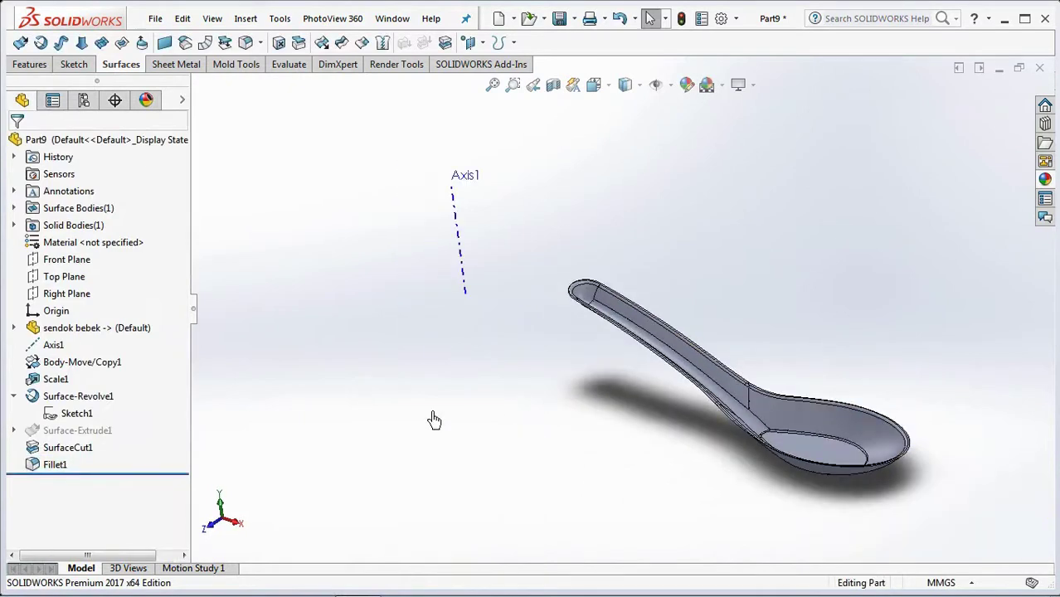
pyautogui.scroll(-3, 433, 419)
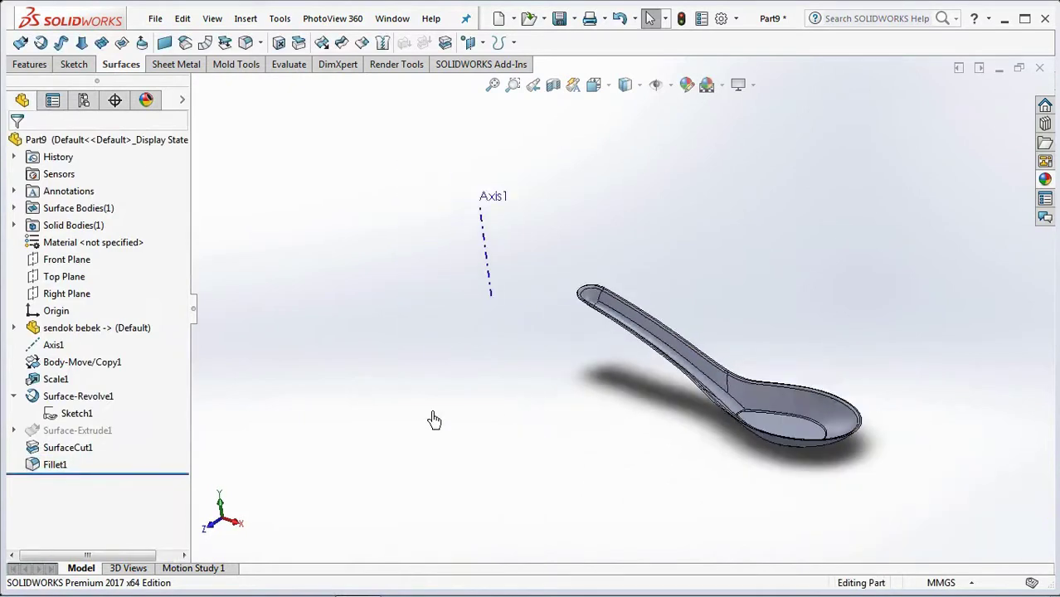
# Create a parting line pulled along Top Plane at 1.00° draft, running draft analysis.
pyautogui.click(237, 64)
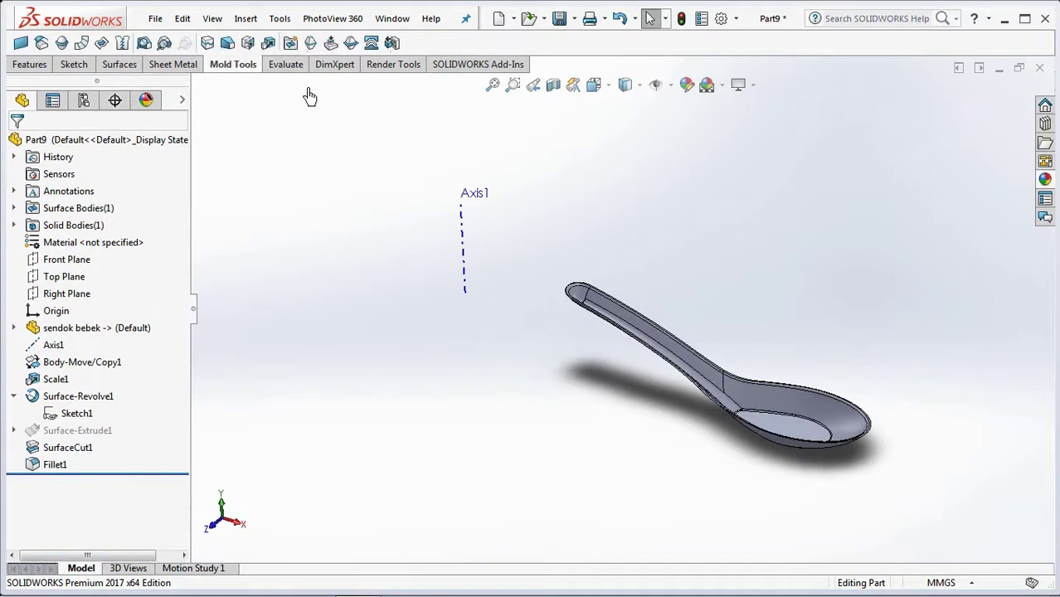
pyautogui.click(310, 43)
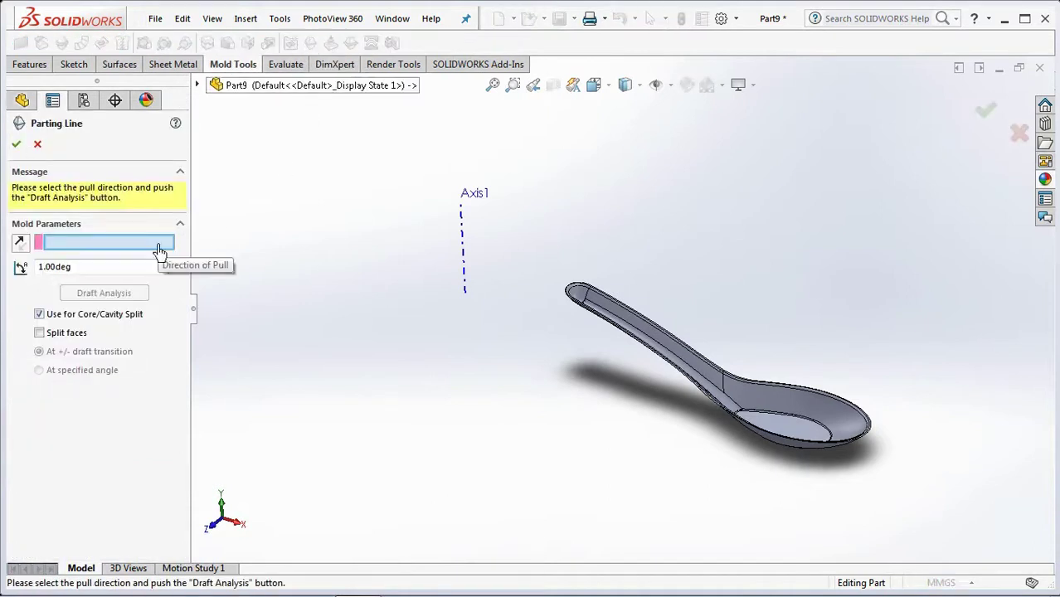
pyautogui.click(197, 86)
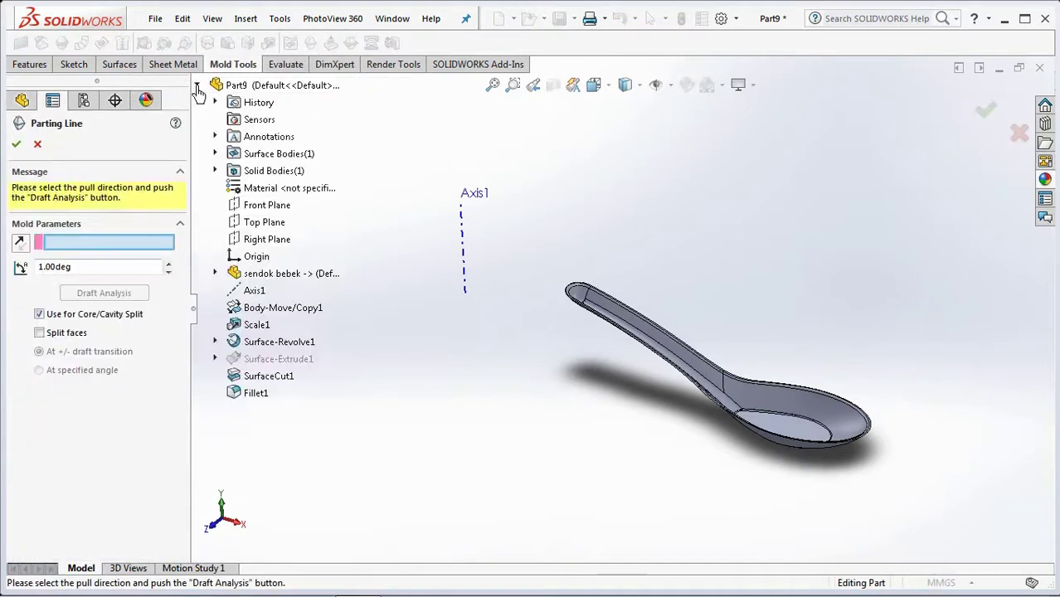
pyautogui.click(264, 223)
pyautogui.click(104, 294)
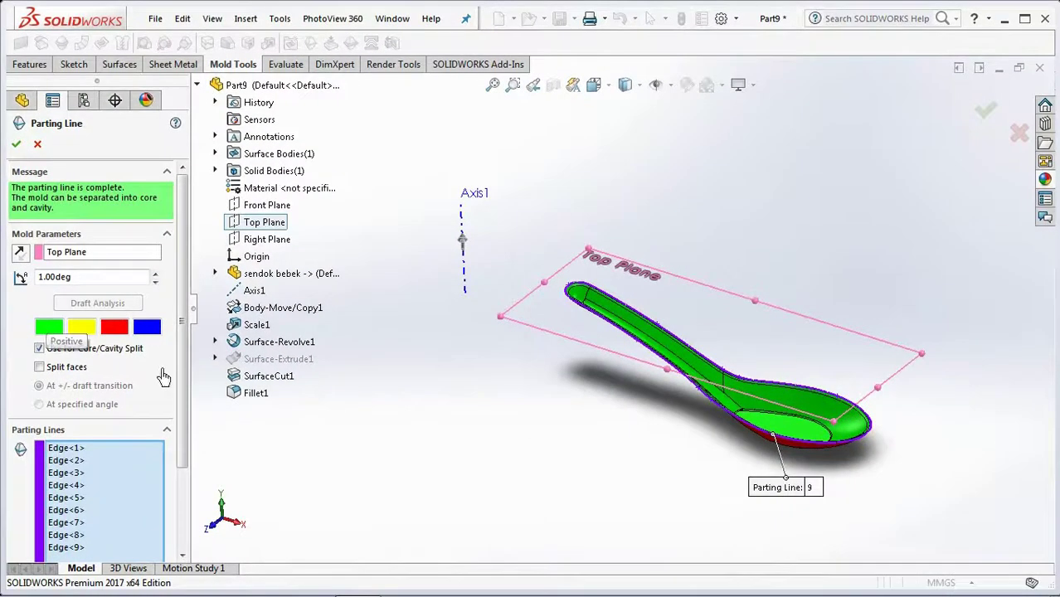
pyautogui.moveTo(717, 473); pyautogui.dragTo(559, 365, button='middle')
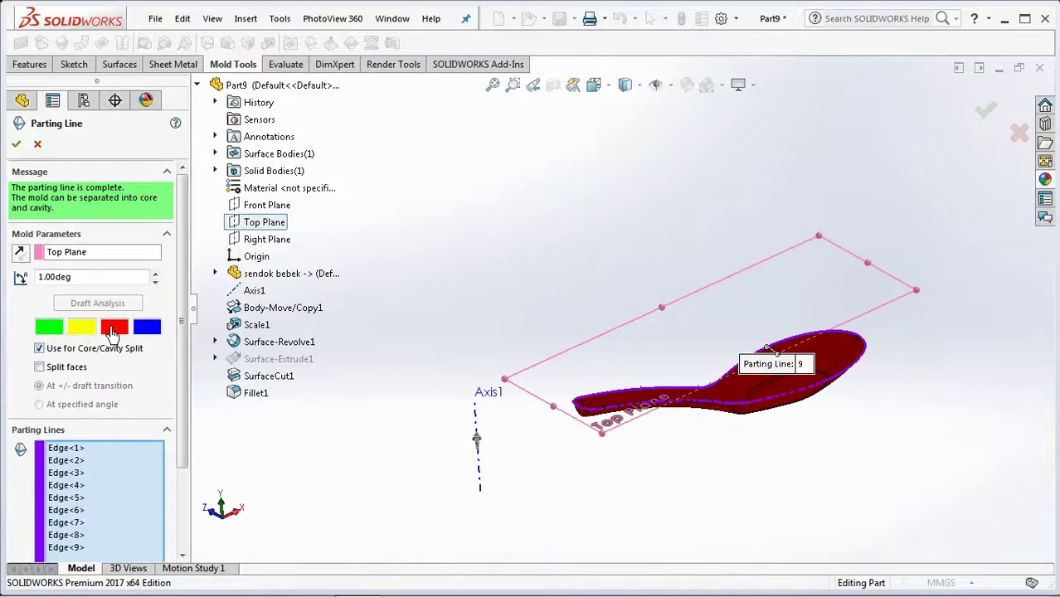
# Accept the parting line, then hide Parting Line1.
pyautogui.click(17, 145)
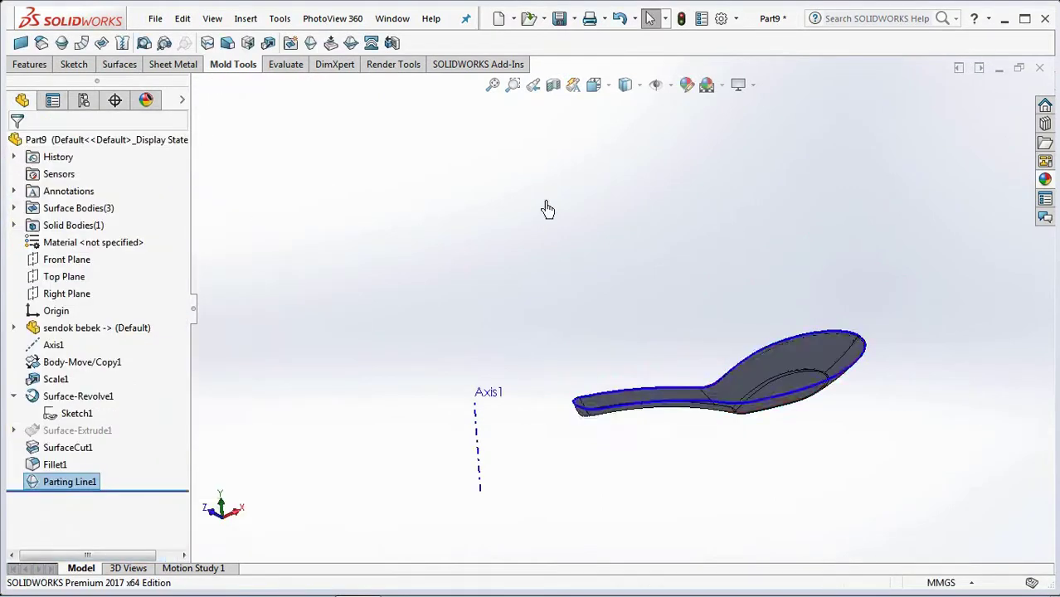
pyautogui.moveTo(544, 209); pyautogui.dragTo(749, 461, button='middle')
pyautogui.scroll(-3, 865, 417)
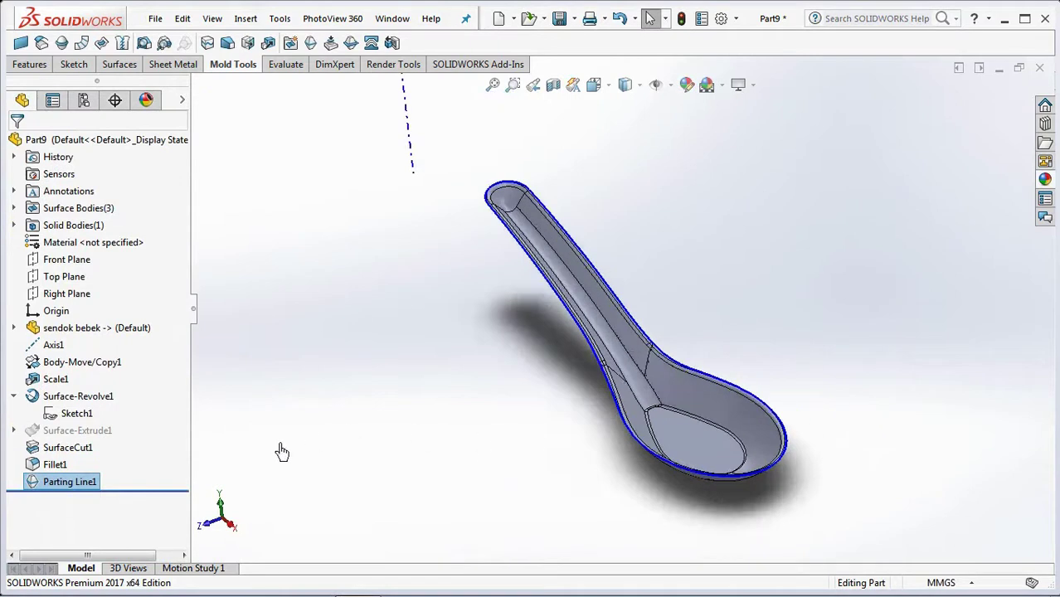
pyautogui.click(37, 486)
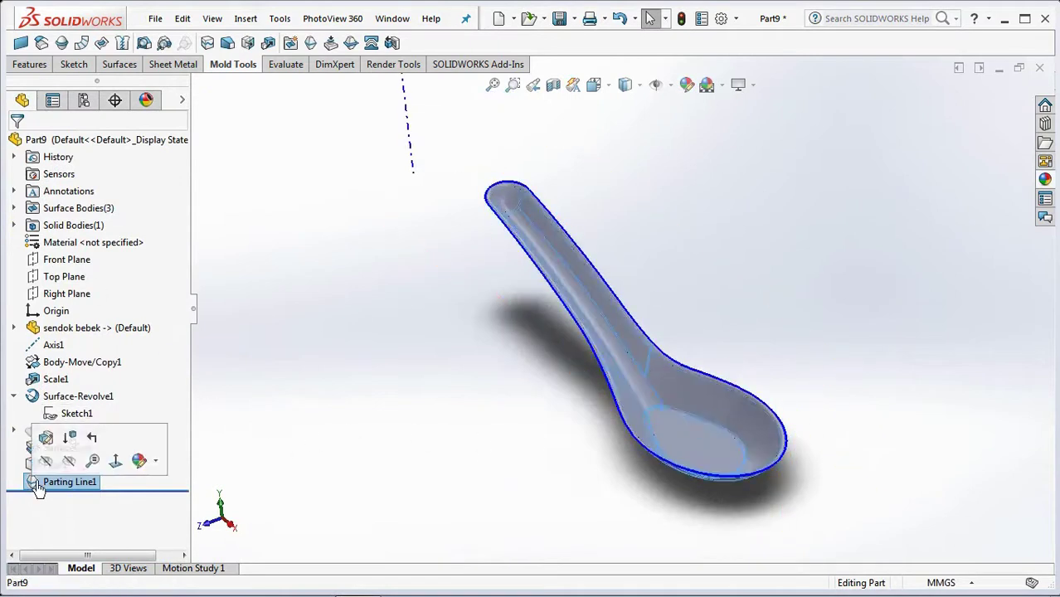
pyautogui.click(45, 461)
# Hide the imported spoon solid body.
pyautogui.click(13, 224)
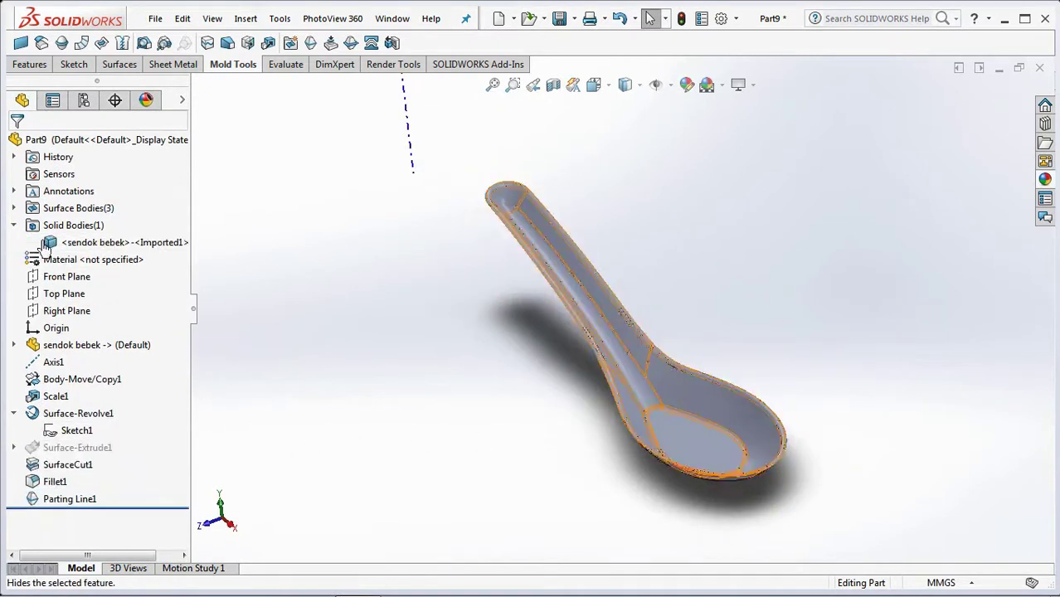
pyautogui.click(48, 243)
pyautogui.click(66, 214)
pyautogui.moveTo(347, 331); pyautogui.dragTo(396, 372, button='middle')
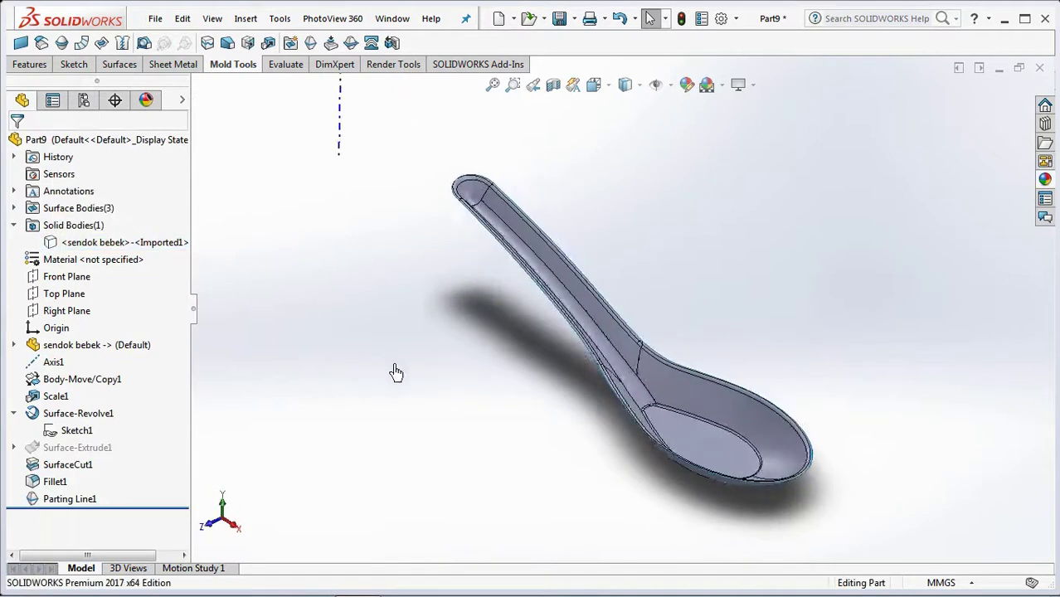
# Inspect the cavity surface Parting Line1[3] and core surface Parting Line1[2] in Surface Bodies.
pyautogui.click(14, 208)
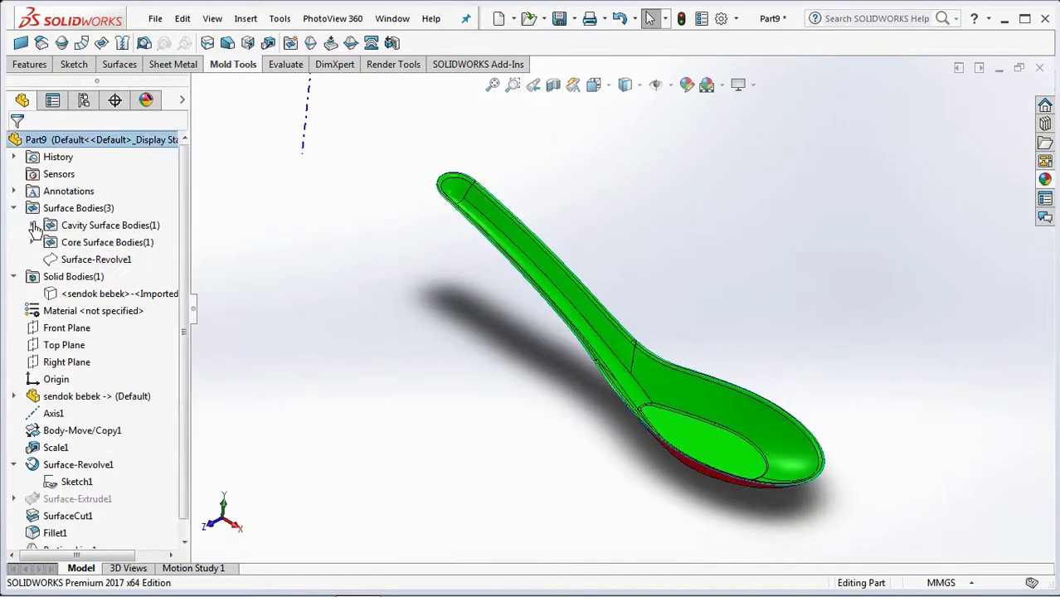
pyautogui.click(32, 225)
pyautogui.click(92, 227)
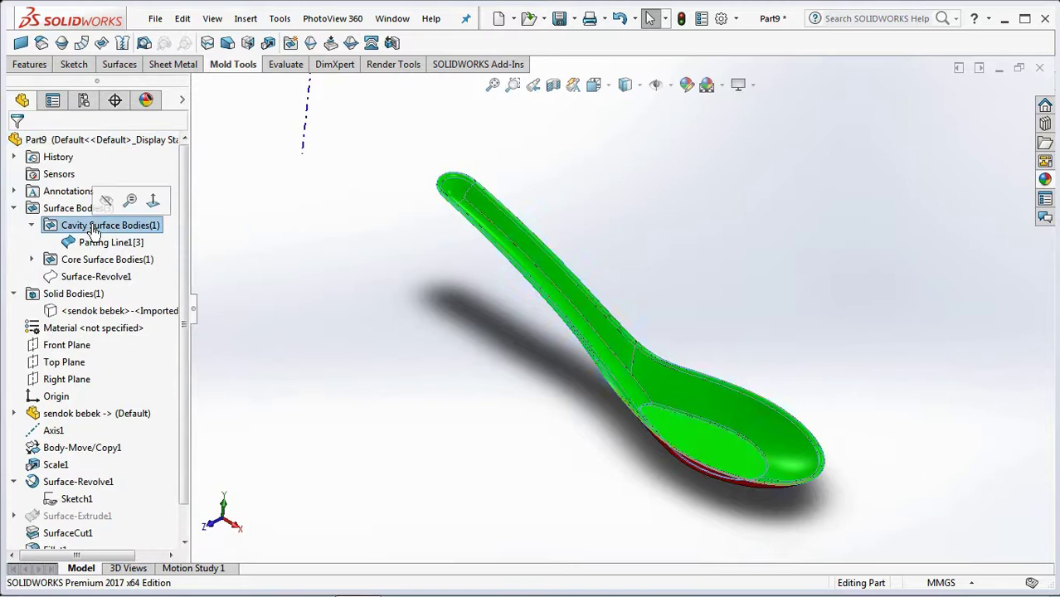
pyautogui.click(99, 242)
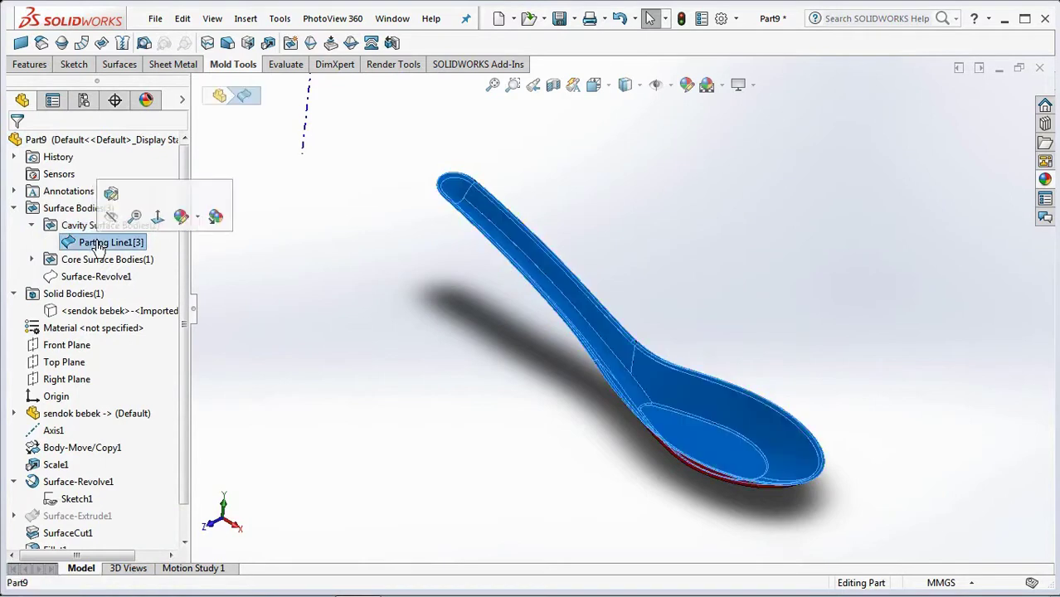
pyautogui.click(31, 260)
pyautogui.click(95, 276)
pyautogui.moveTo(444, 430); pyautogui.dragTo(183, 336, button='middle')
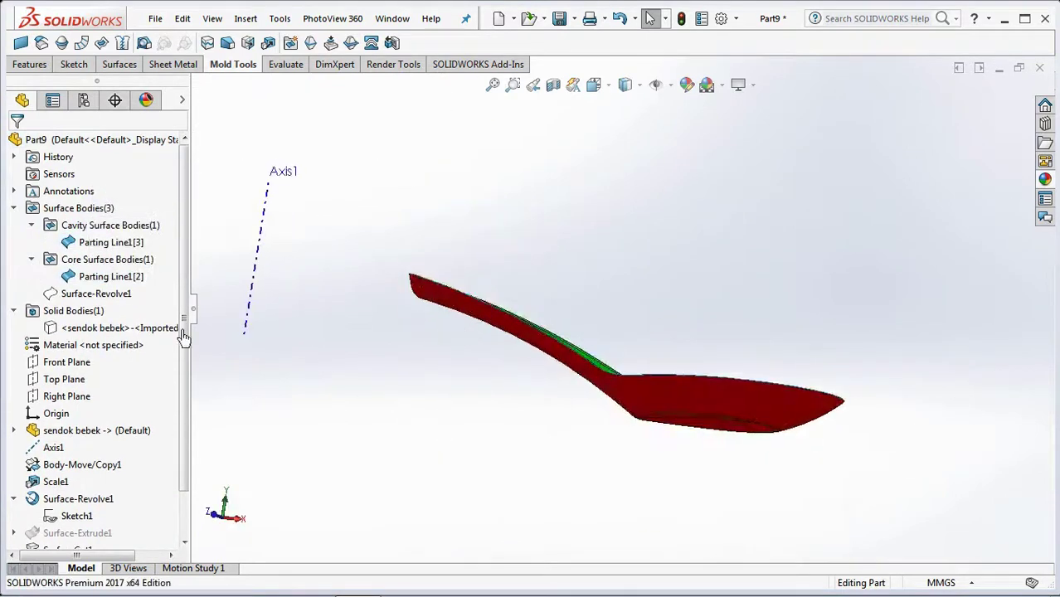
pyautogui.moveTo(374, 467); pyautogui.dragTo(428, 433, button='middle')
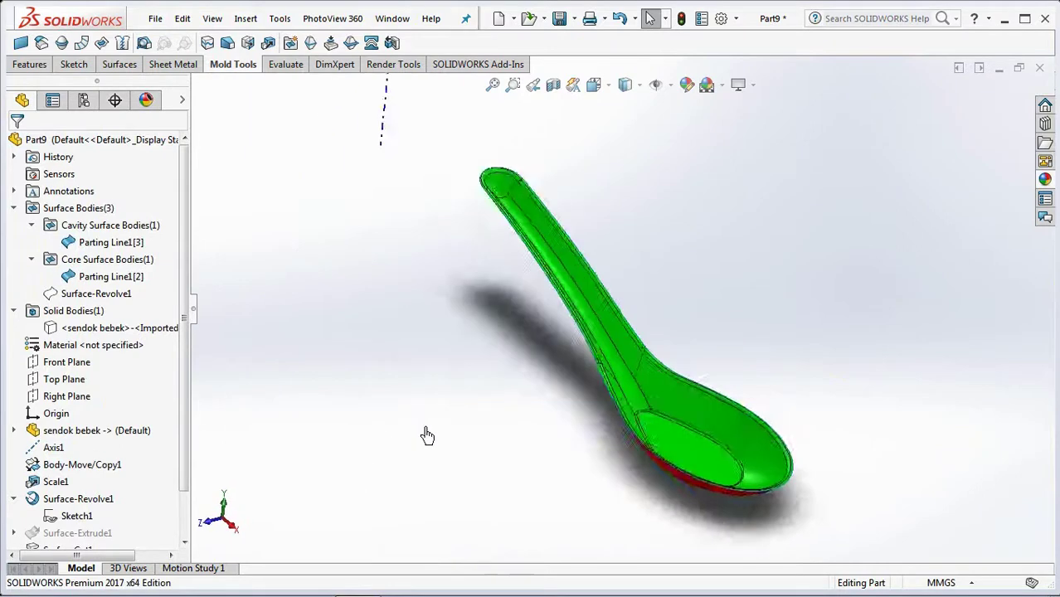
# Delete Surface-Extrude1 and confirm the deletion.
pyautogui.scroll(-5, 432, 428)
pyautogui.scroll(8, 433, 428)
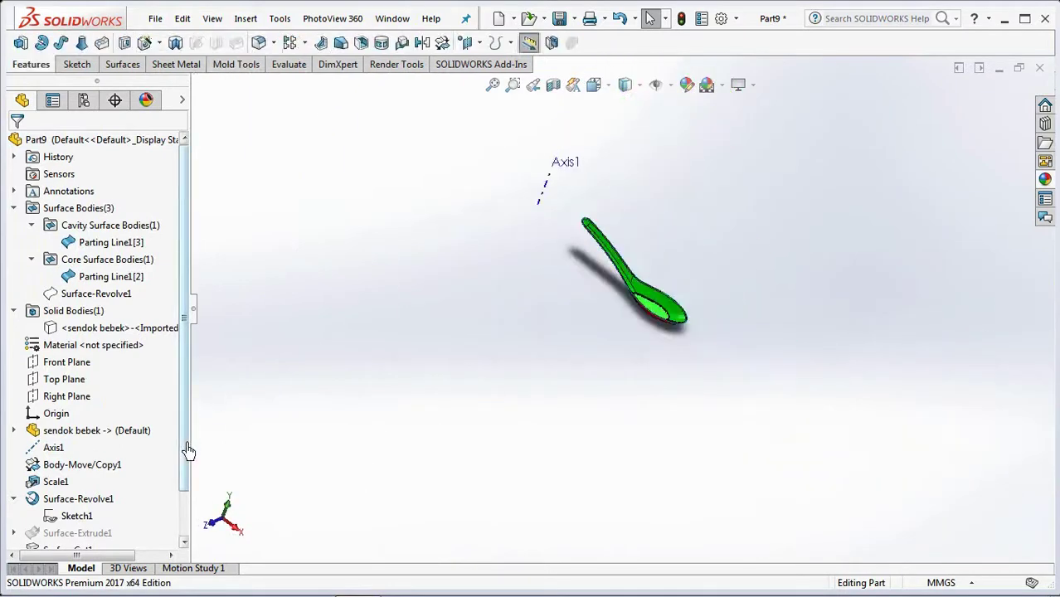
pyautogui.scroll(-3, 188, 450)
pyautogui.rightClick(66, 482)
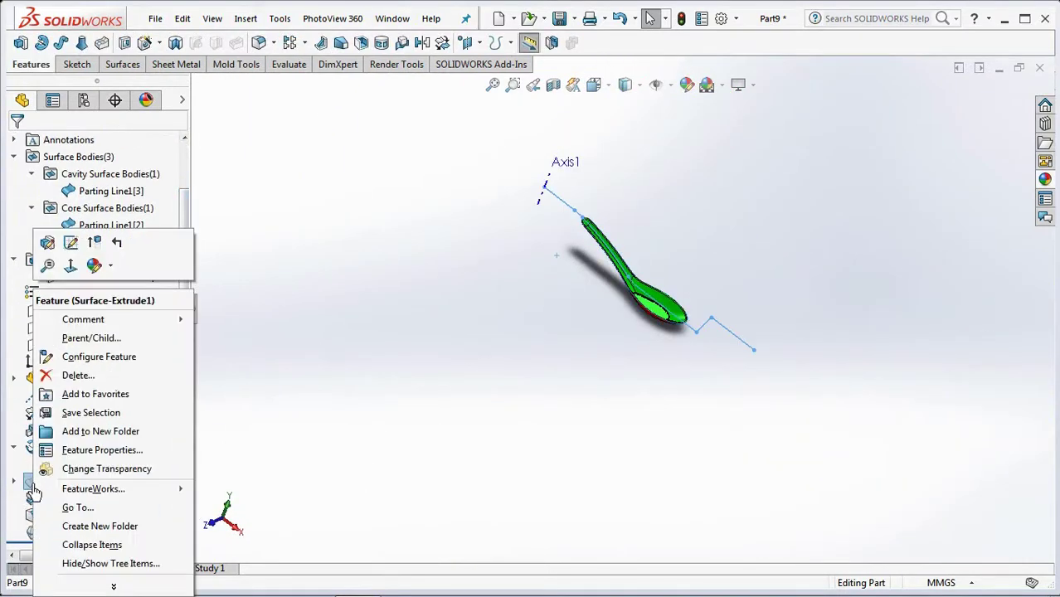
pyautogui.click(79, 376)
pyautogui.click(630, 217)
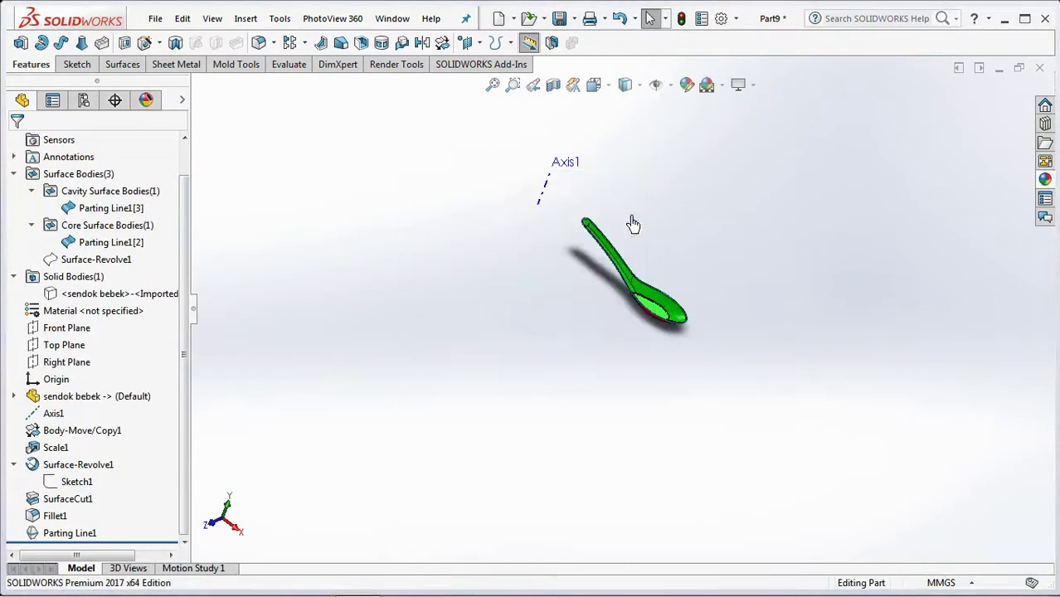
# Start a circular body pattern of cavity Parting Line1[3] and core Parting Line1[2].
pyautogui.click(304, 43)
pyautogui.click(307, 78)
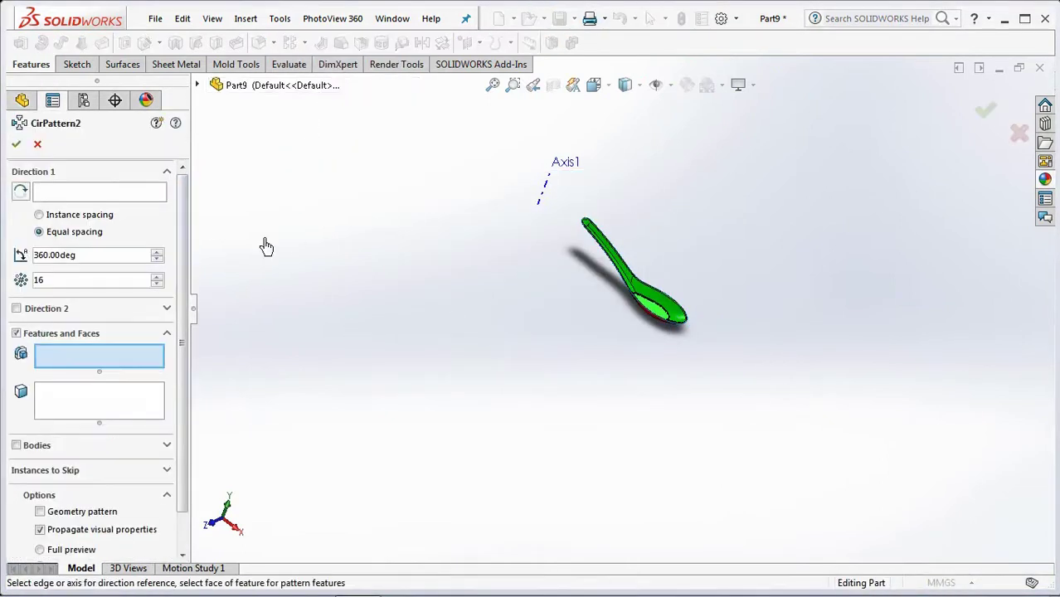
pyautogui.click(16, 446)
pyautogui.click(671, 314)
pyautogui.scroll(-5, 634, 349)
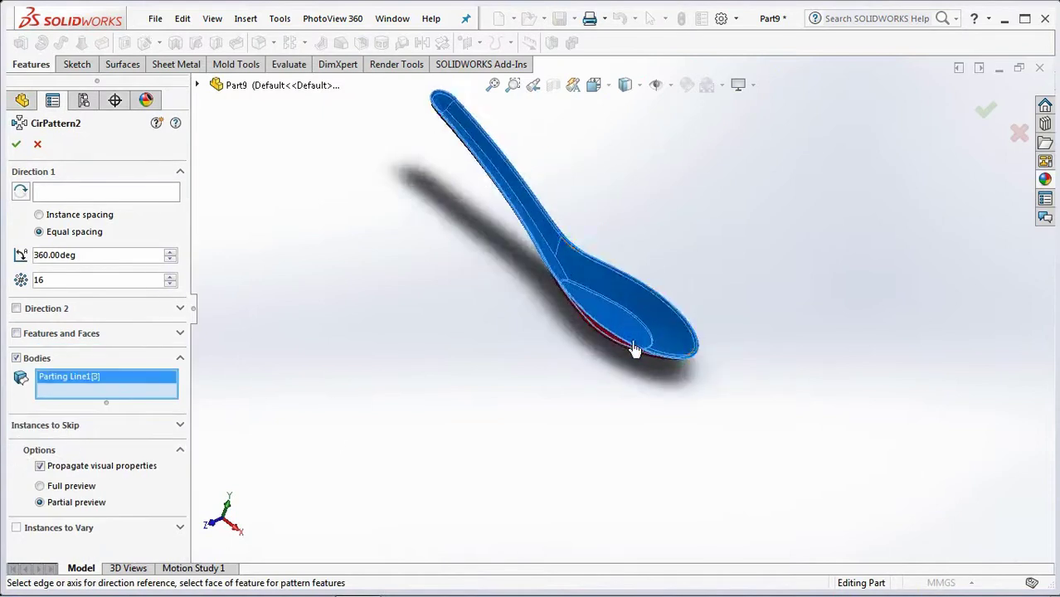
pyautogui.moveTo(634, 349); pyautogui.dragTo(635, 277, button='middle')
pyautogui.click(635, 277)
# Pattern them 16 times over 360° around Axis1.
pyautogui.moveTo(497, 242); pyautogui.dragTo(508, 316, button='middle')
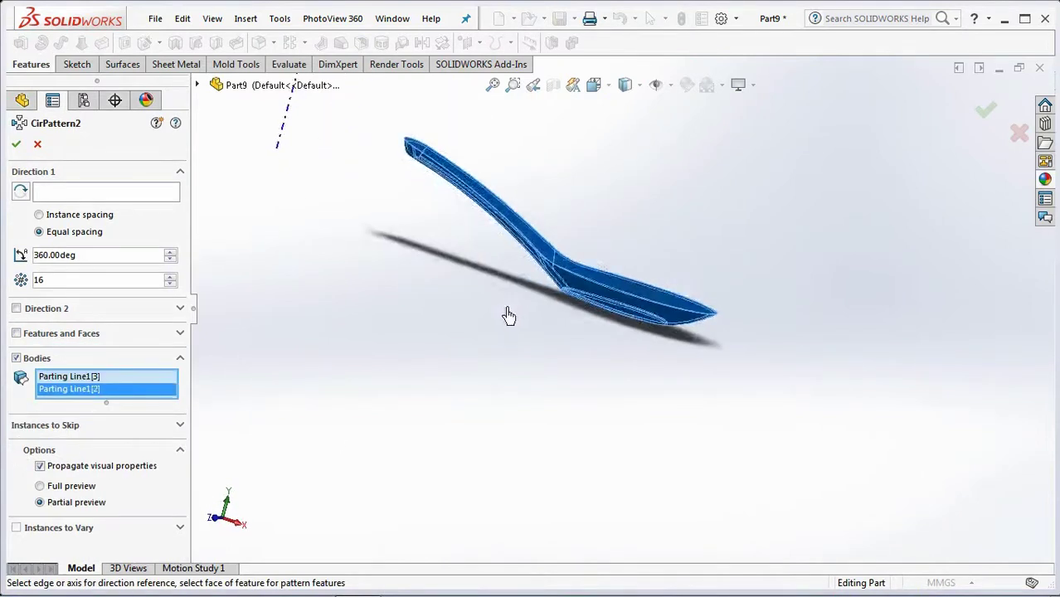
pyautogui.scroll(2, 509, 316)
pyautogui.click(159, 204)
pyautogui.click(391, 182)
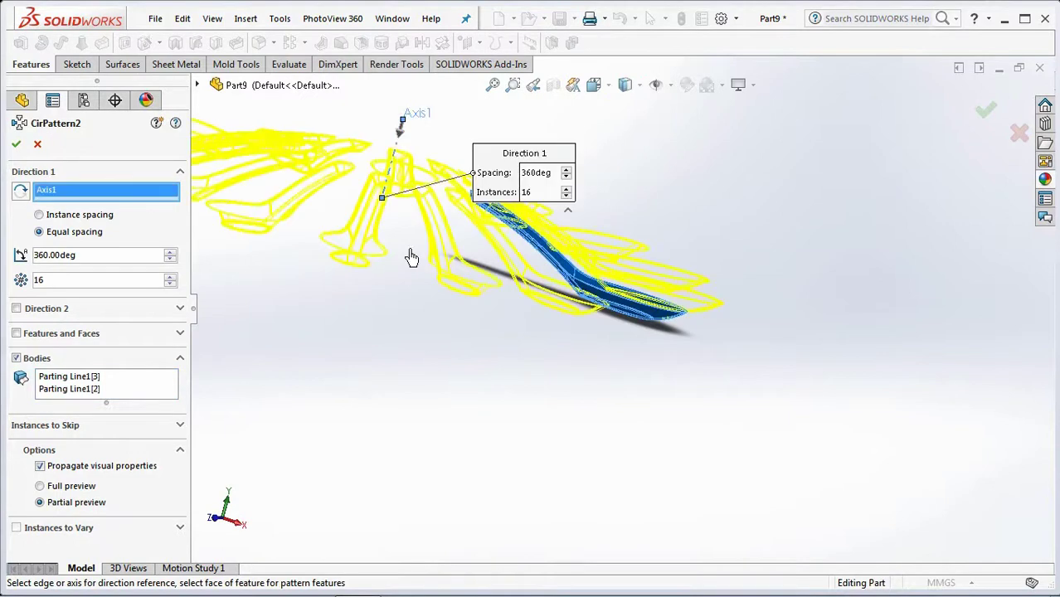
pyautogui.moveTo(413, 256); pyautogui.dragTo(347, 237, button='middle')
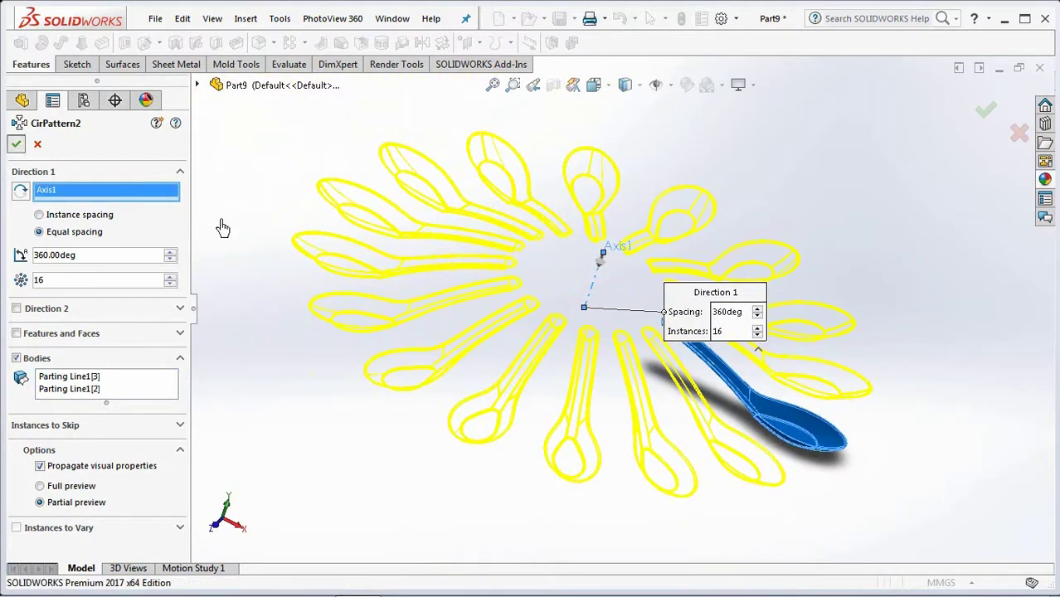
pyautogui.press('Return')
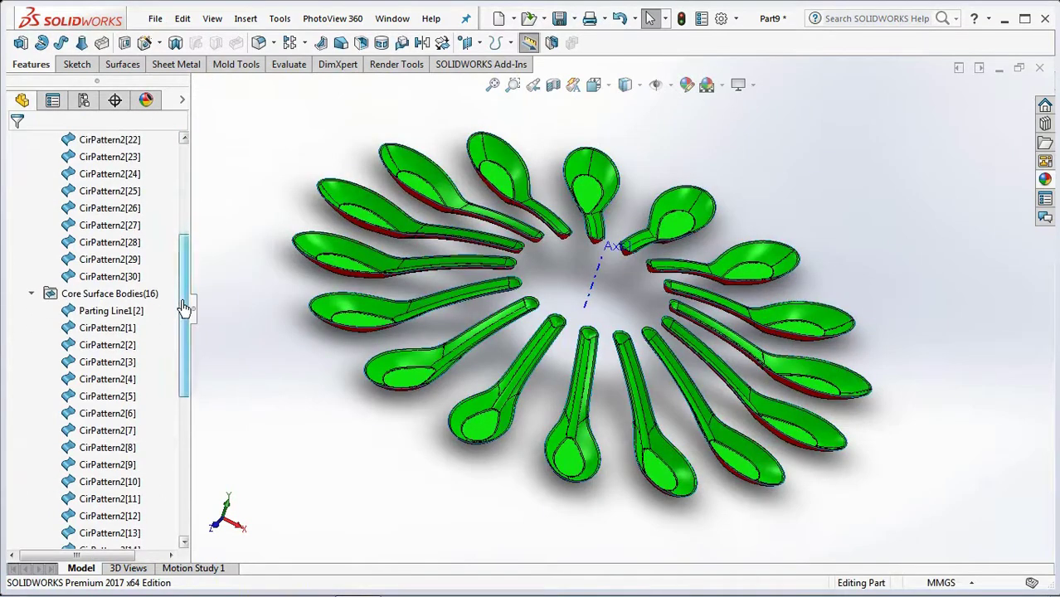
# Show Surface-Revolve1 again as the round tray.
pyautogui.moveTo(184, 307); pyautogui.dragTo(186, 409)
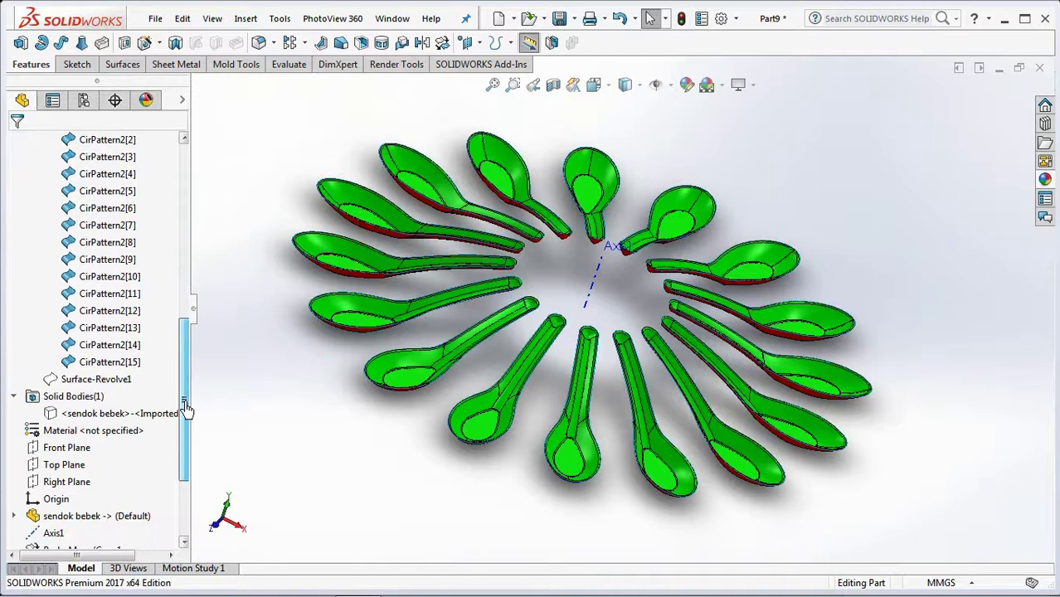
pyautogui.click(93, 379)
pyautogui.click(156, 353)
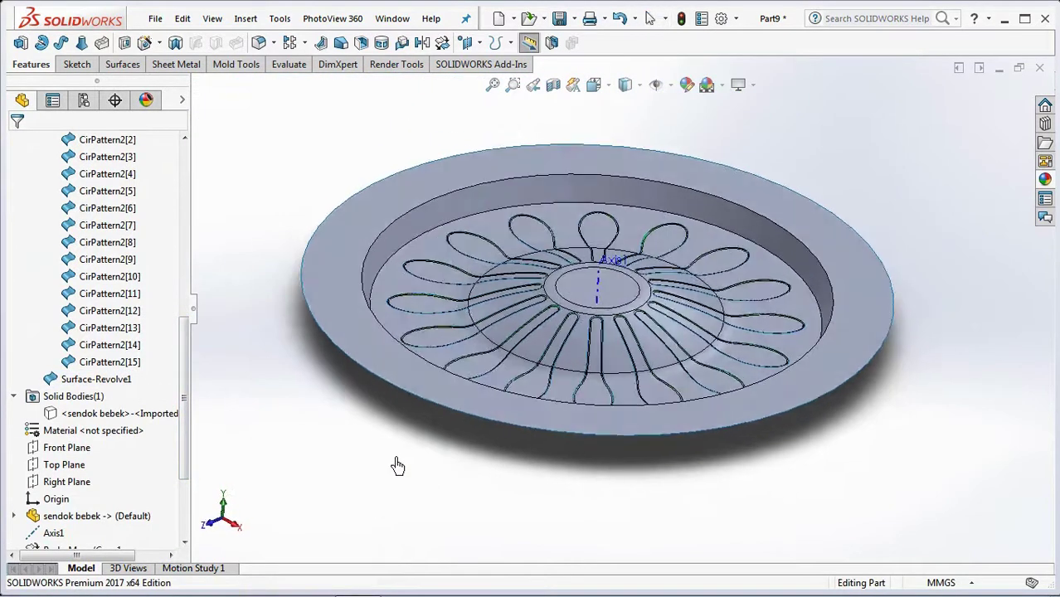
pyautogui.click(132, 67)
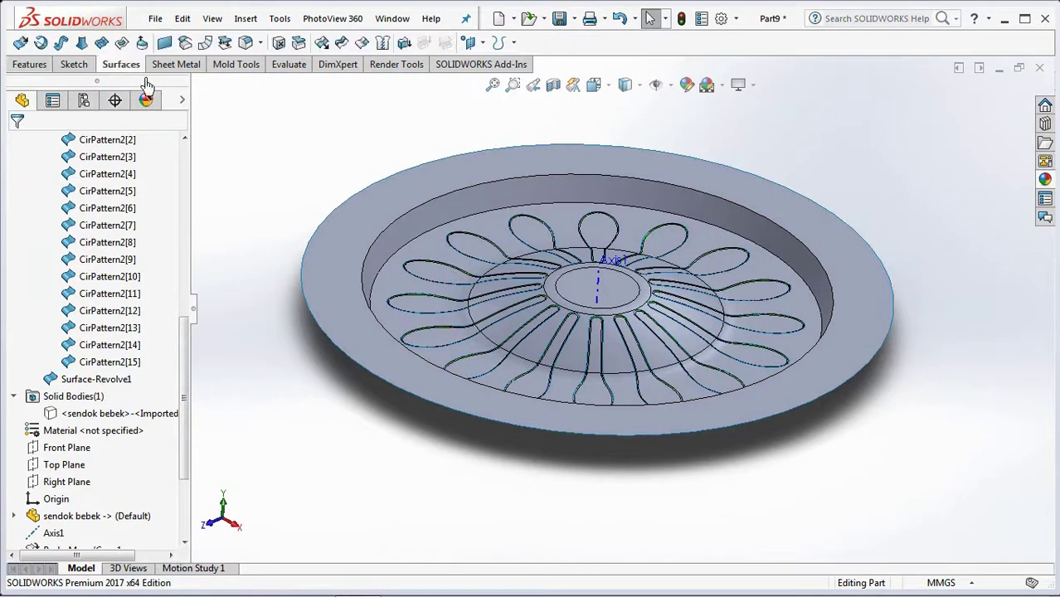
# Start a mutual surface trim with the dish surface and Parting Line1.
pyautogui.click(340, 43)
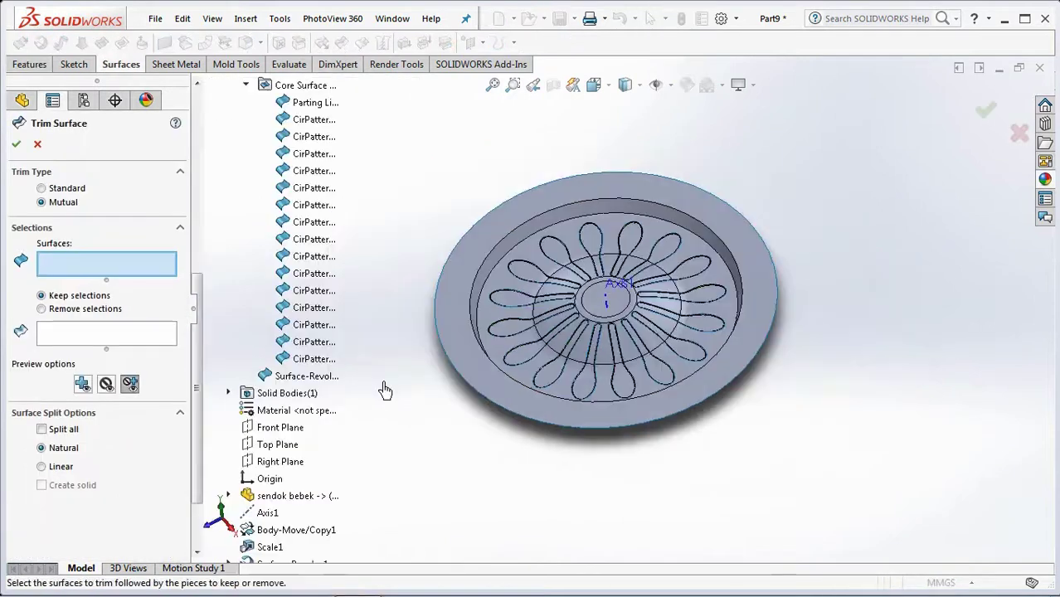
pyautogui.click(561, 425)
pyautogui.moveTo(643, 501); pyautogui.dragTo(643, 269, button='middle')
pyautogui.scroll(2, 653, 265)
pyautogui.click(653, 265)
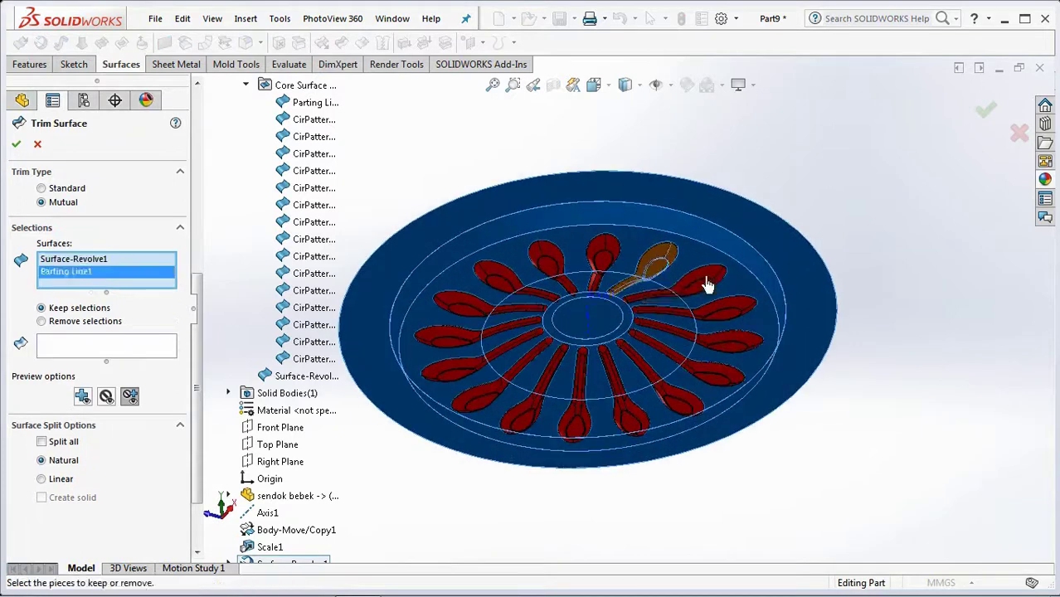
pyautogui.moveTo(705, 279); pyautogui.dragTo(710, 260, button='middle')
# Add all the patterned spoon surfaces around the ring to the trim selection.
pyautogui.click(710, 261)
pyautogui.click(723, 299)
pyautogui.click(738, 326)
pyautogui.click(731, 344)
pyautogui.click(723, 395)
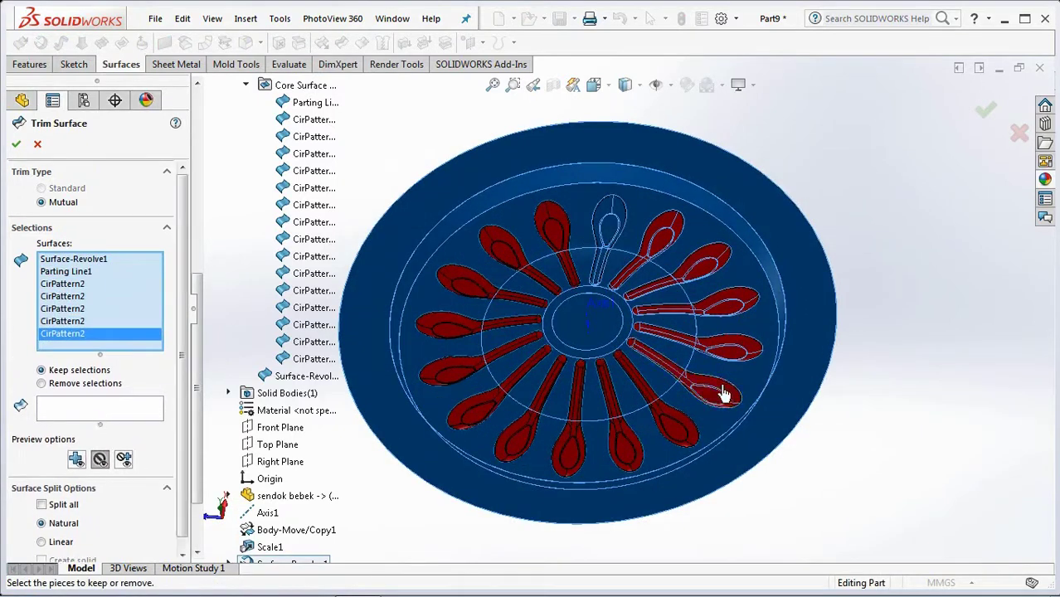
pyautogui.click(676, 425)
pyautogui.click(635, 443)
pyautogui.click(580, 450)
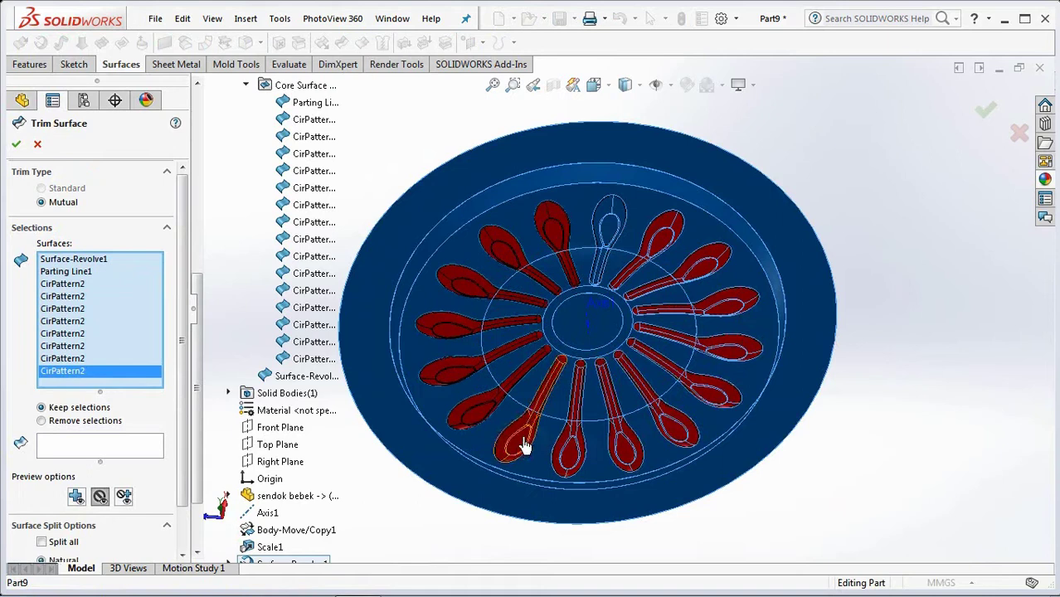
pyautogui.click(525, 442)
pyautogui.click(471, 419)
pyautogui.click(438, 375)
pyautogui.click(454, 336)
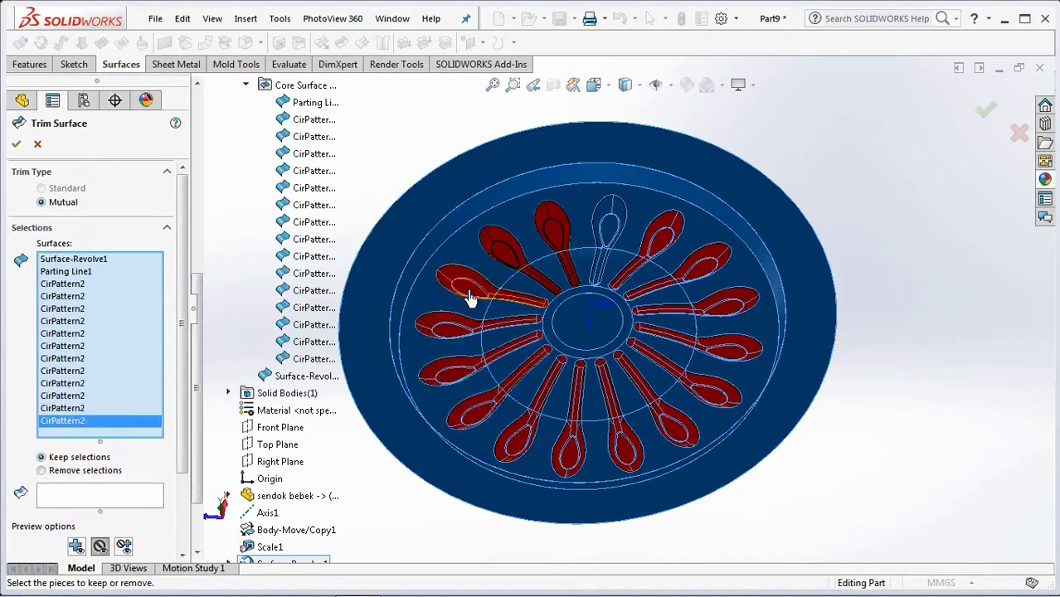
pyautogui.click(471, 296)
pyautogui.click(535, 253)
pyautogui.moveTo(556, 238); pyautogui.dragTo(637, 493, button='middle')
# Keep the outer plate piece and confirm the trim.
pyautogui.click(108, 535)
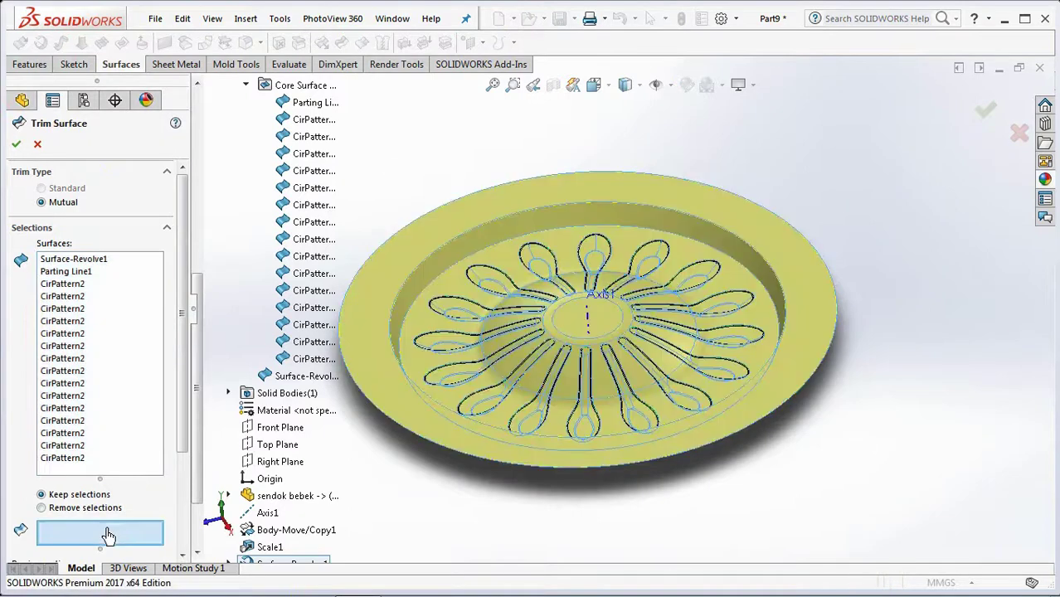
pyautogui.click(495, 241)
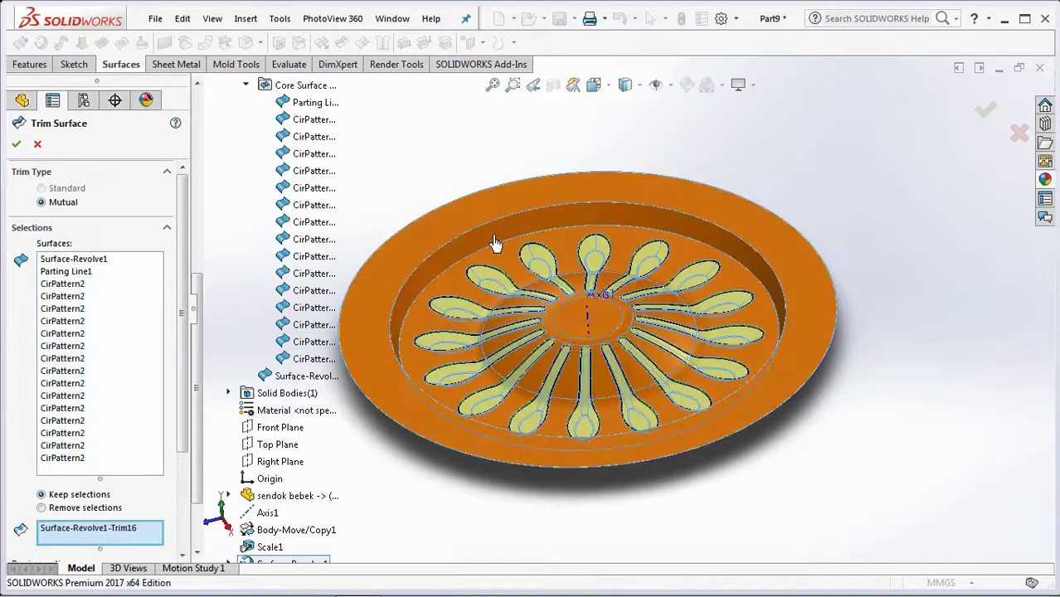
pyautogui.click(16, 147)
# Start a Tooling Split sketch on the plate face, viewed from the Top.
pyautogui.click(371, 45)
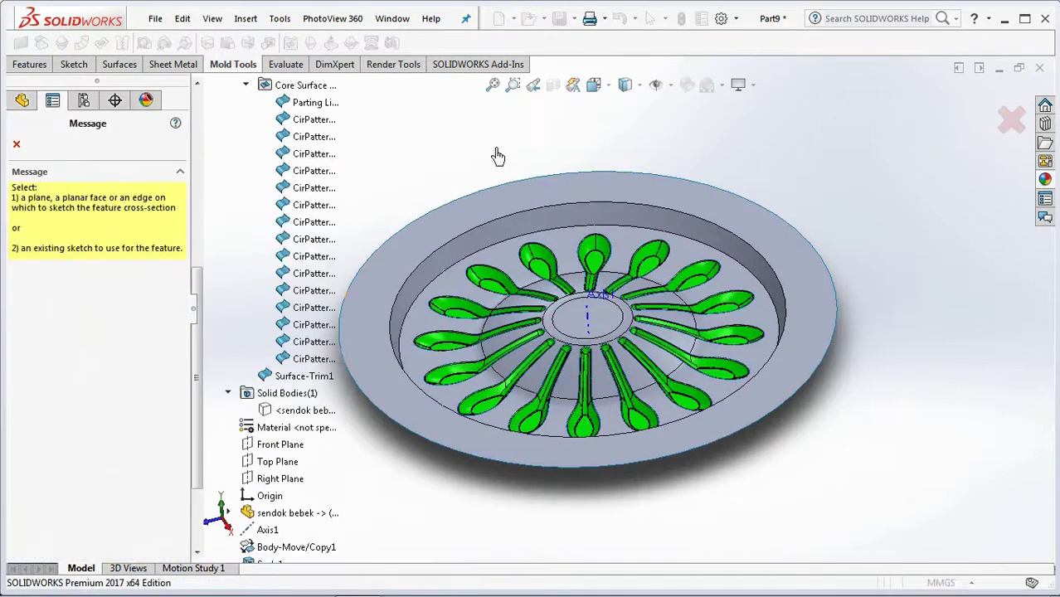
pyautogui.click(549, 199)
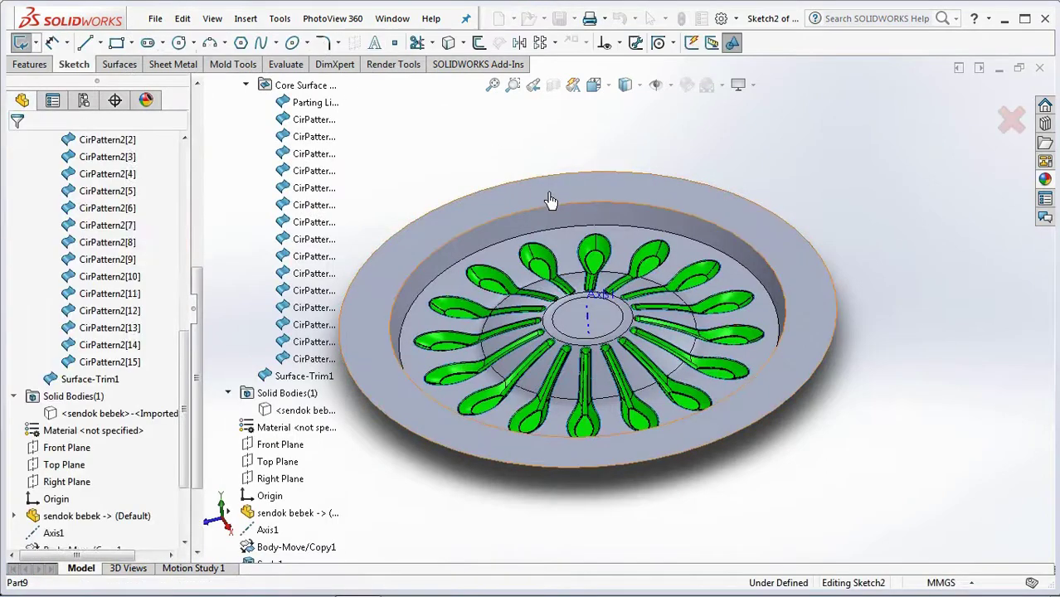
pyautogui.click(593, 85)
pyautogui.click(630, 165)
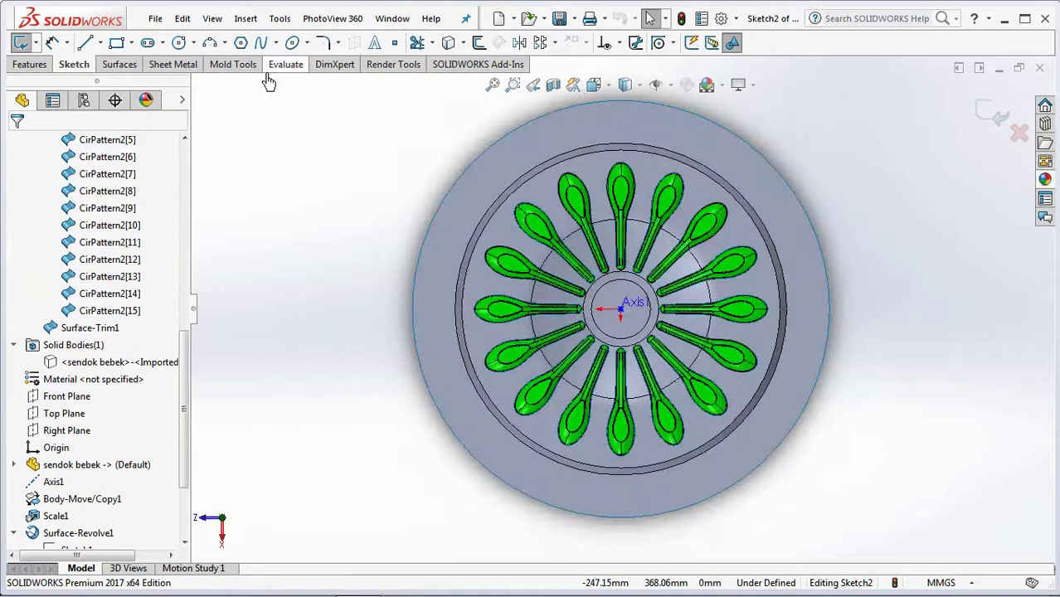
# Draw a circle at the origin, 10 mm inside the outer rim, and exit the sketch.
pyautogui.click(178, 43)
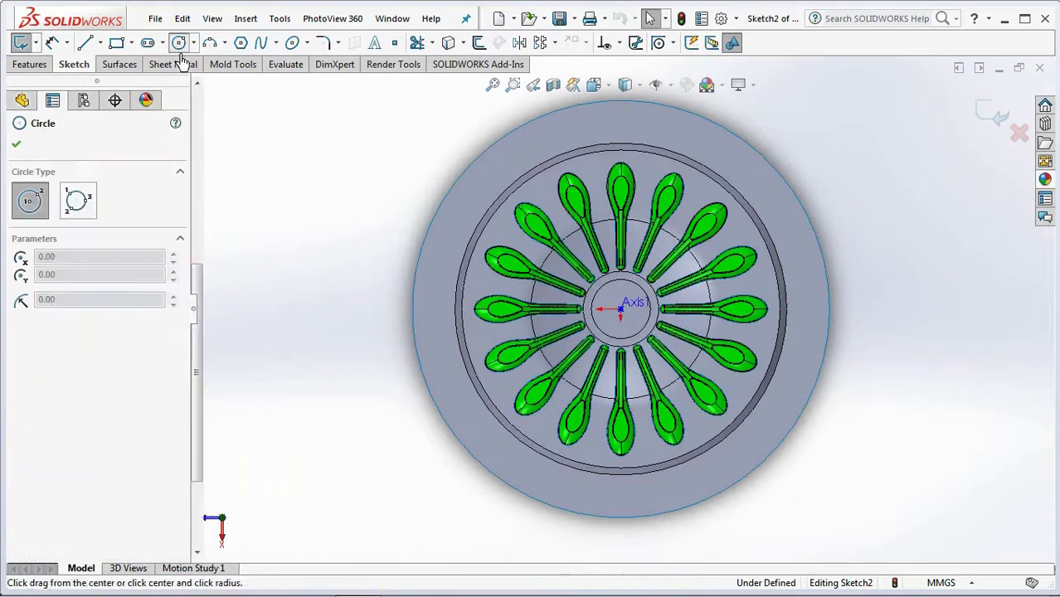
pyautogui.click(620, 310)
pyautogui.click(788, 219)
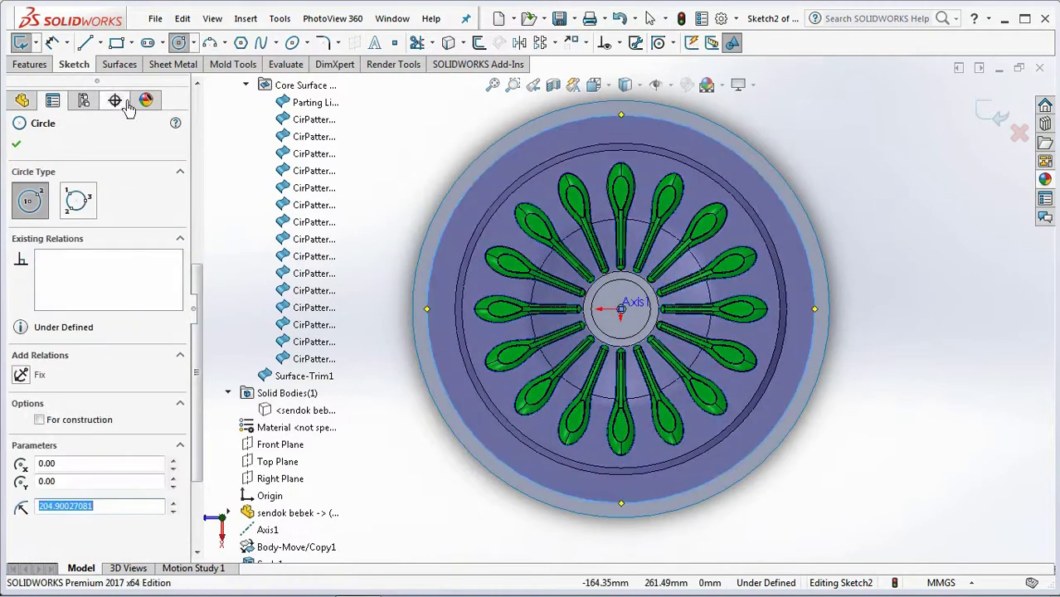
pyautogui.click(51, 45)
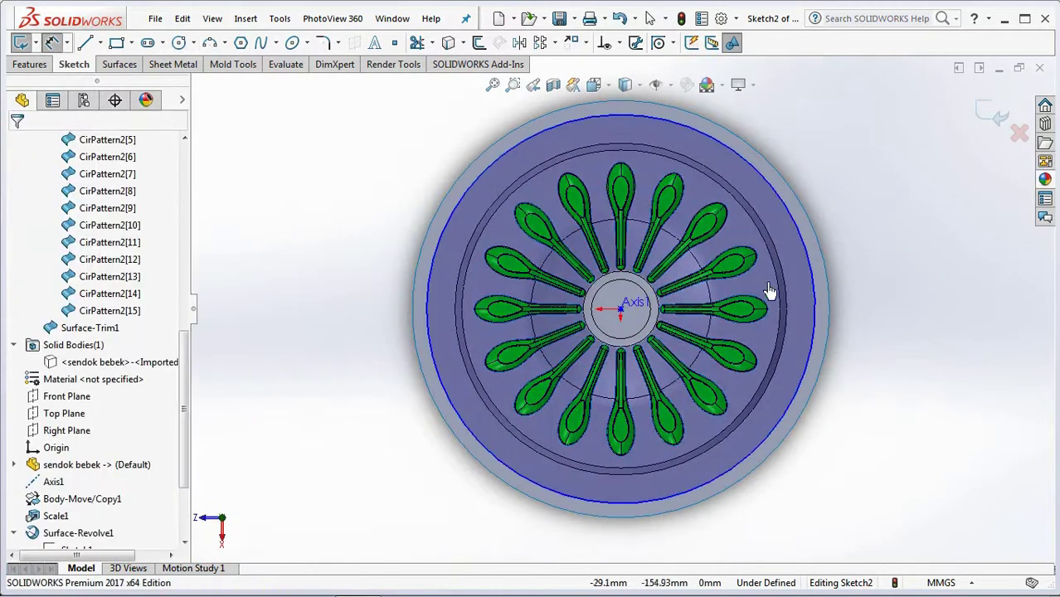
pyautogui.click(817, 292)
pyautogui.click(829, 303)
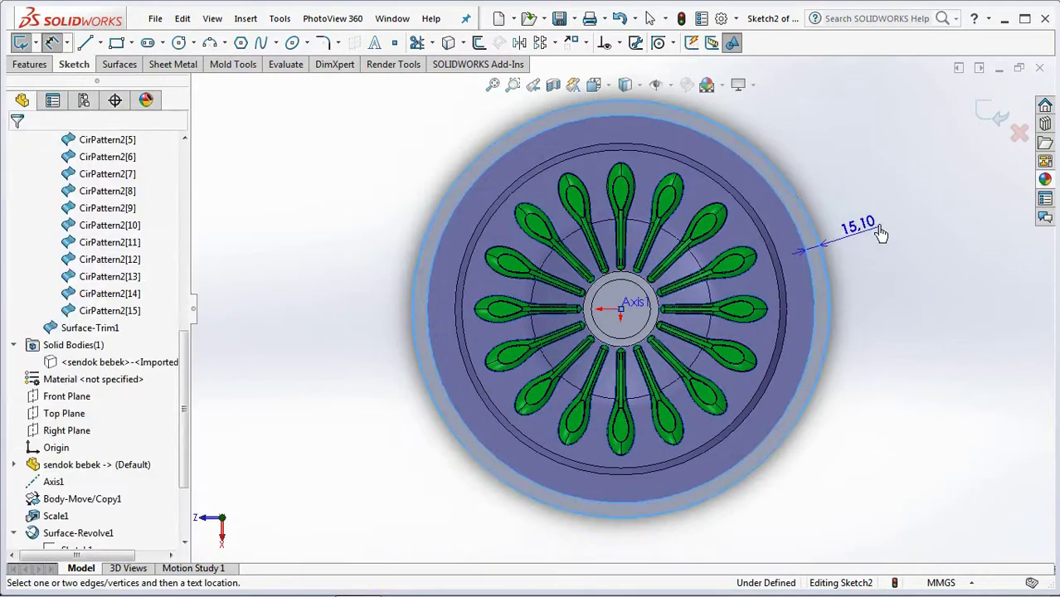
pyautogui.click(881, 234)
pyautogui.write('10')
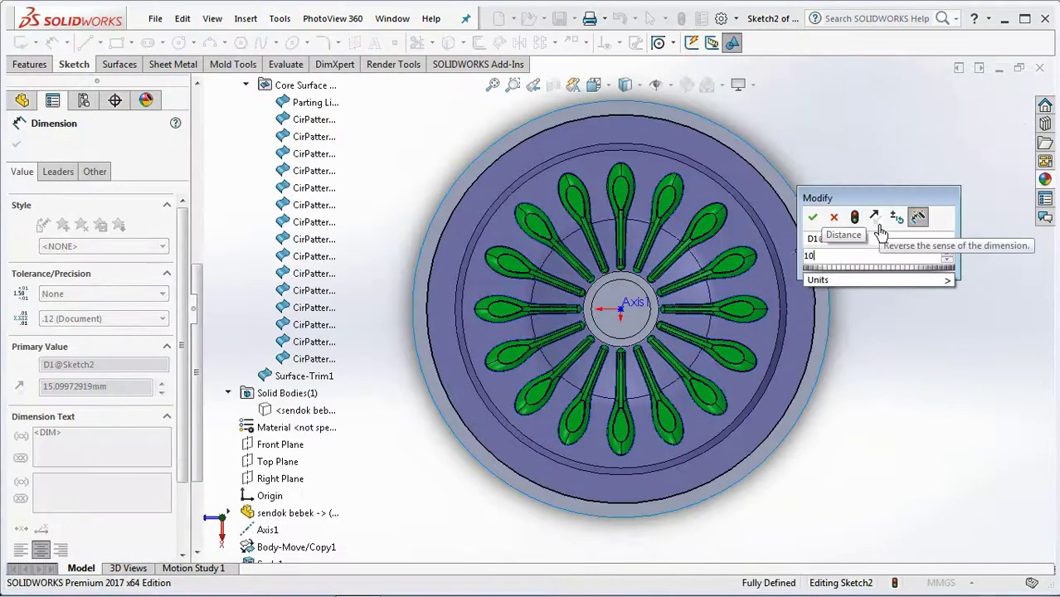
pyautogui.click(812, 217)
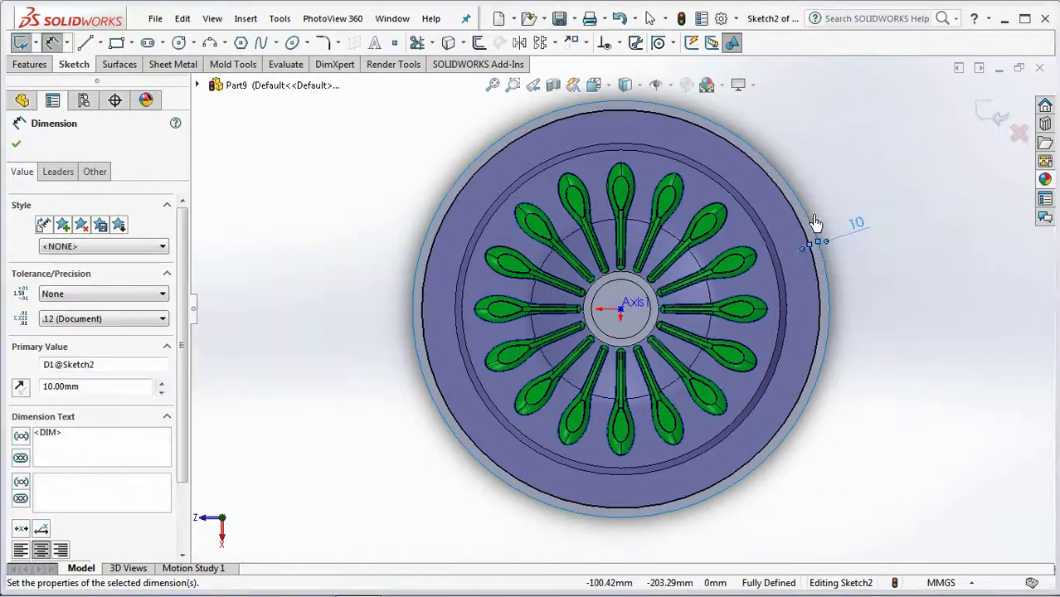
pyautogui.click(987, 120)
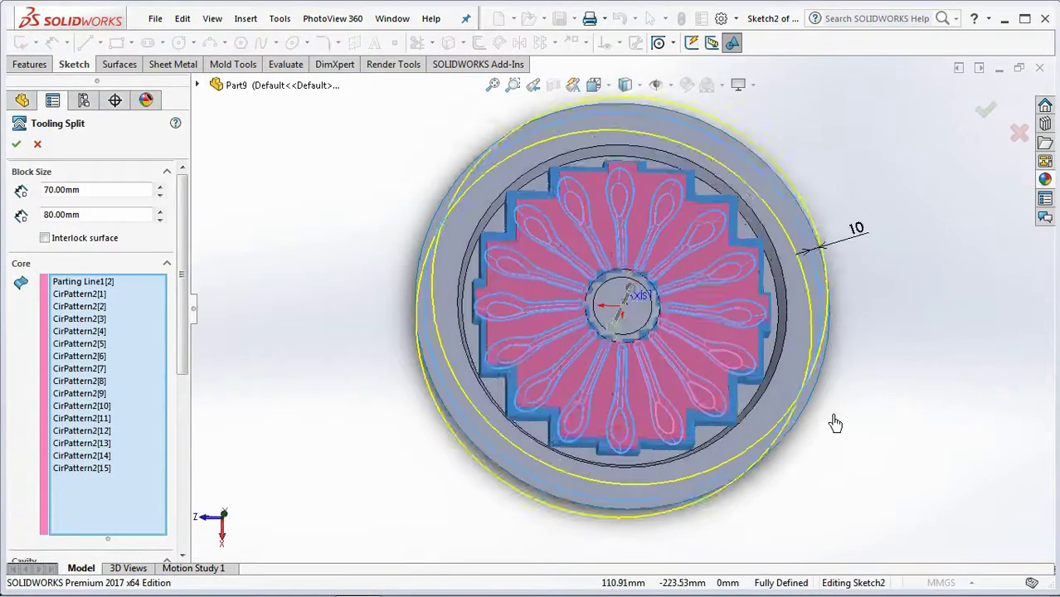
# Split into 50 mm and 70 mm blocks using Surface-Trim1 as the parting surface.
pyautogui.moveTo(835, 423); pyautogui.dragTo(811, 234, button='middle')
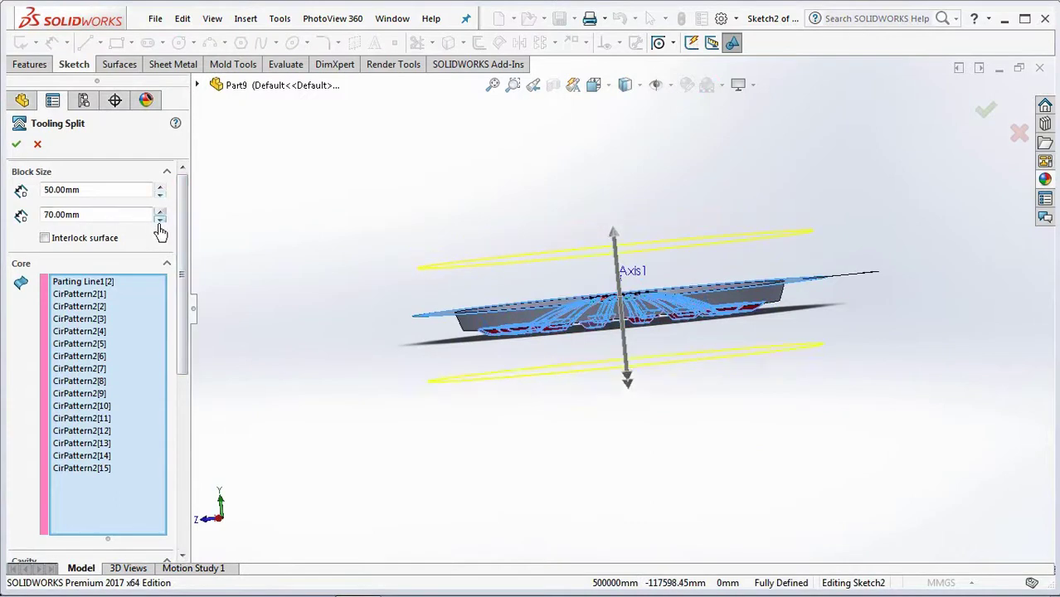
pyautogui.scroll(-5, 160, 232)
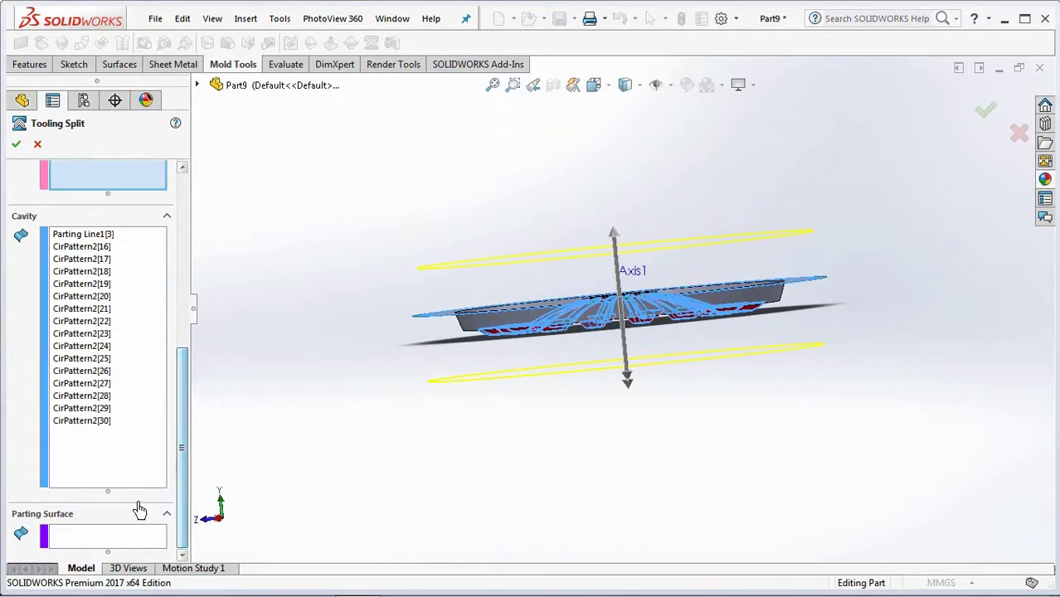
pyautogui.click(133, 540)
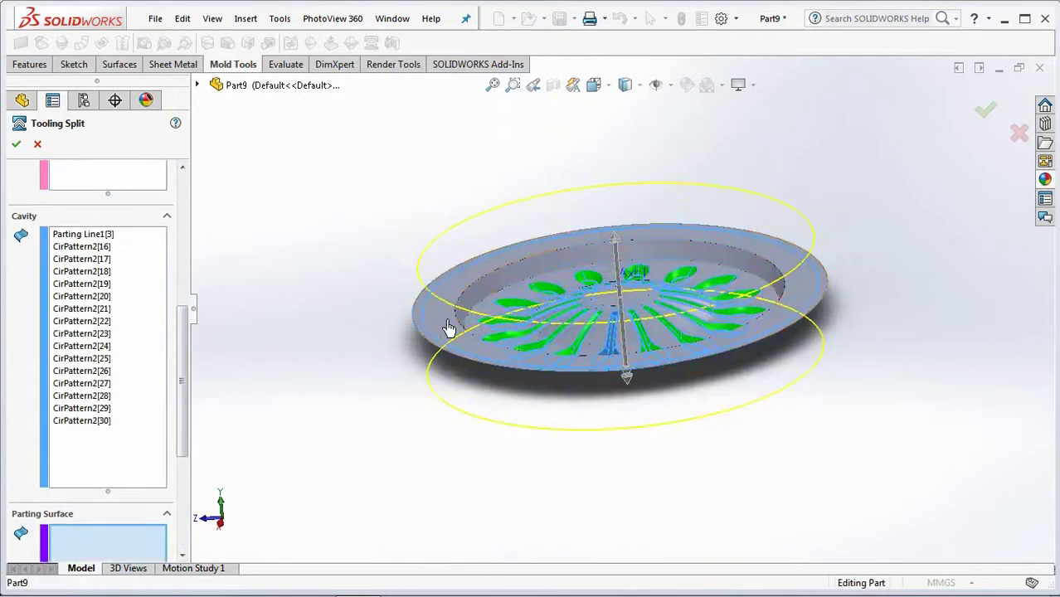
pyautogui.click(450, 329)
pyautogui.click(15, 144)
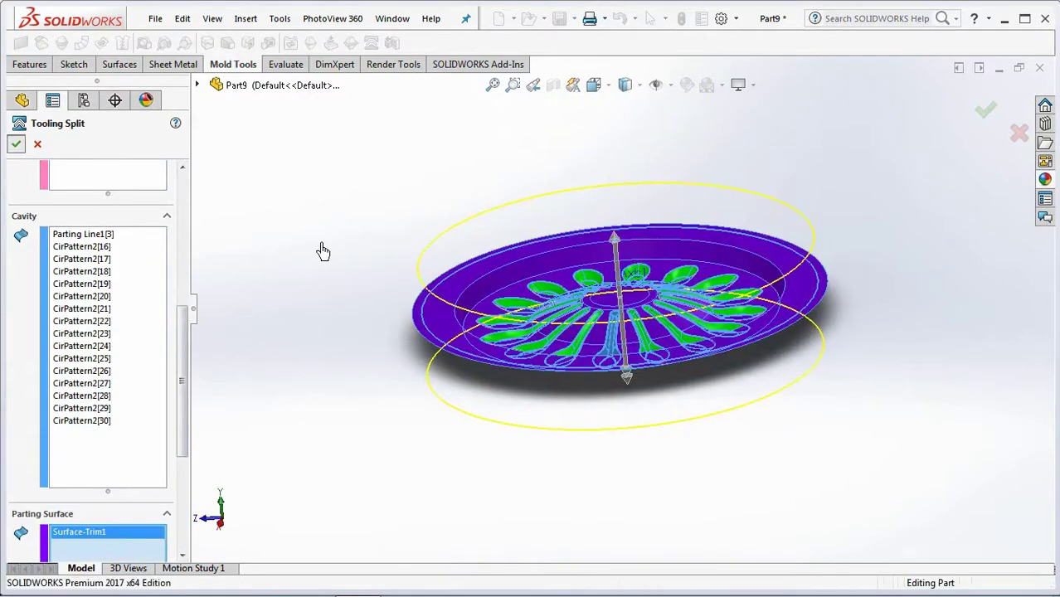
pyautogui.moveTo(187, 429); pyautogui.dragTo(161, 208)
# Hide all surface bodies so only the solid mold blocks remain.
pyautogui.click(99, 211)
pyautogui.doubleClick(34, 212)
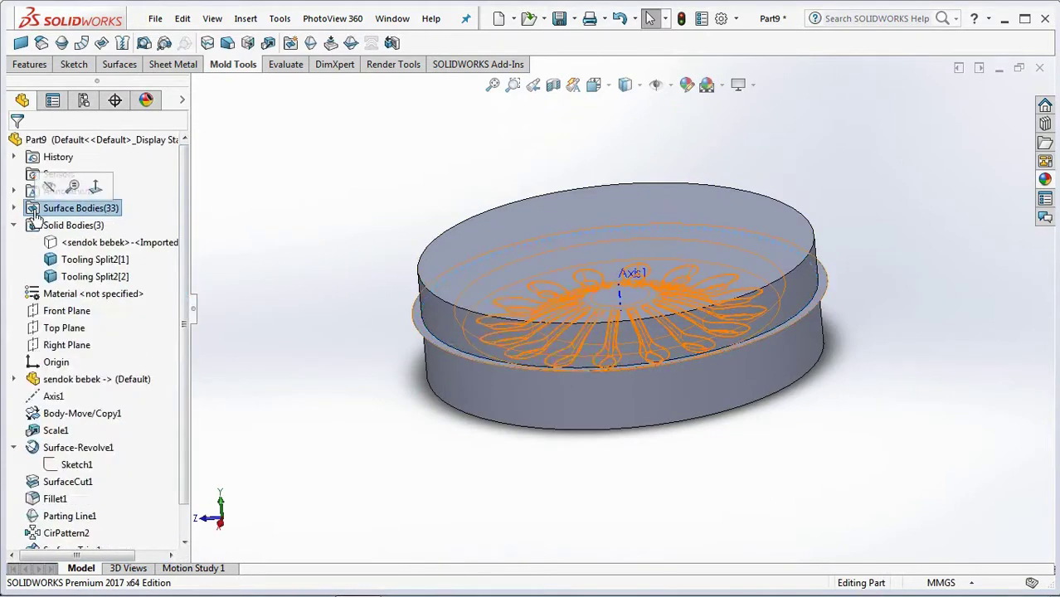
pyautogui.click(49, 191)
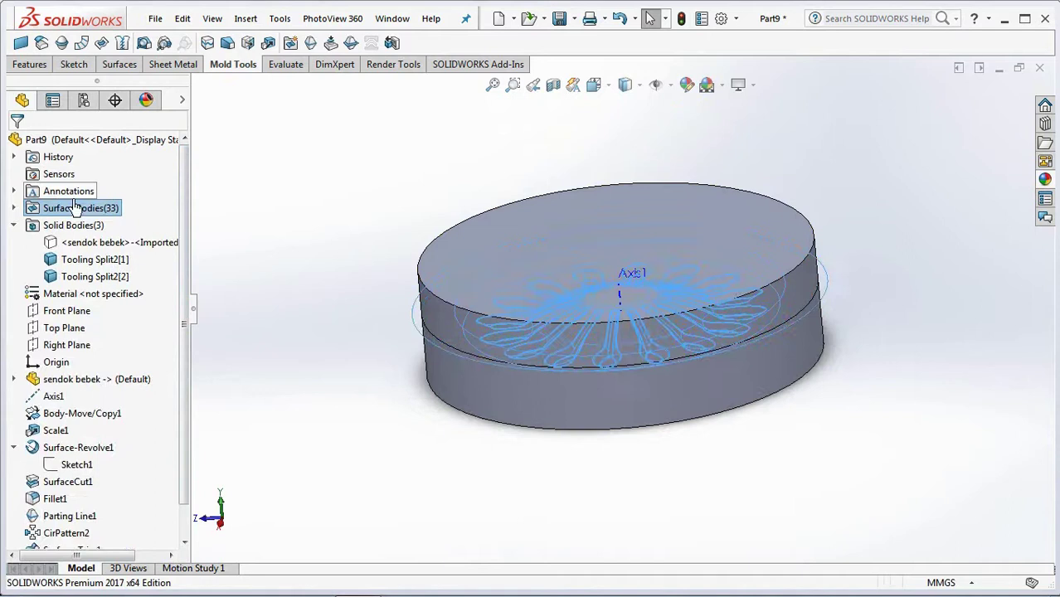
# Return to the previous view and start a Move/Copy Bodies operation.
pyautogui.click(30, 64)
pyautogui.click(533, 85)
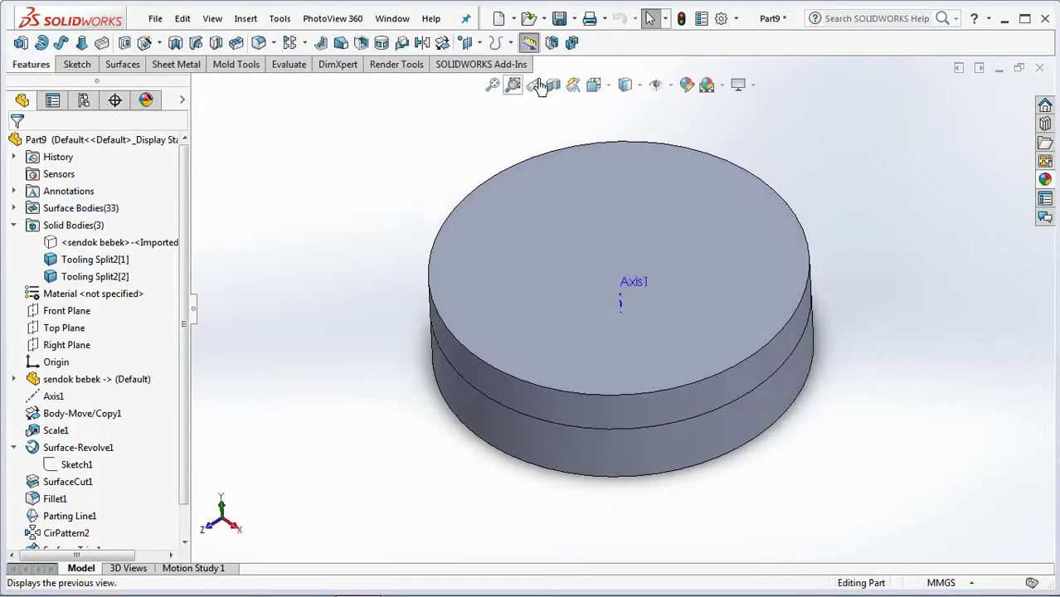
pyautogui.click(442, 43)
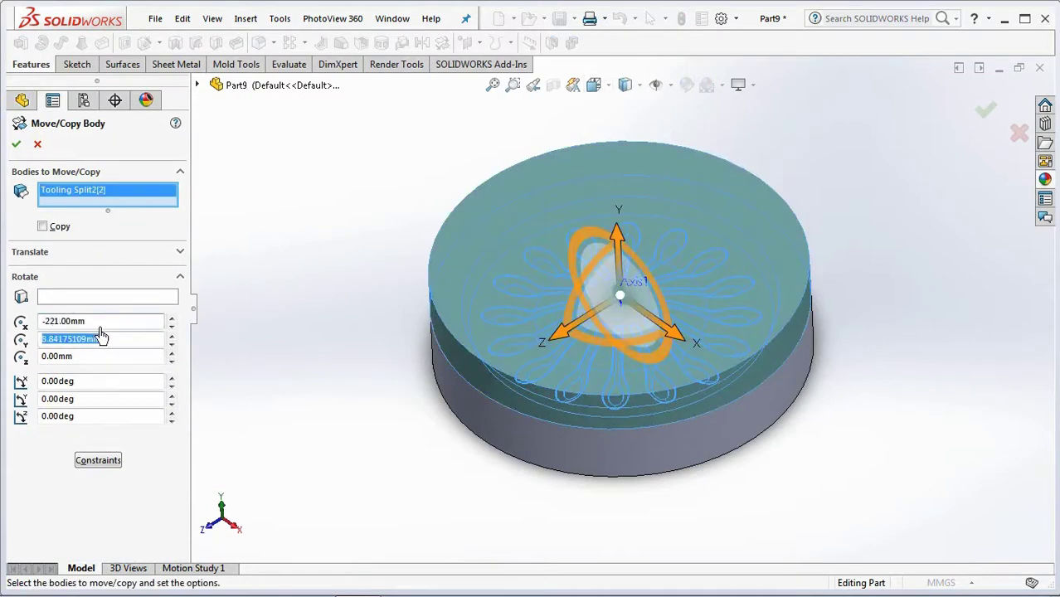
# Rotate the upper mold block 90° about Z with rotation centre Y and Z set to 0.
pyautogui.write('0')
pyautogui.press('Tab')
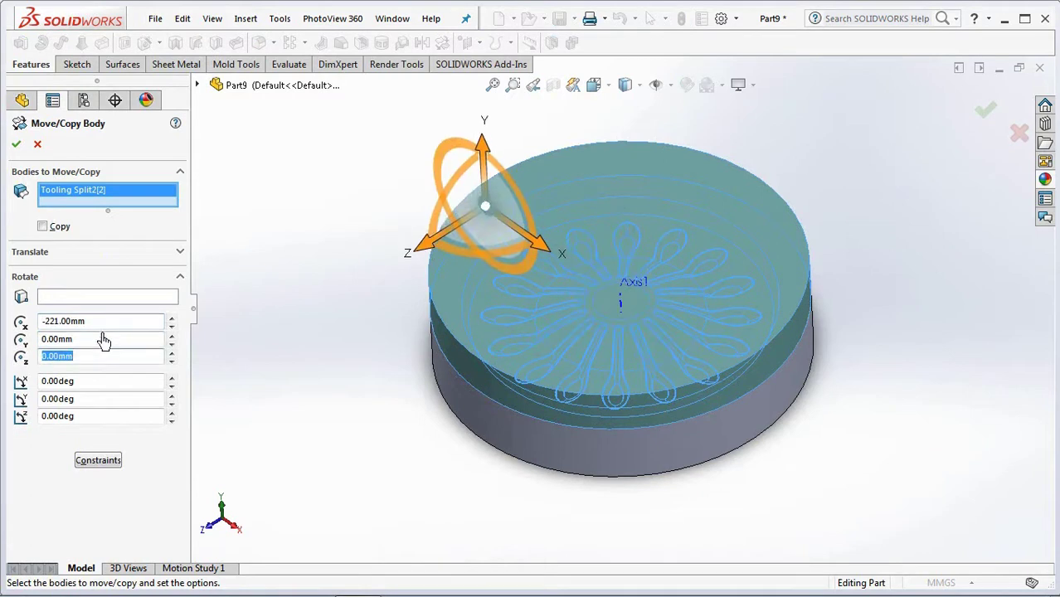
pyautogui.click(44, 420)
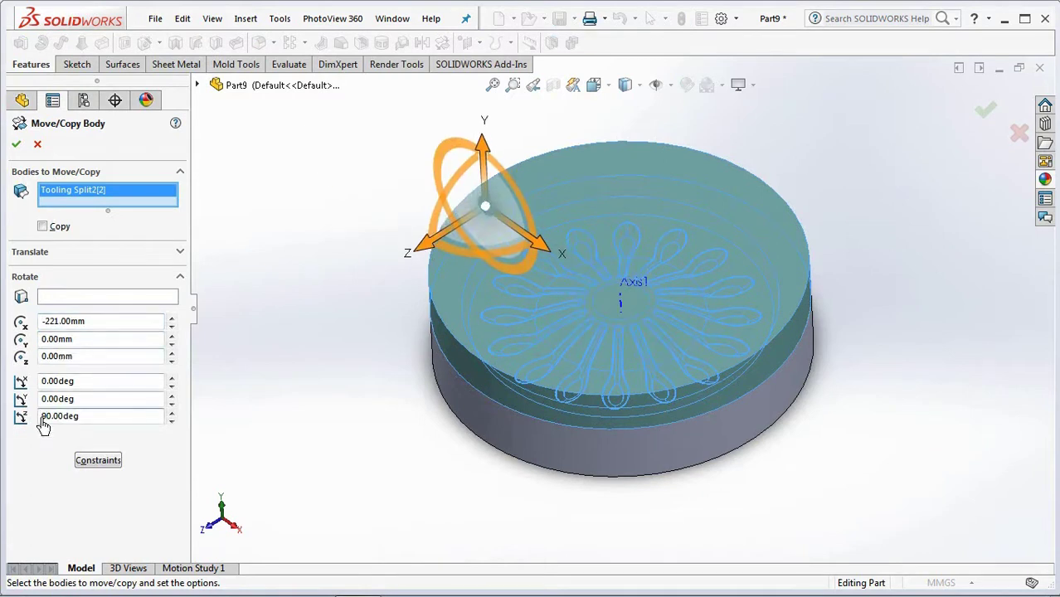
pyautogui.press('z')
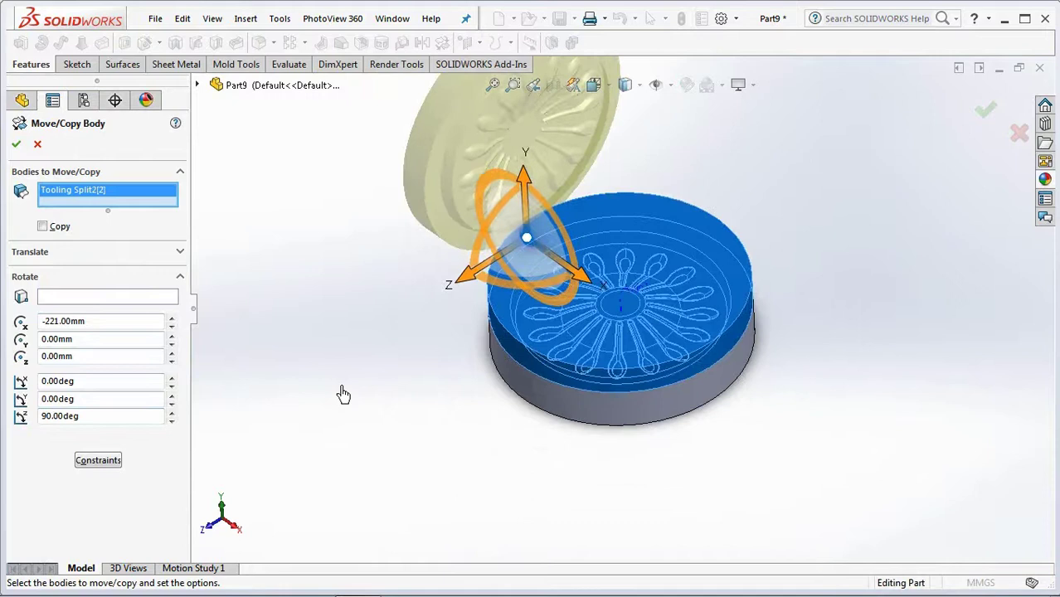
pyautogui.press('Down')
pyautogui.press('Down')
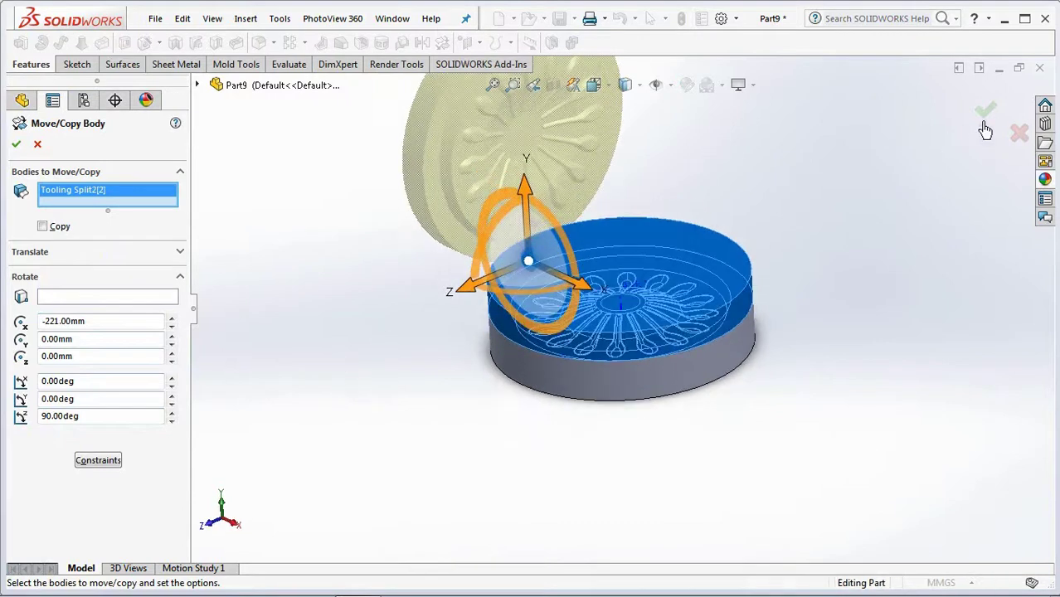
pyautogui.click(987, 116)
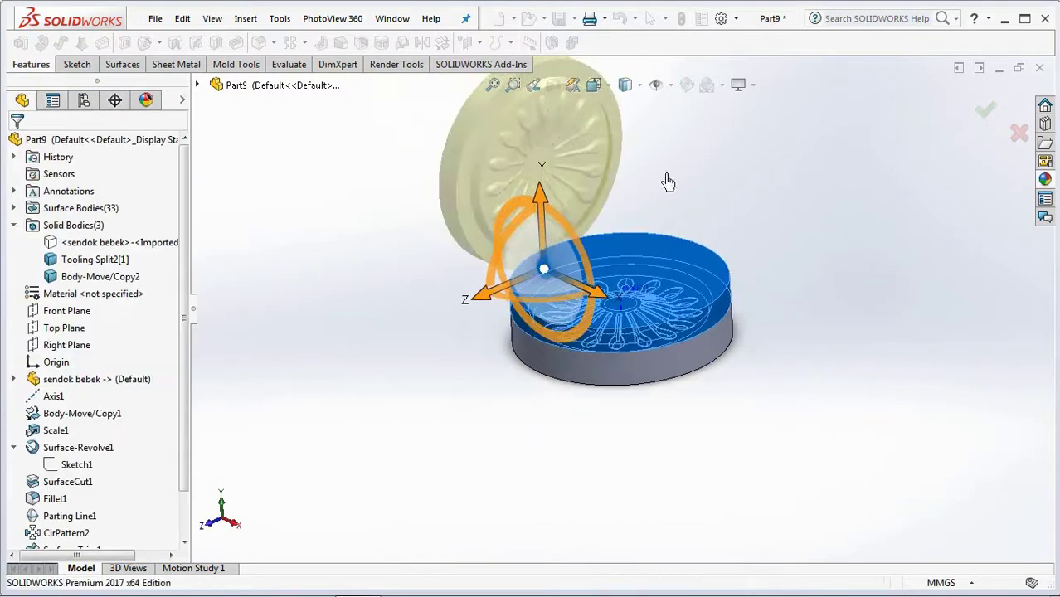
# Zoom to fit both mold blocks and orbit the view around the opened mold.
pyautogui.click(493, 84)
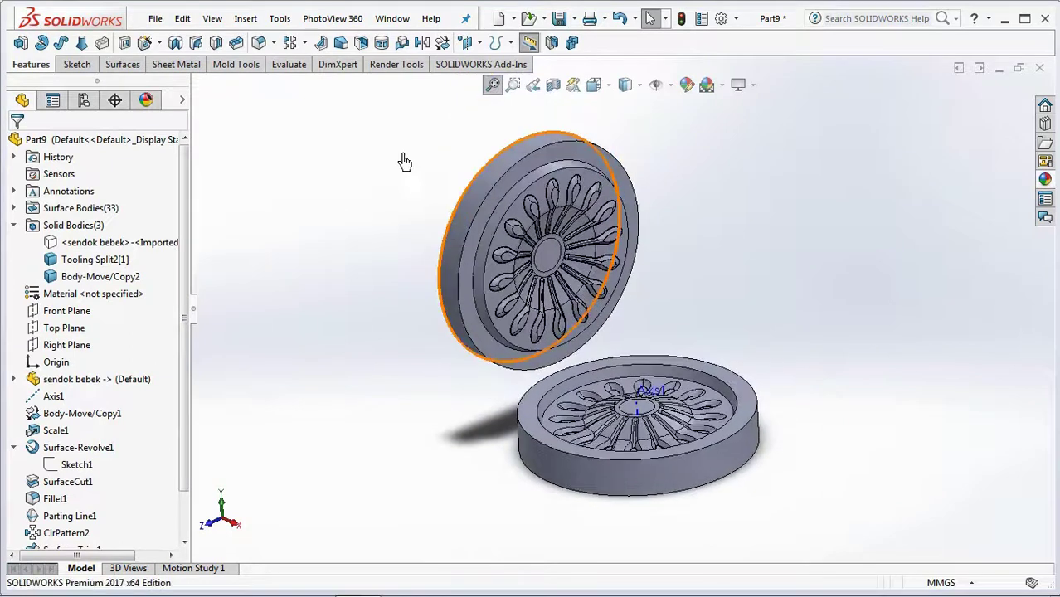
pyautogui.click(75, 396)
pyautogui.click(443, 483)
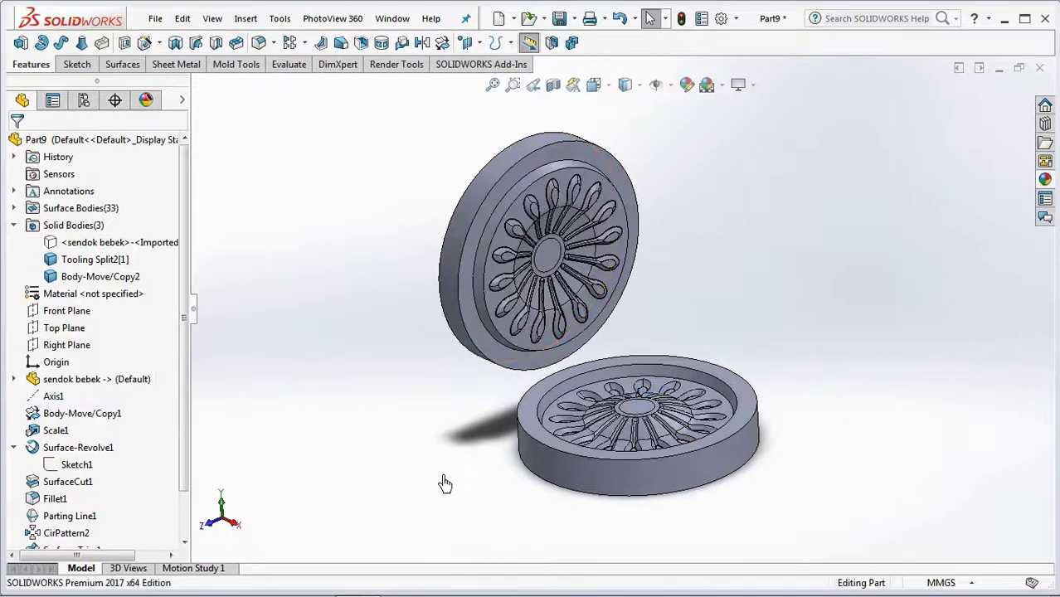
pyautogui.moveTo(443, 483); pyautogui.dragTo(438, 493, button='middle')
pyautogui.scroll(-2, 899, 226)
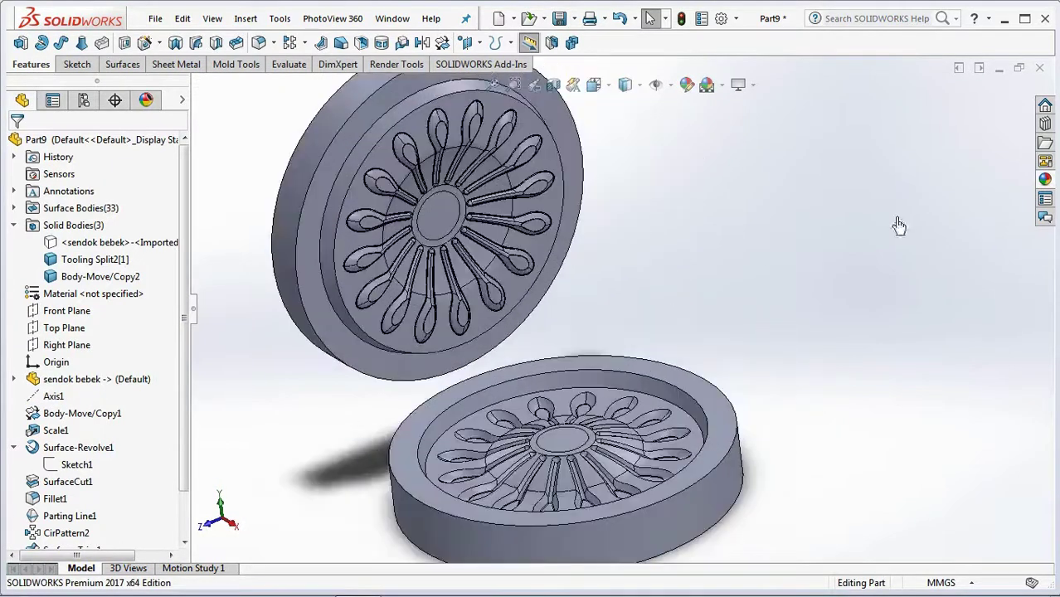